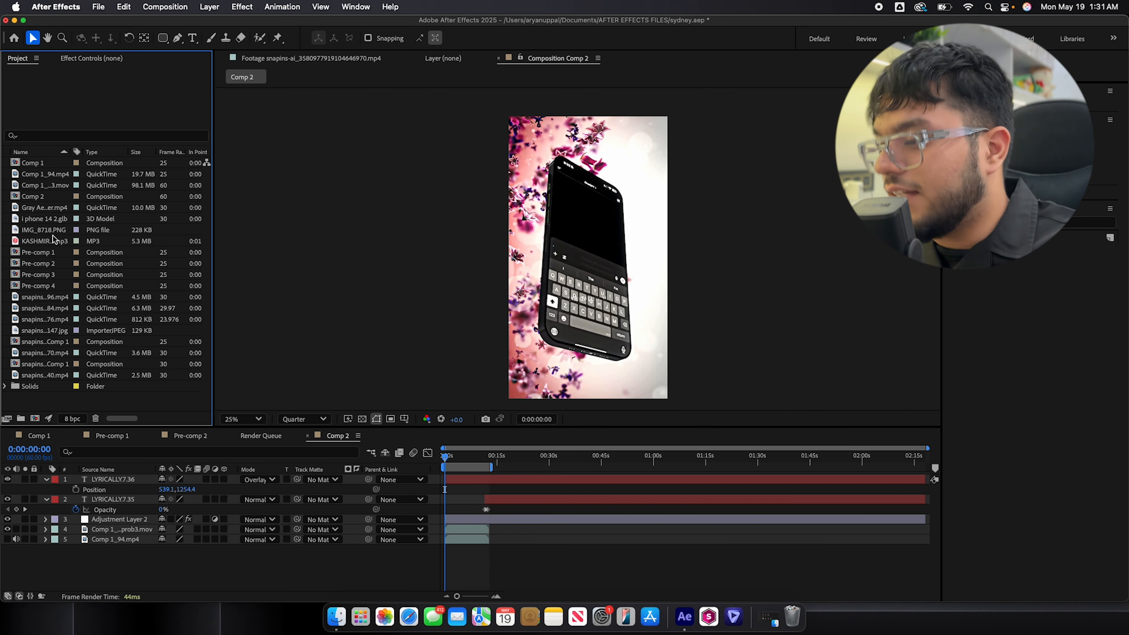
# Step: Create a new 1080x1920, 30 fps composition with the Social Media Portrait HD preset and save the project
pyautogui.press('super+n')
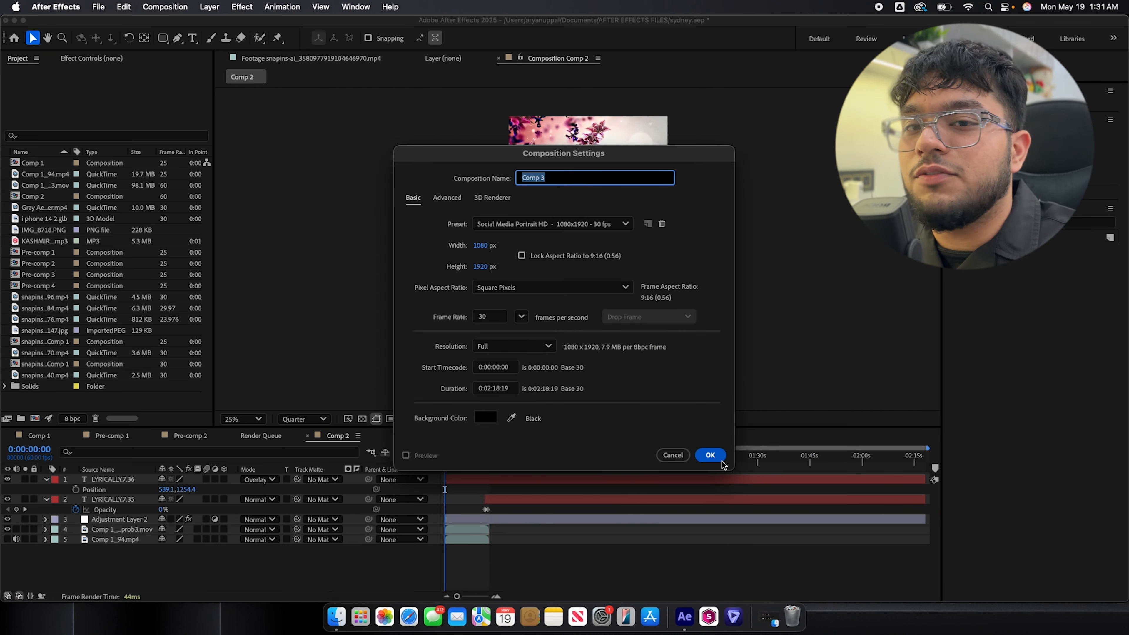
pyautogui.click(712, 457)
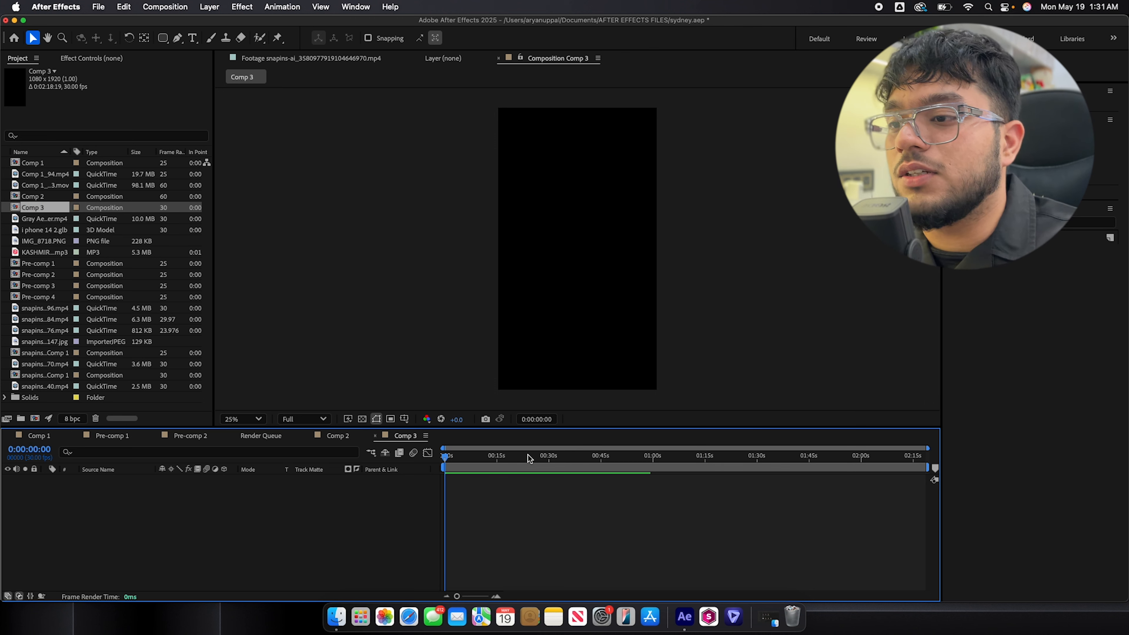
pyautogui.press('super+s')
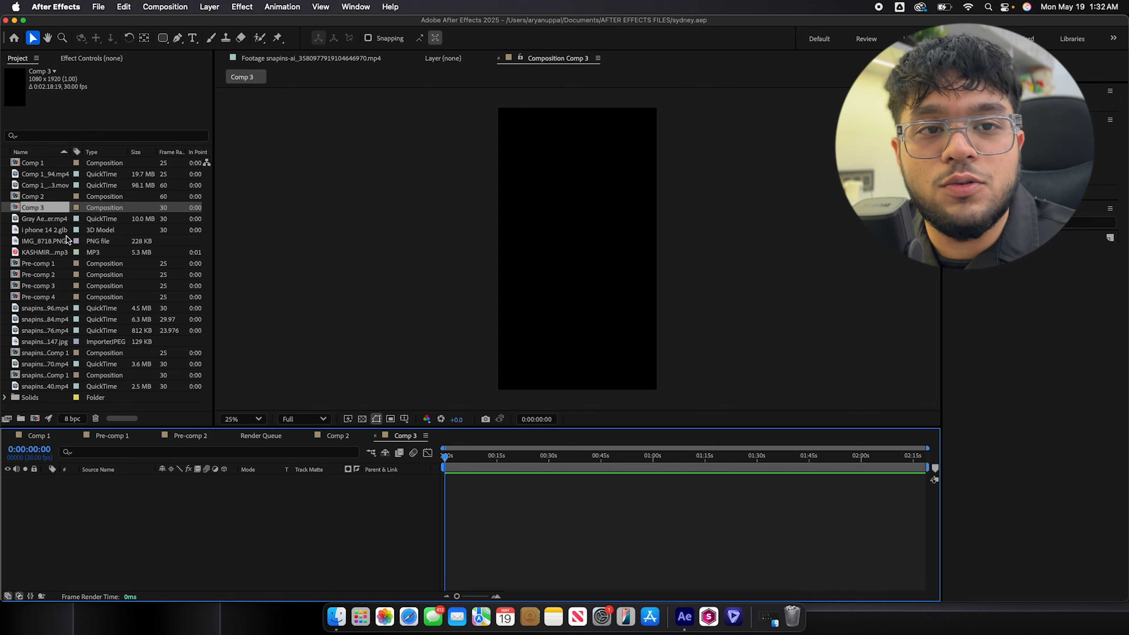
# Step: Add the i phone 14 2.glb 3D model to Comp 3 as a layer
pyautogui.moveTo(58, 230); pyautogui.dragTo(223, 531)
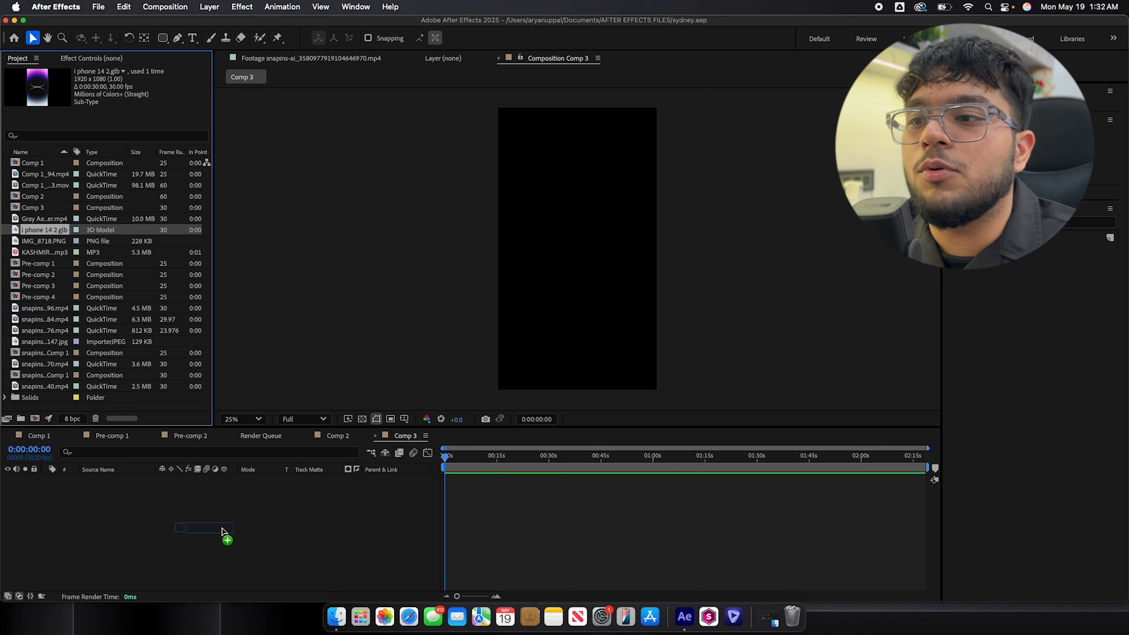
pyautogui.moveTo(223, 530); pyautogui.dragTo(456, 525)
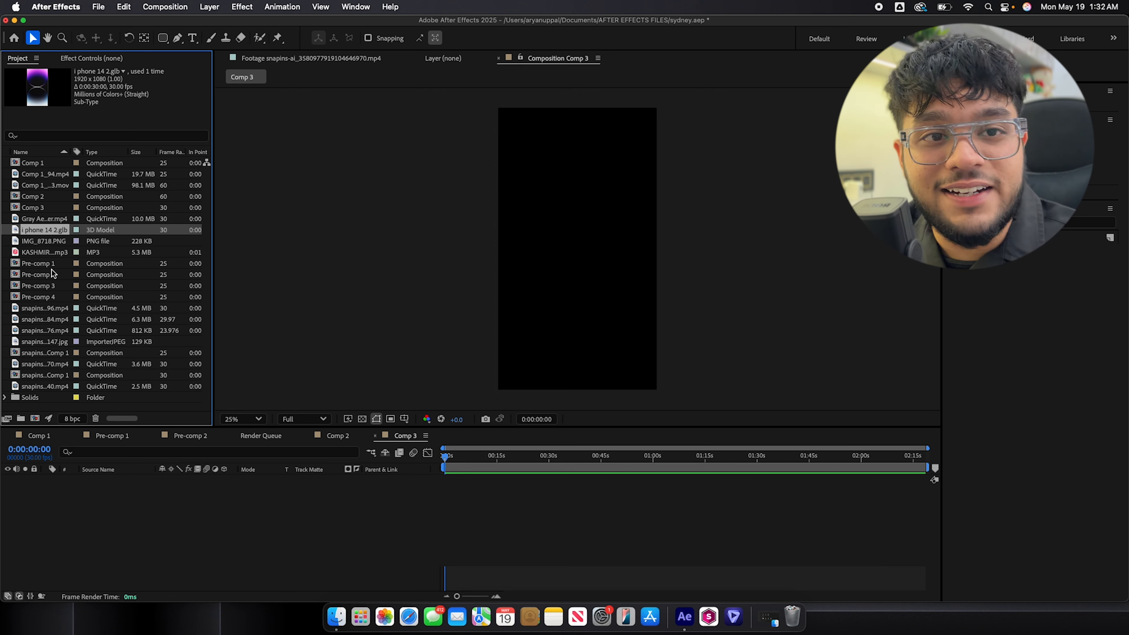
pyautogui.moveTo(37, 232); pyautogui.dragTo(271, 474)
# Step: Scale the phone model uniformly to 40% and place it near the centre of the composition frame
pyautogui.press('s')
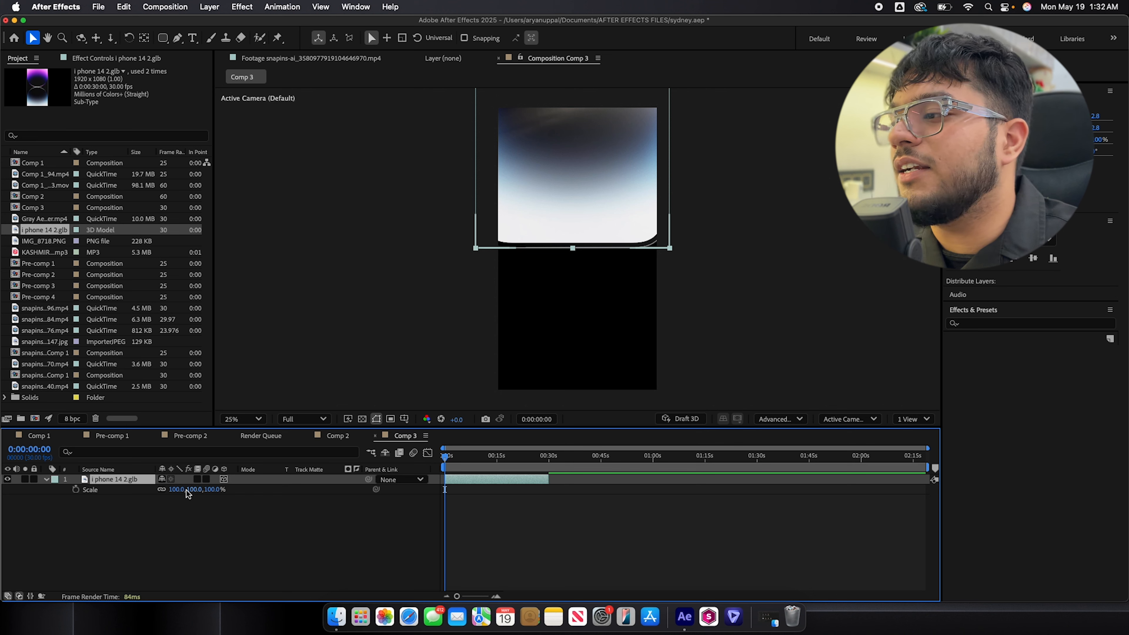
pyautogui.moveTo(177, 489); pyautogui.dragTo(147, 489)
pyautogui.moveTo(570, 103); pyautogui.dragTo(569, 280)
pyautogui.press('p')
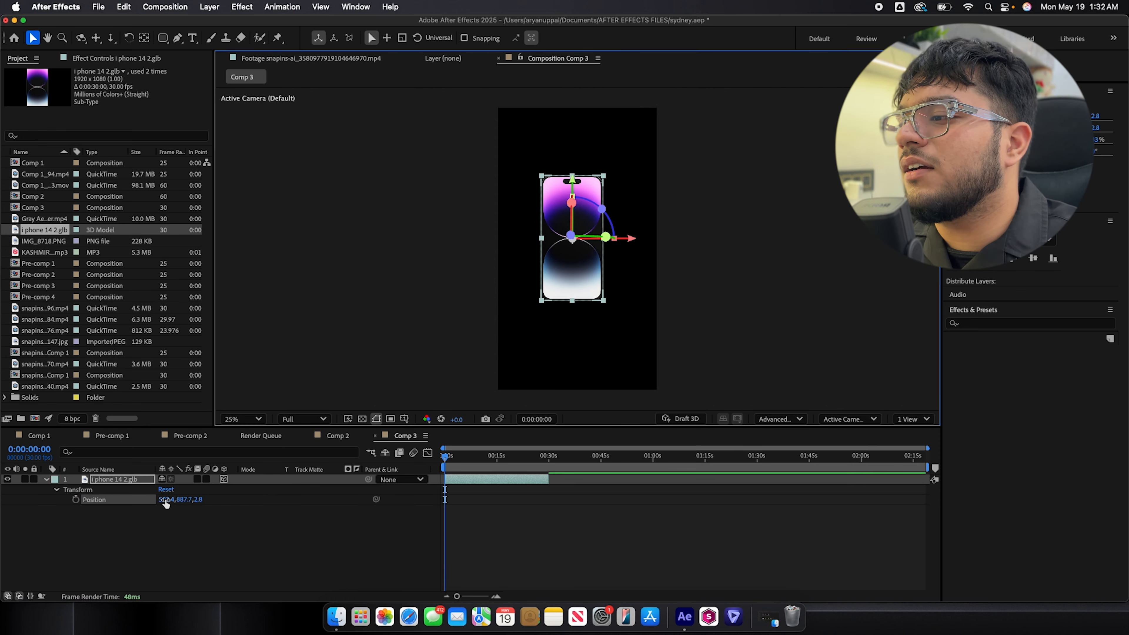
pyautogui.press('s')
pyautogui.moveTo(176, 490); pyautogui.dragTo(180, 490)
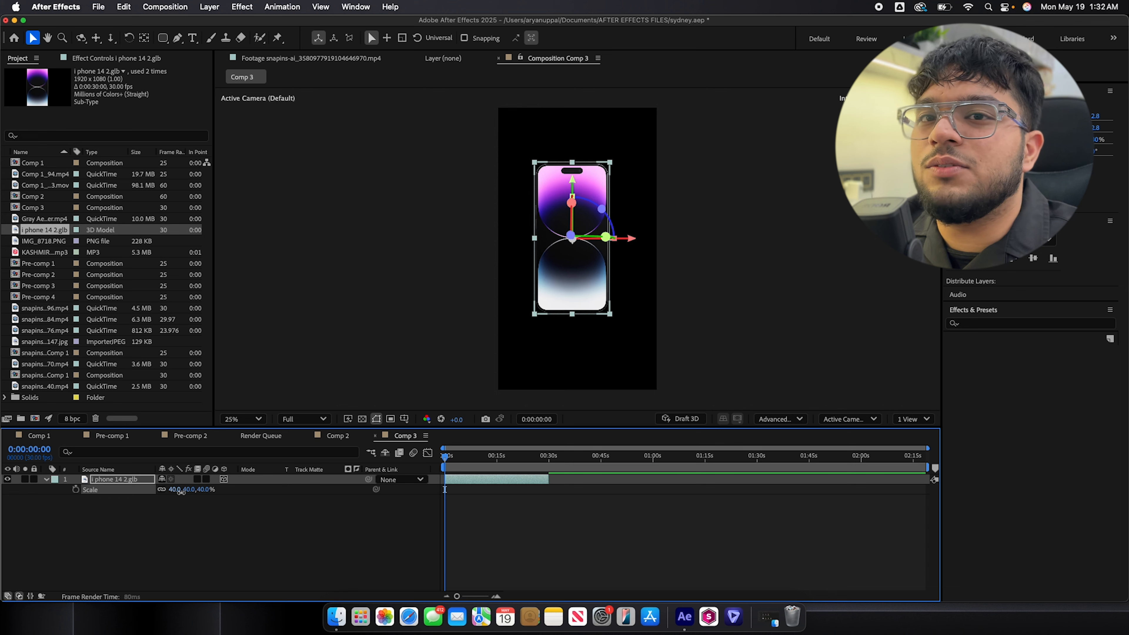
pyautogui.click(1053, 259)
pyautogui.click(659, 349)
pyautogui.moveTo(574, 268); pyautogui.dragTo(580, 275)
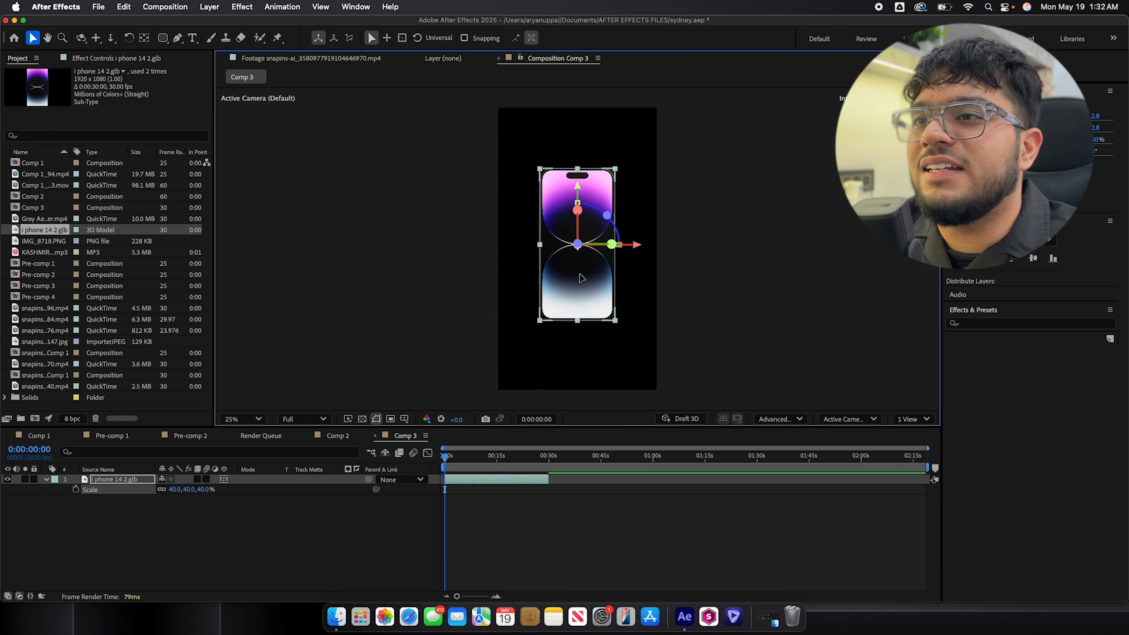
pyautogui.click(648, 307)
pyautogui.click(481, 479)
pyautogui.press('.')
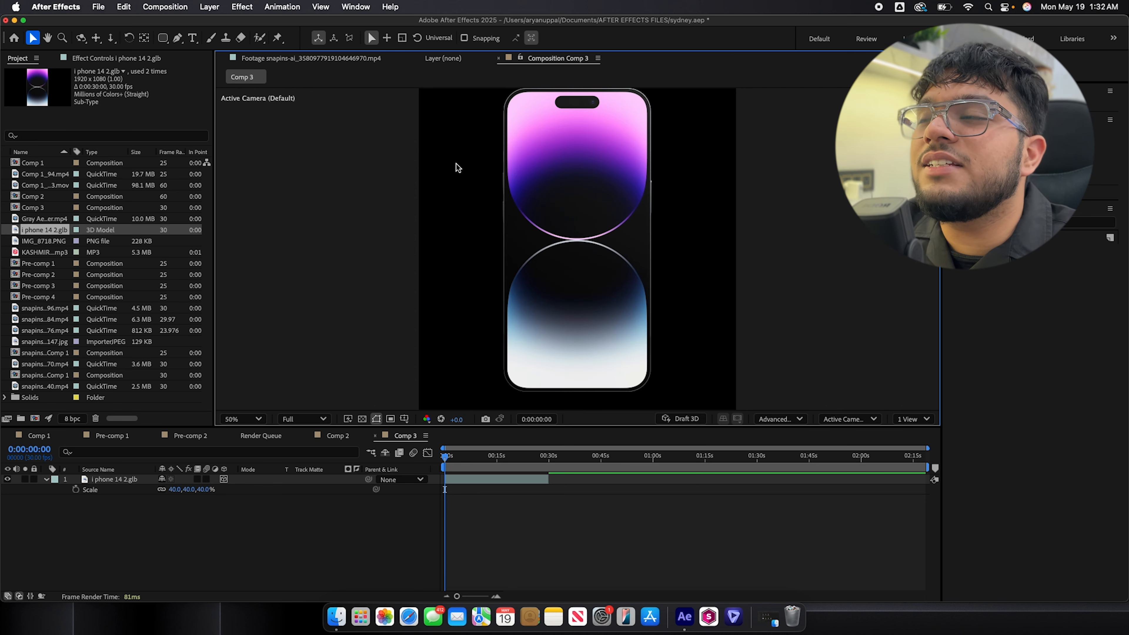
pyautogui.click(470, 232)
# Step: Open IMG_8718.PNG to examine the ChatGPT screenshot intended for the phone screen, and return to the start of Comp 3
pyautogui.doubleClick(35, 243)
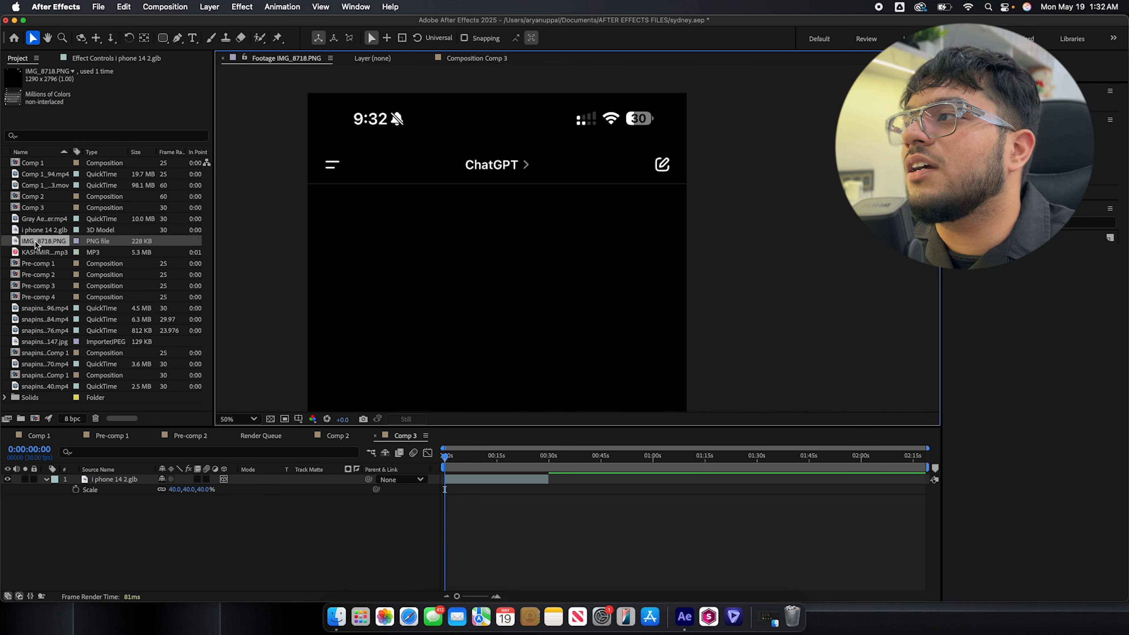
pyautogui.press(',')
pyautogui.press('space')
pyautogui.moveTo(552, 296); pyautogui.dragTo(563, 197)
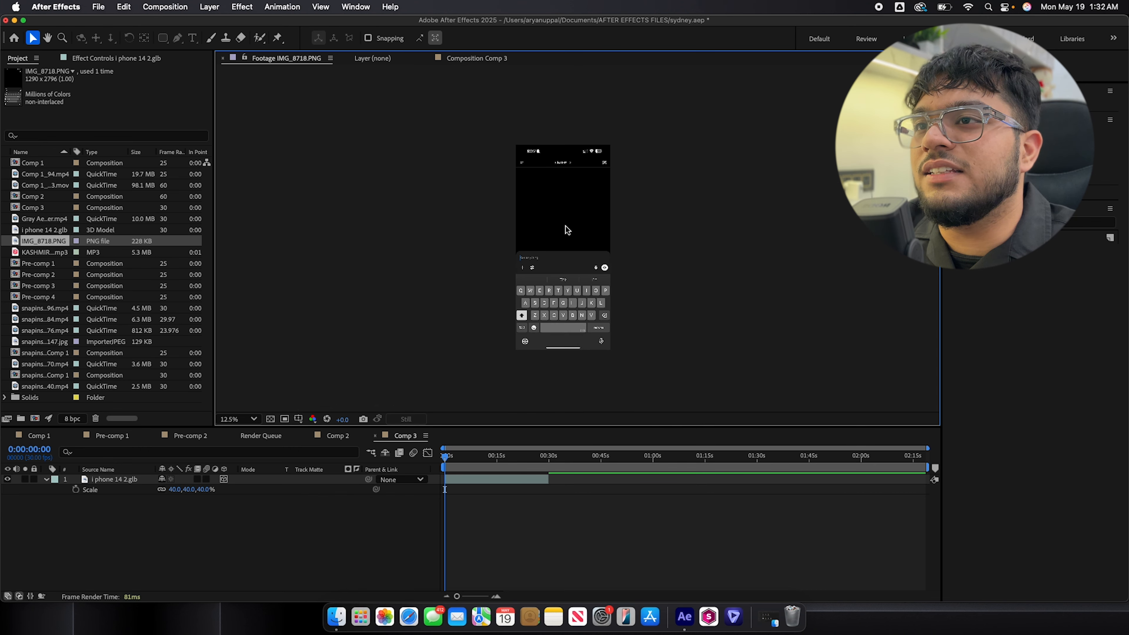
pyautogui.press(',')
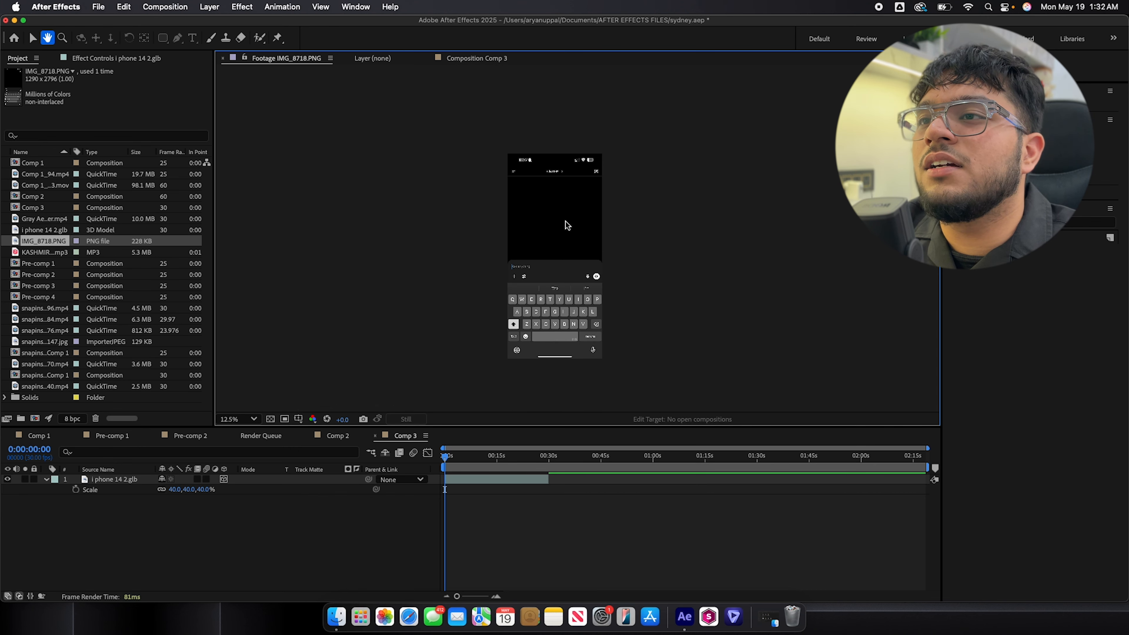
pyautogui.press('.')
pyautogui.press('space')
pyautogui.moveTo(565, 184); pyautogui.dragTo(580, 197)
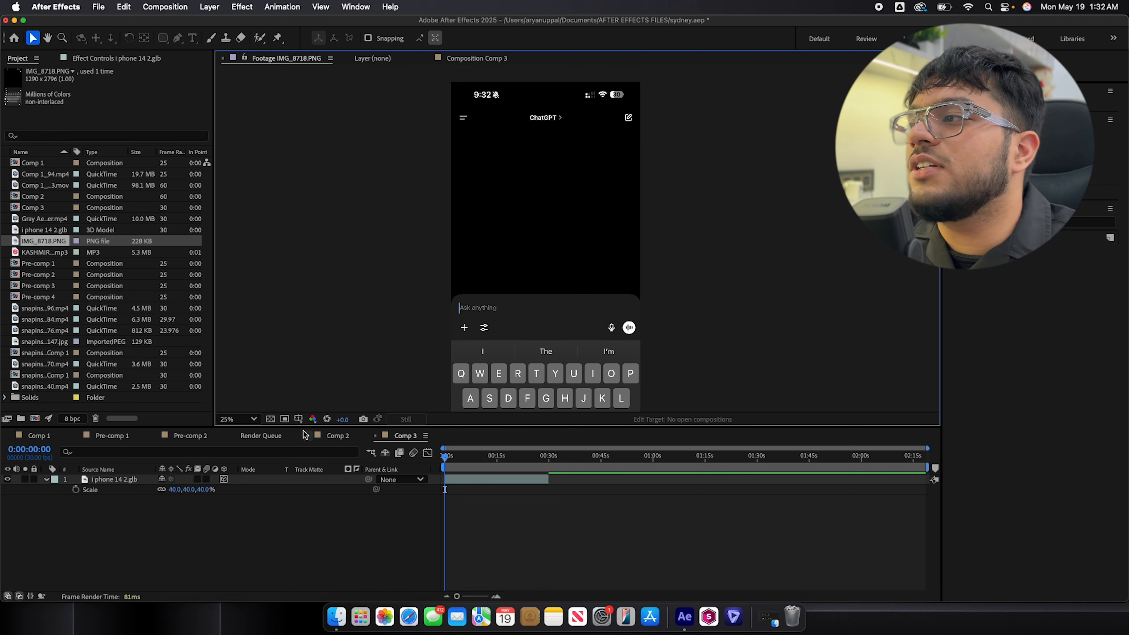
pyautogui.moveTo(501, 458); pyautogui.dragTo(483, 462)
pyautogui.press('Home')
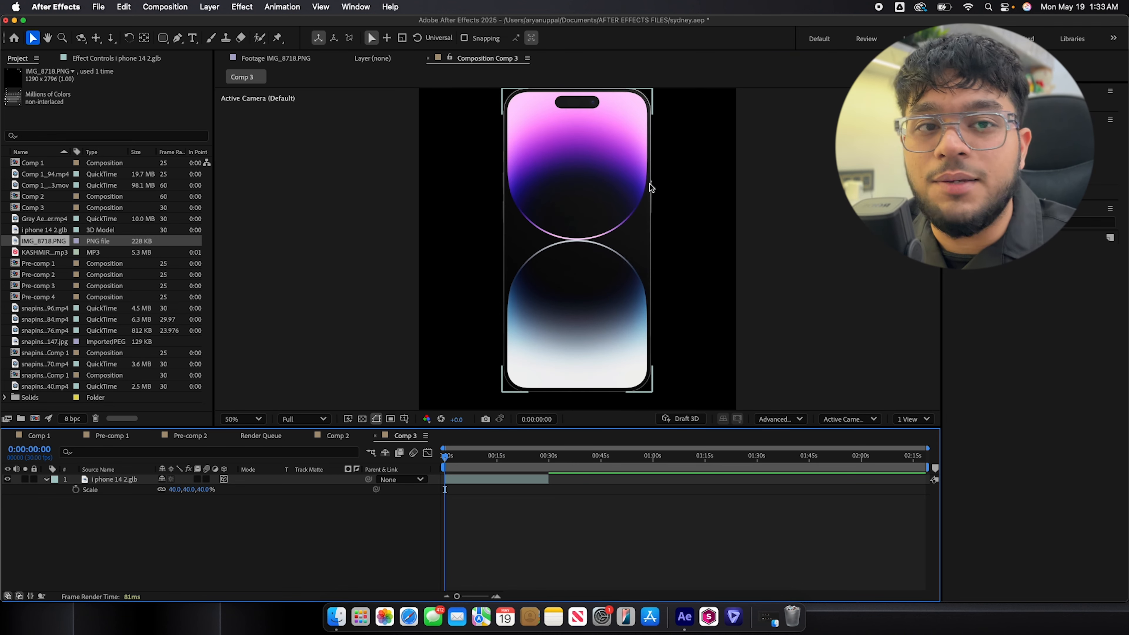
# Step: Draw a red rounded rectangle about 449 x 976 px over the phone's screen and set its roundness to 91
pyautogui.click(168, 39)
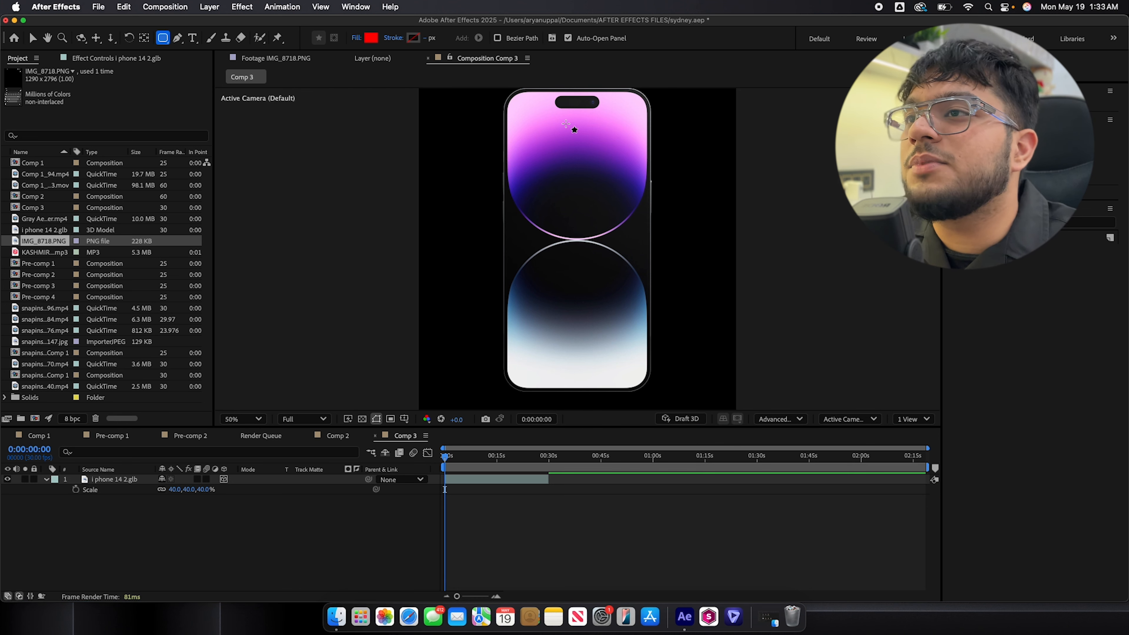
pyautogui.moveTo(514, 99); pyautogui.dragTo(643, 387)
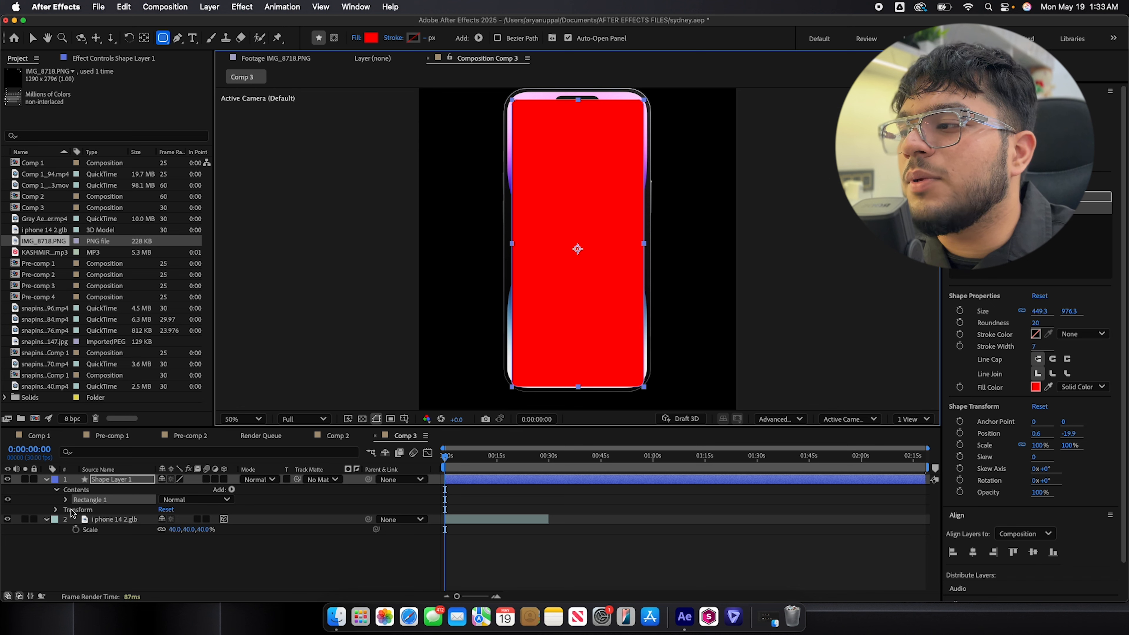
pyautogui.click(65, 500)
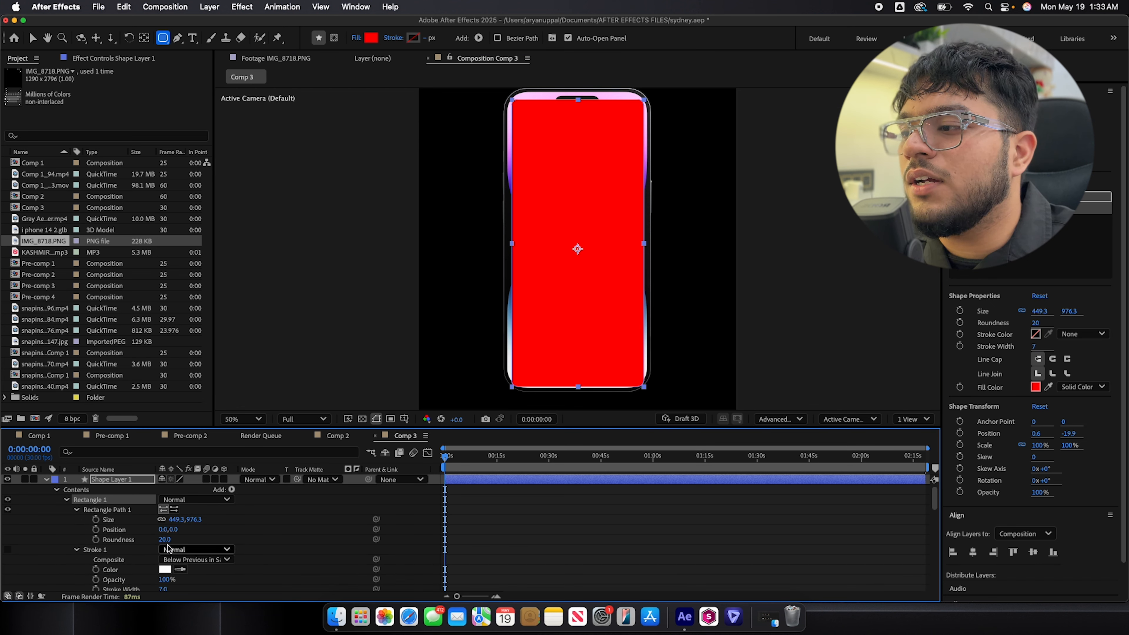
pyautogui.moveTo(164, 540); pyautogui.dragTo(208, 539)
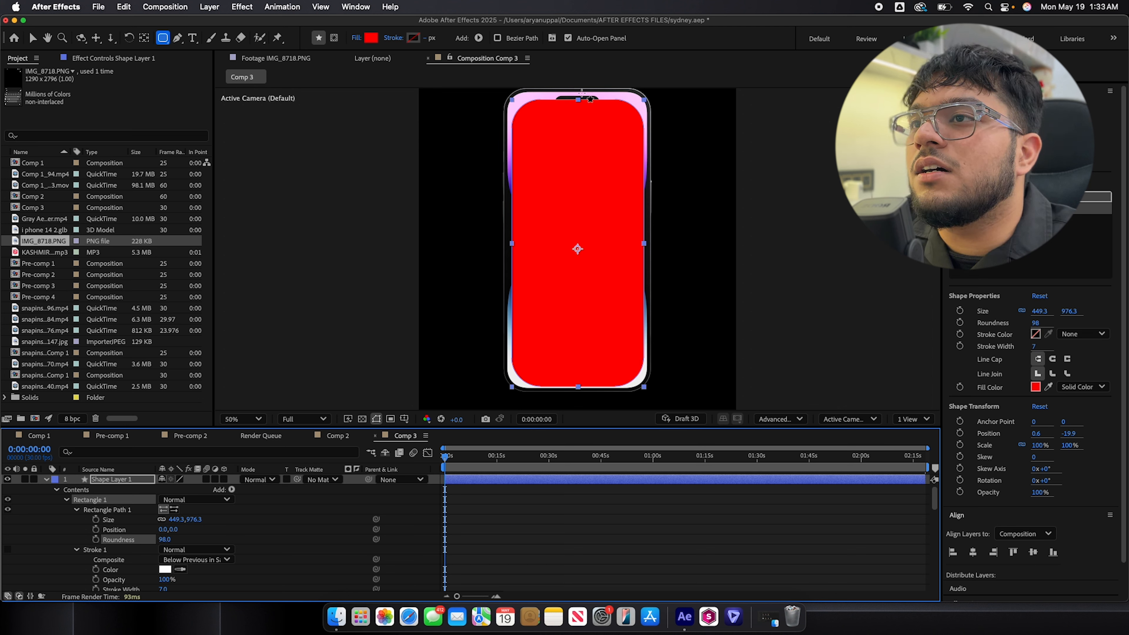
pyautogui.moveTo(167, 539); pyautogui.dragTo(164, 540)
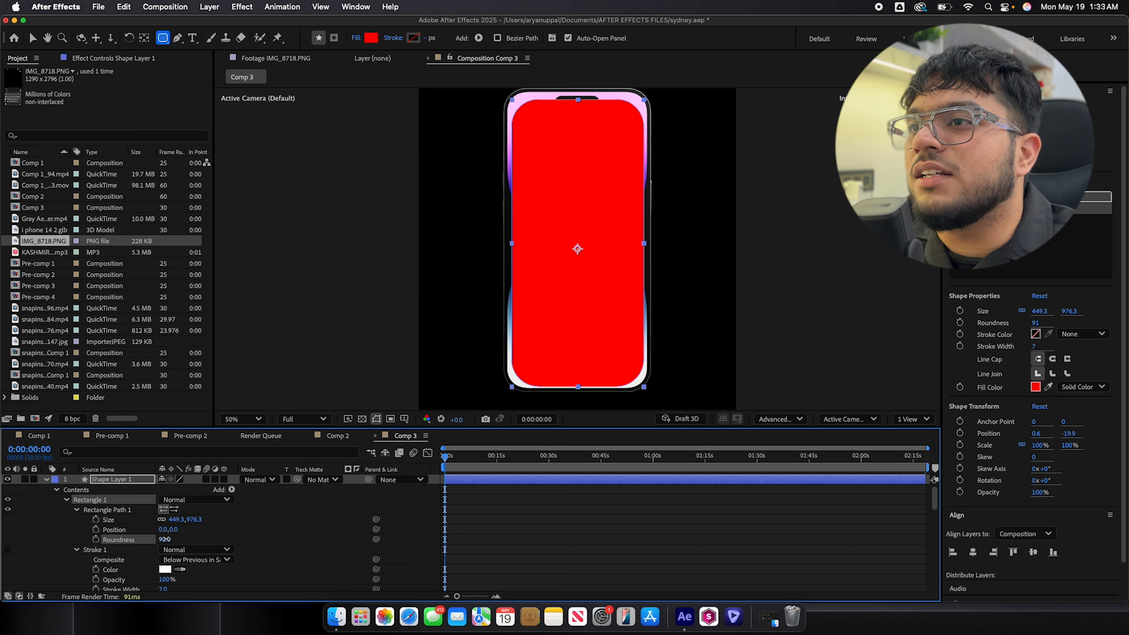
pyautogui.press('v')
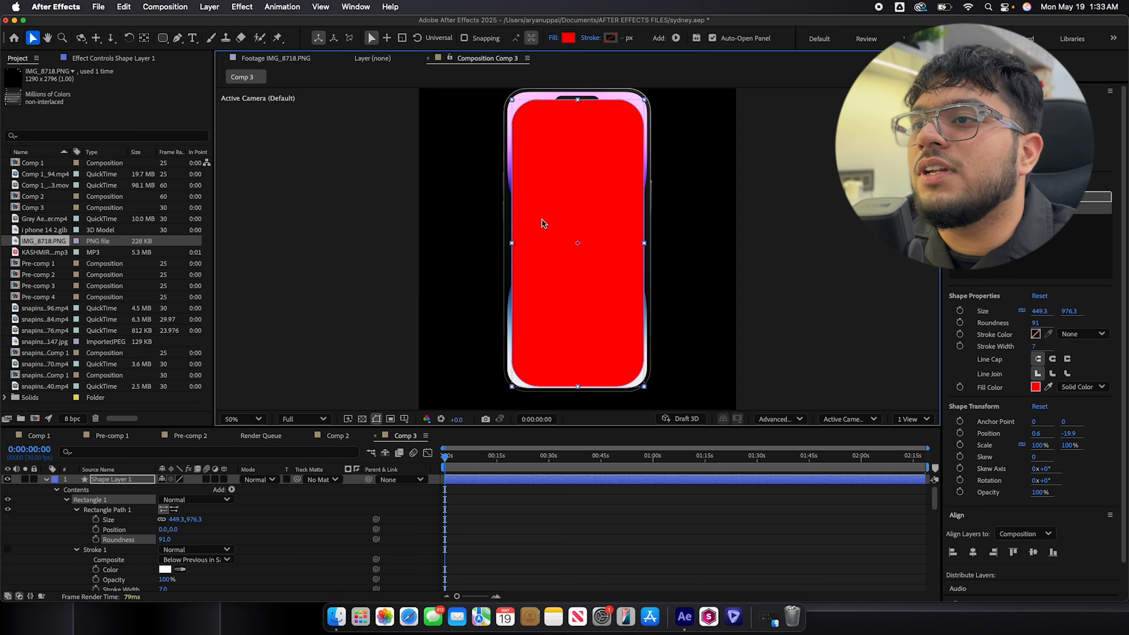
# Step: Unlink the rectangle's size proportions, set its width to 464.3, and align it over the phone's screen
pyautogui.click(162, 520)
pyautogui.moveTo(174, 519); pyautogui.dragTo(177, 519)
pyautogui.press('/')
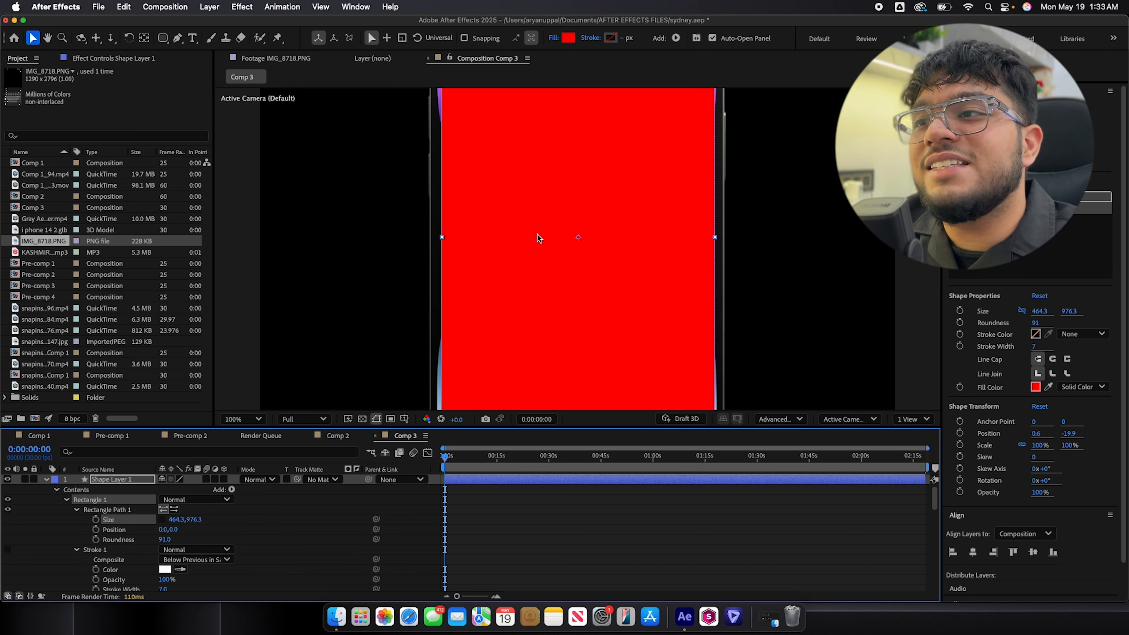
pyautogui.moveTo(505, 188); pyautogui.dragTo(603, 208)
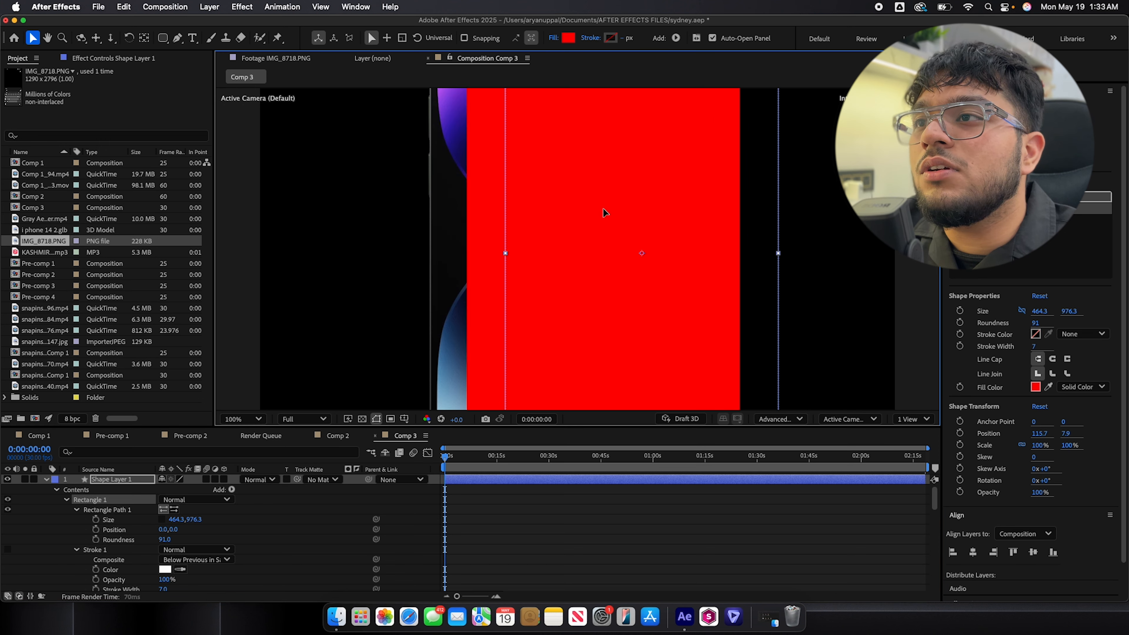
pyautogui.press('super+z')
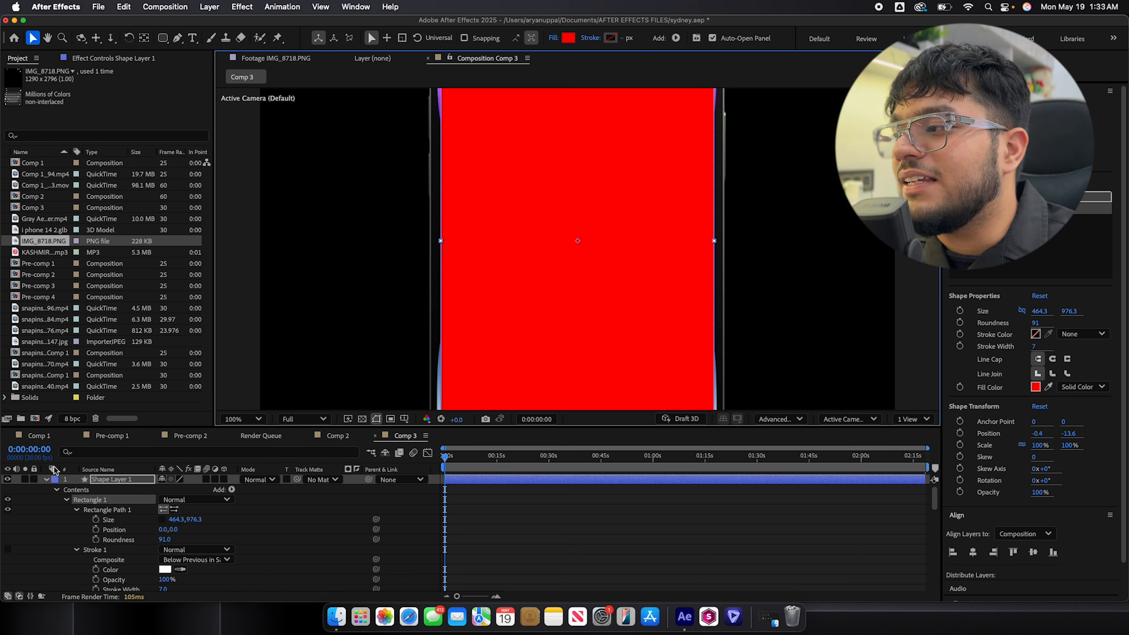
pyautogui.click(8, 479)
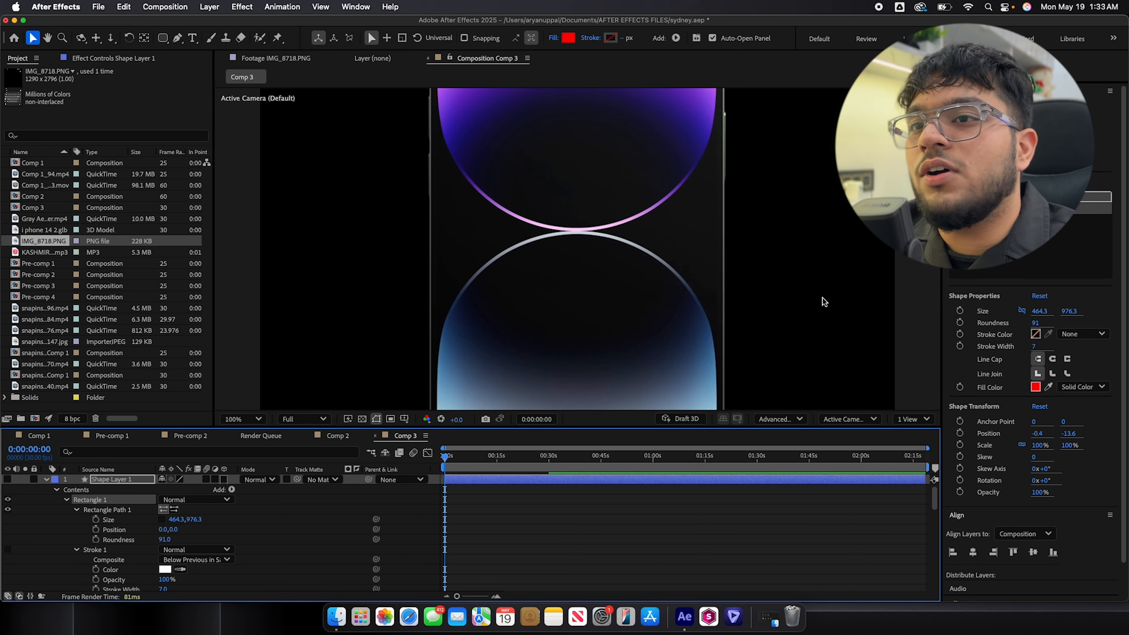
pyautogui.click(7, 479)
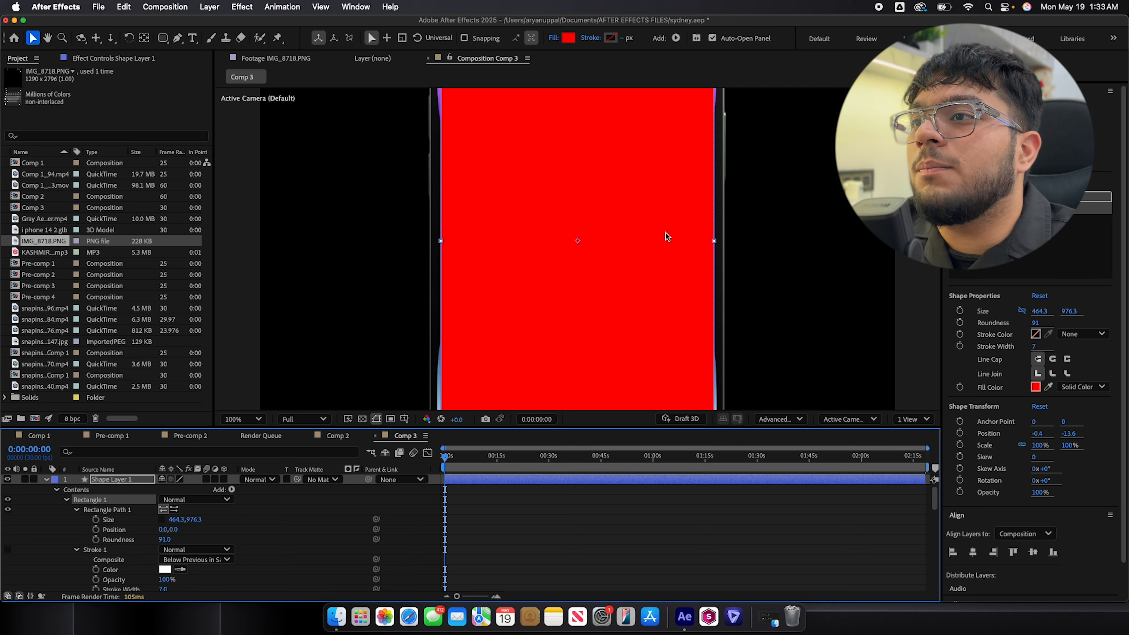
# Step: Widen the rectangle to 476.3 and nudge it 2 px left so its sides match the phone's screen edges
pyautogui.click(647, 234)
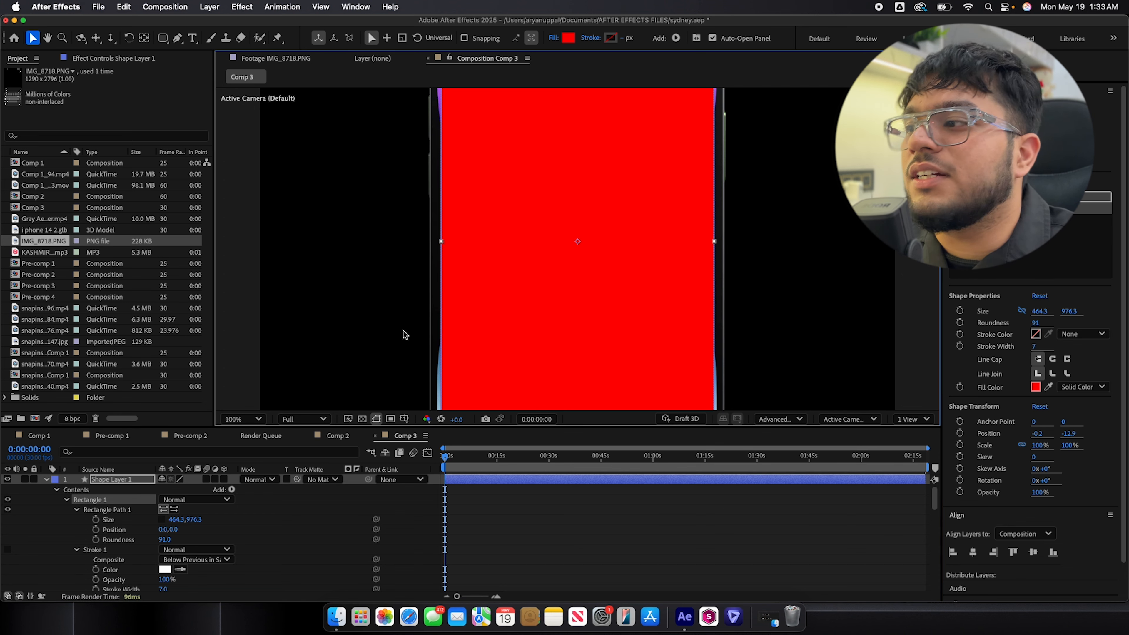
pyautogui.click(175, 522)
pyautogui.moveTo(175, 521); pyautogui.dragTo(180, 521)
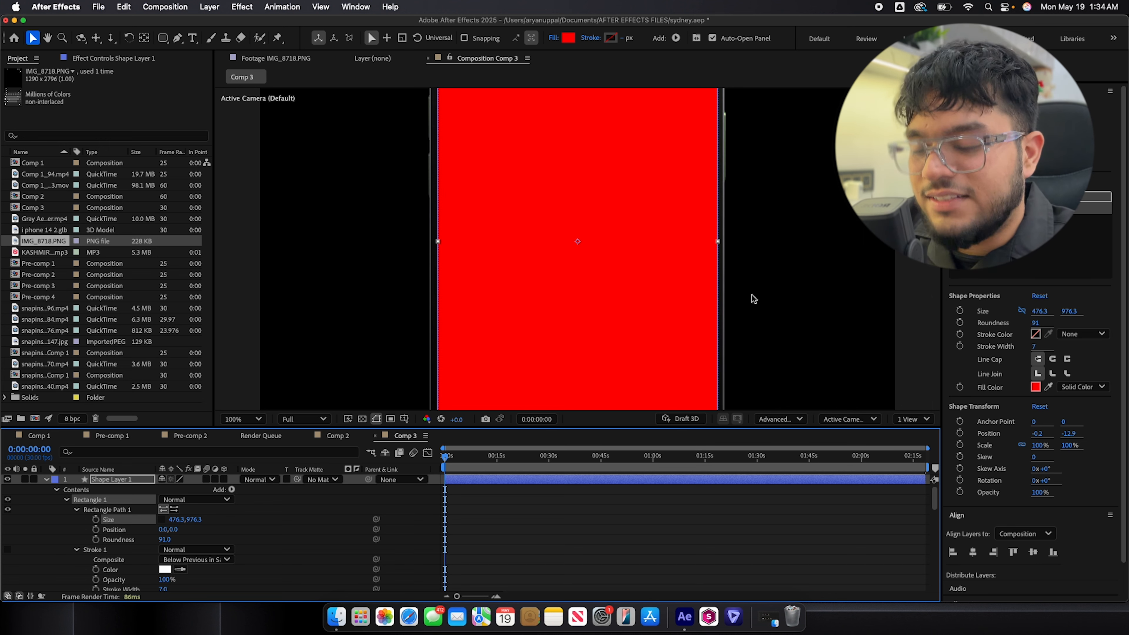
pyautogui.press('Left')
pyautogui.press('Left')
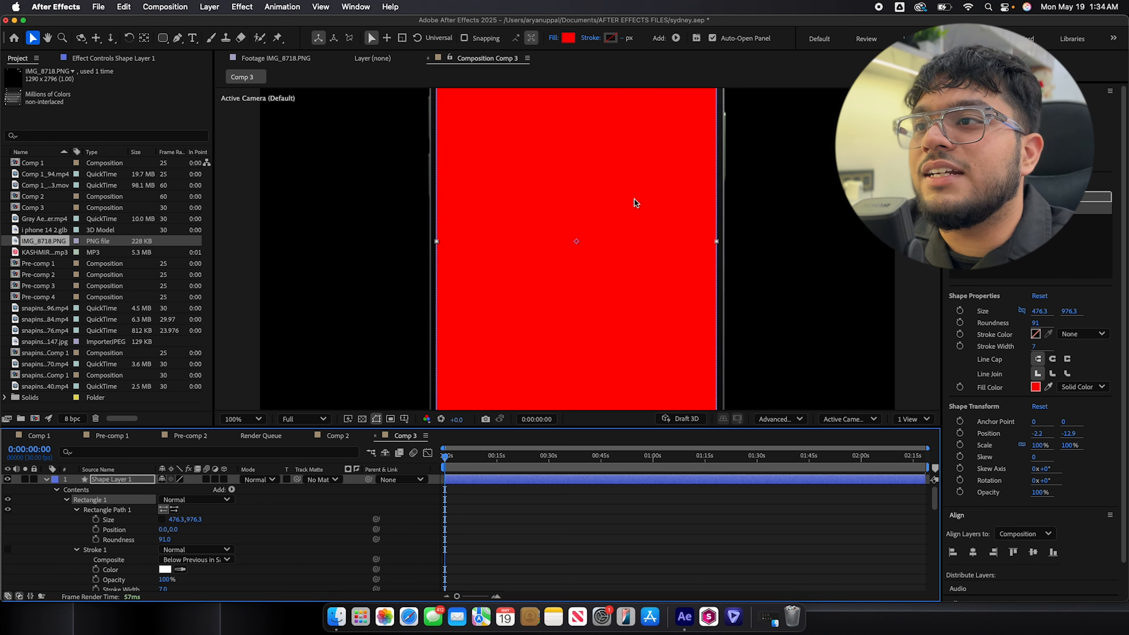
pyautogui.click(764, 207)
pyautogui.press(',')
pyautogui.press(',')
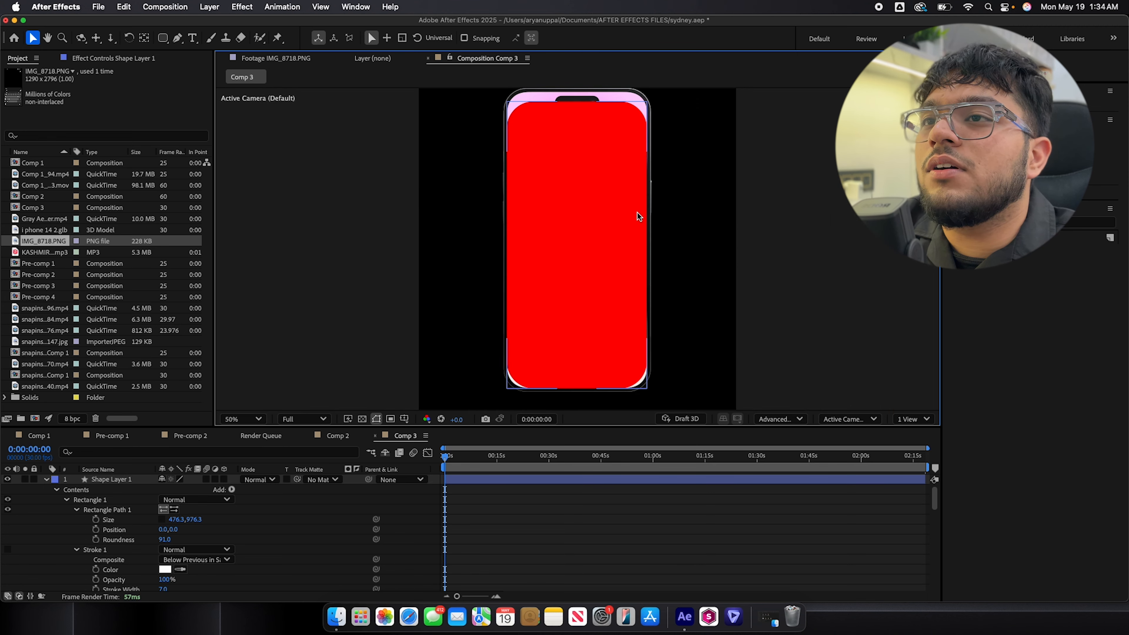
# Step: Set the rectangle's height to 1005.3 and nudge it up 16 px to cover the top of the phone's screen
pyautogui.click(581, 194)
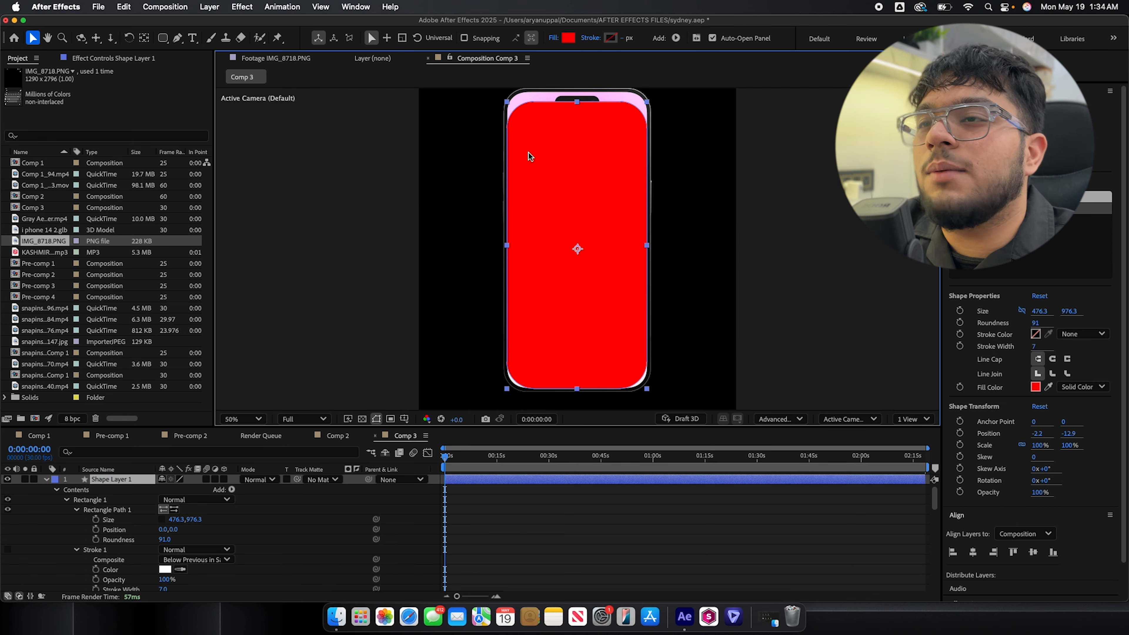
pyautogui.moveTo(192, 519); pyautogui.dragTo(208, 517)
pyautogui.press('Up')
pyautogui.press('Up')
pyautogui.press('Up')
pyautogui.press('Up')
pyautogui.press('Up')
pyautogui.press('Up')
pyautogui.press('Up')
pyautogui.press('Up')
pyautogui.press('Up')
pyautogui.press('Up')
pyautogui.press('Up')
pyautogui.press('Up')
pyautogui.press('Up')
pyautogui.press('Up')
pyautogui.press('Up')
pyautogui.press('Up')
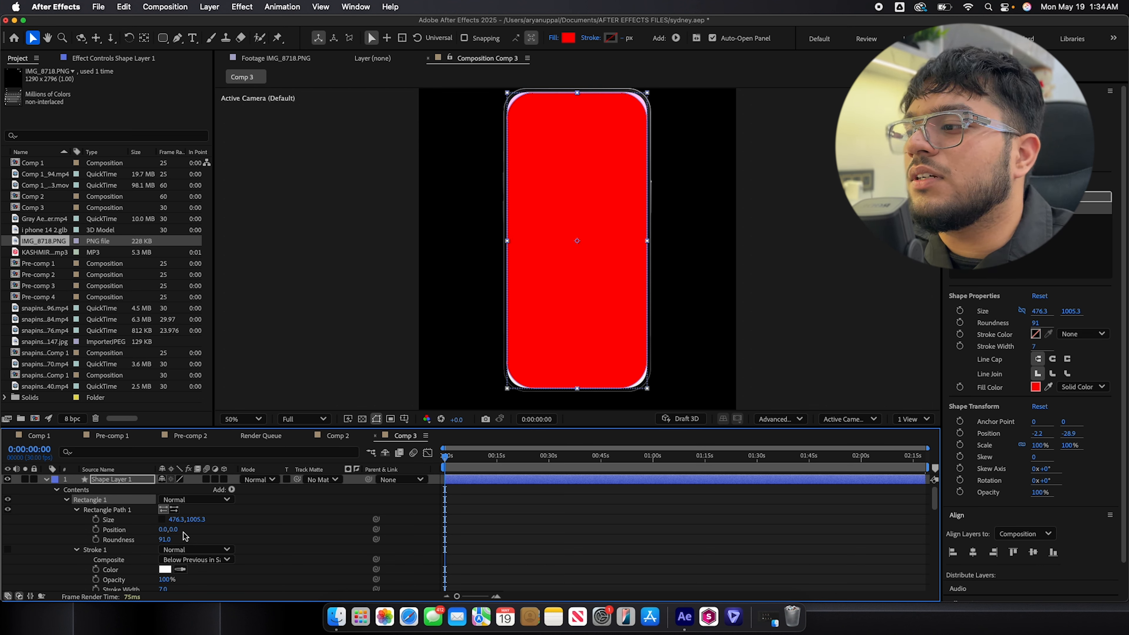
# Step: Set the rectangle's height to 1011.3 and its roundness to 65 to fit the phone's screen corners
pyautogui.moveTo(195, 520); pyautogui.dragTo(202, 519)
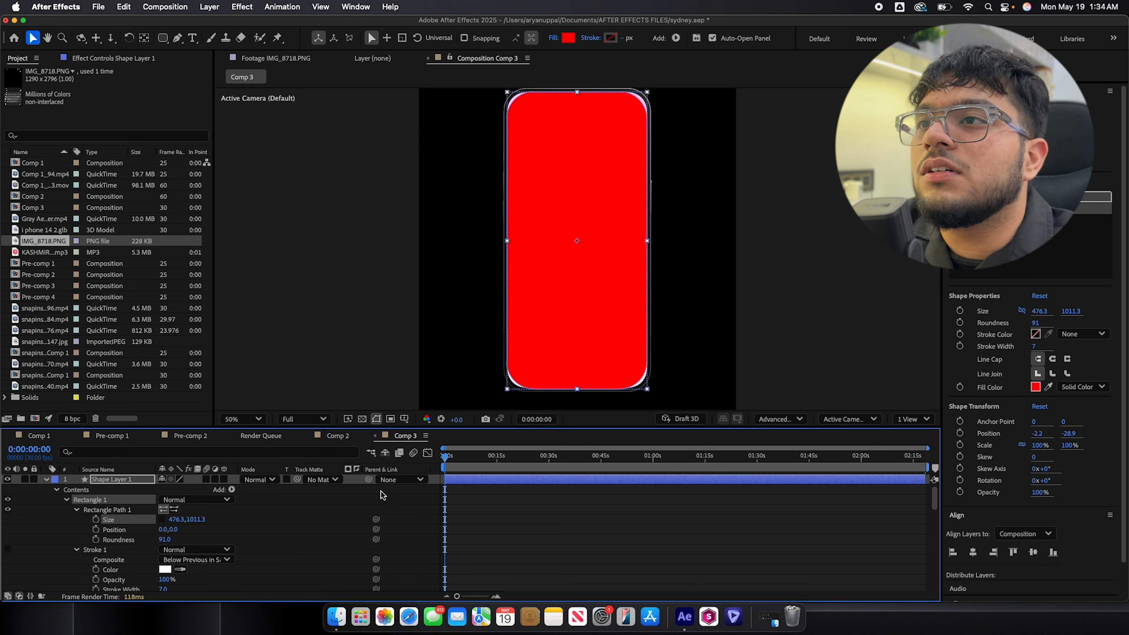
pyautogui.moveTo(168, 539); pyautogui.dragTo(153, 540)
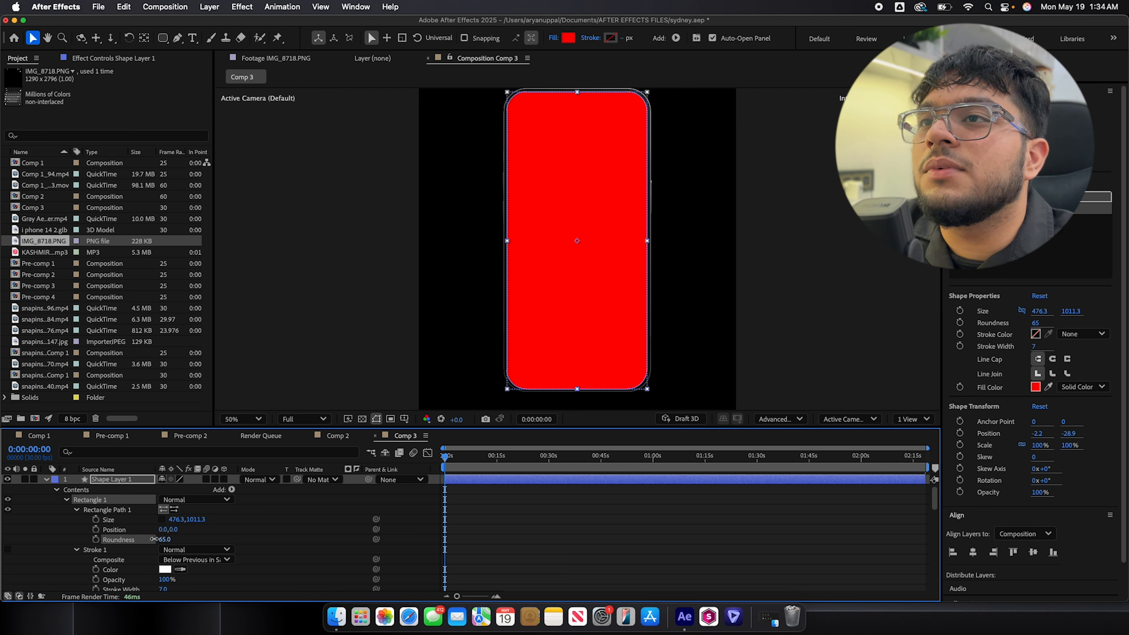
pyautogui.click(516, 554)
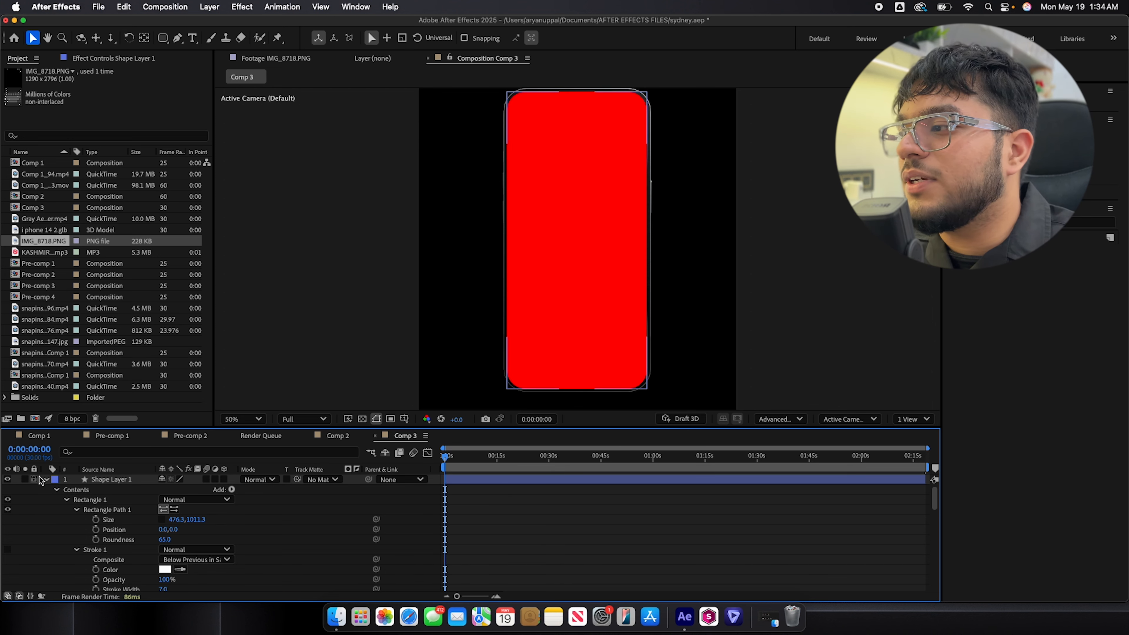
# Step: Hide the phone-screen rectangle and draw a new rounded rectangle about 139 × 30 px over the phone's Dynamic Island
pyautogui.click(47, 480)
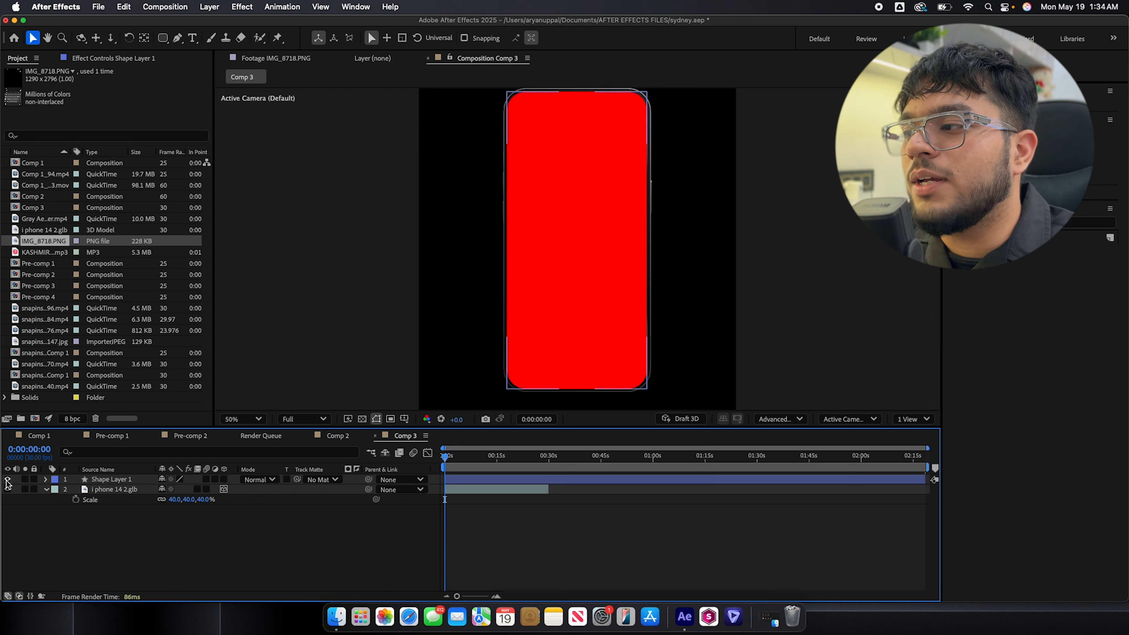
pyautogui.click(7, 480)
pyautogui.press('/')
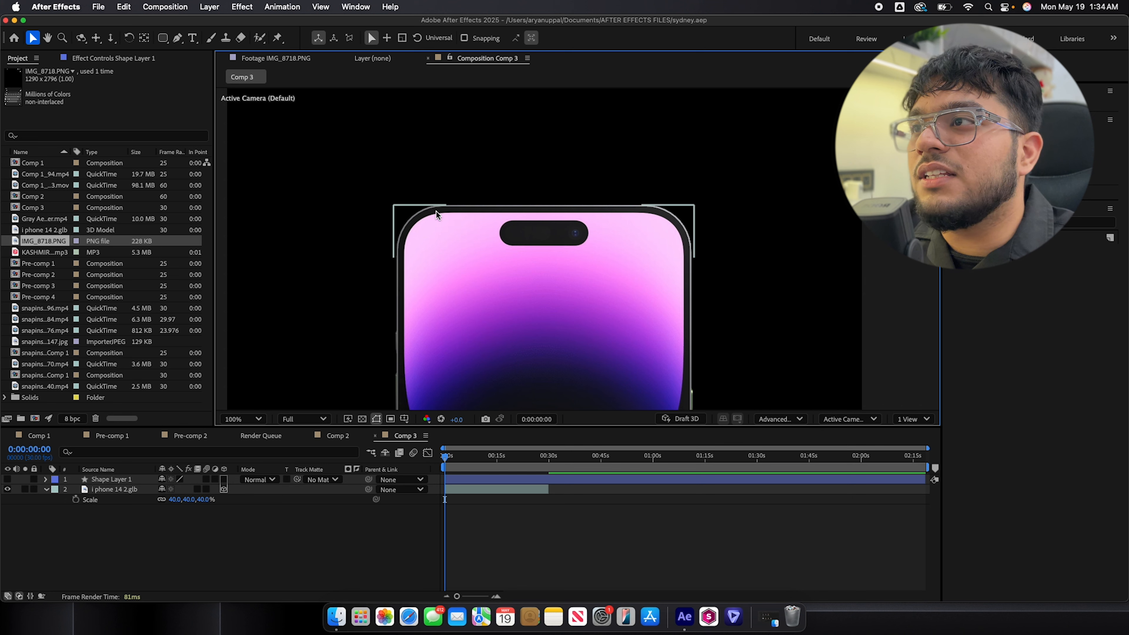
pyautogui.click(163, 38)
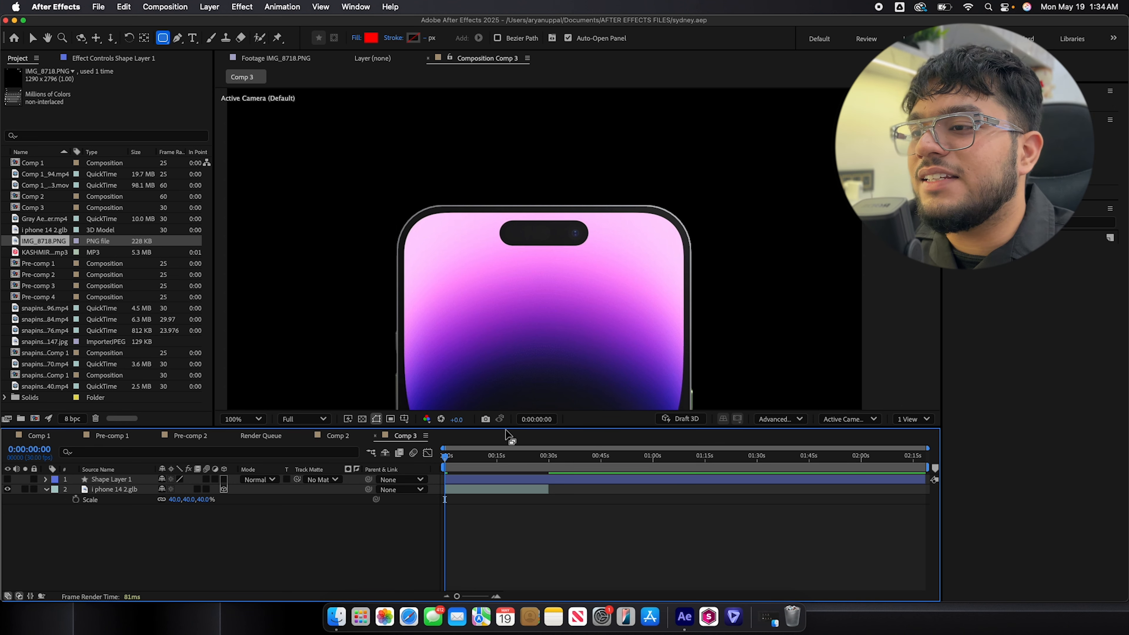
pyautogui.scroll(1, 506, 236)
pyautogui.moveTo(436, 201); pyautogui.dragTo(596, 242)
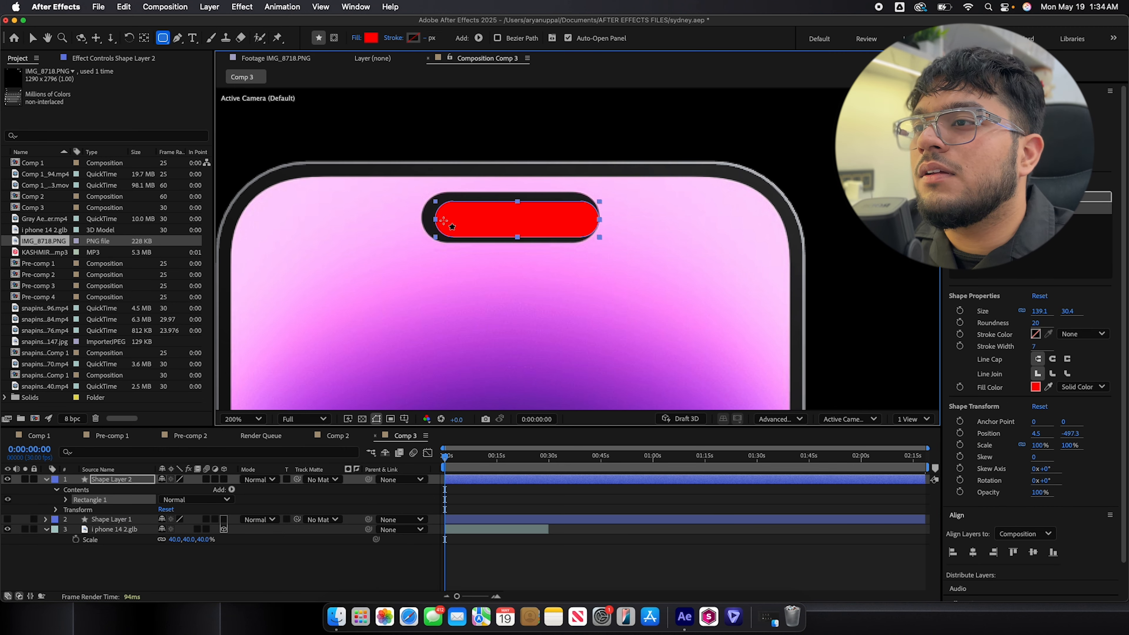
# Step: Set the island rectangle's path position to -3, 0 and nudge it 2 px left and 1 px up to centre it on the cutout
pyautogui.press('v')
pyautogui.click(66, 500)
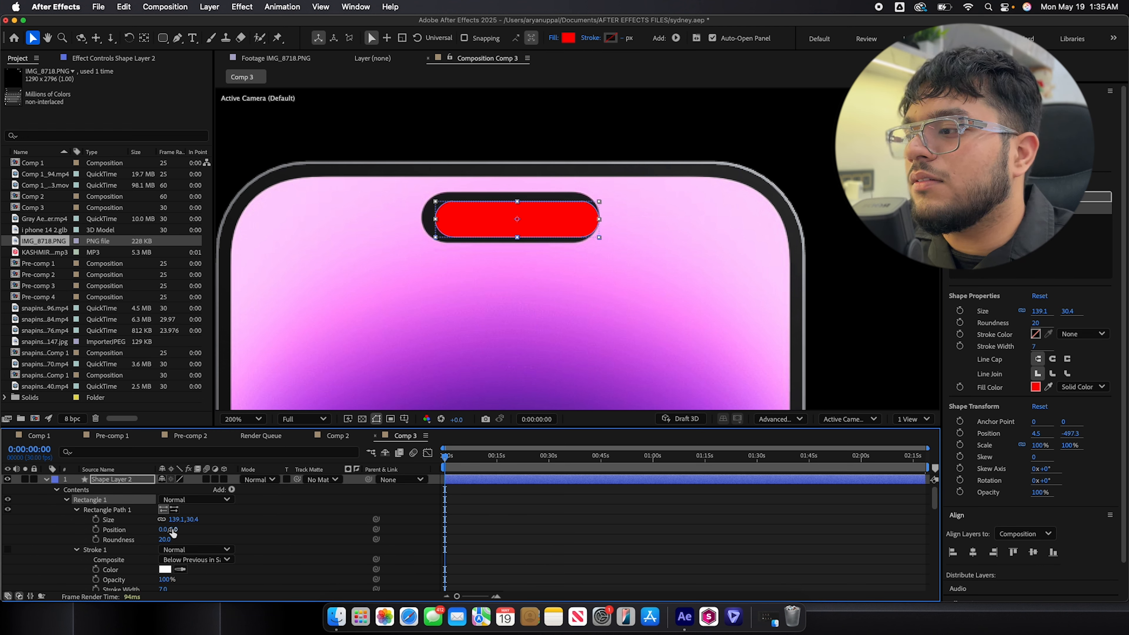
pyautogui.moveTo(168, 530)
pyautogui.mouseDown()
pyautogui.moveTo(154, 529)
pyautogui.moveTo(167, 529)
pyautogui.mouseUp()
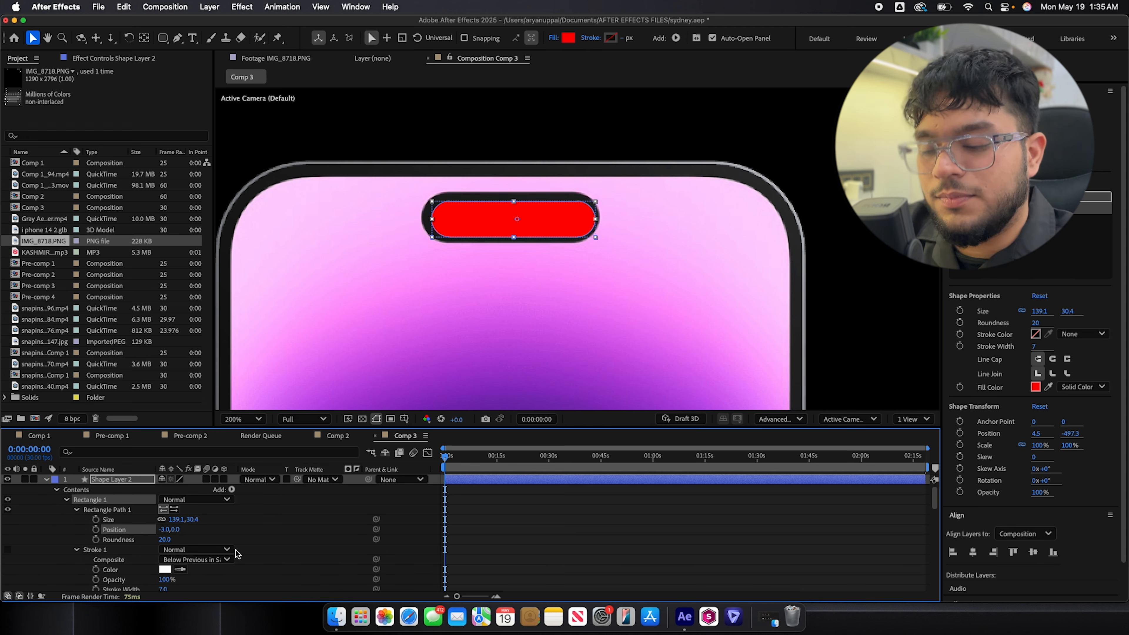
pyautogui.press('Left')
pyautogui.press('Left')
pyautogui.press('Left')
pyautogui.press('Left')
pyautogui.press('Up')
pyautogui.press('Up')
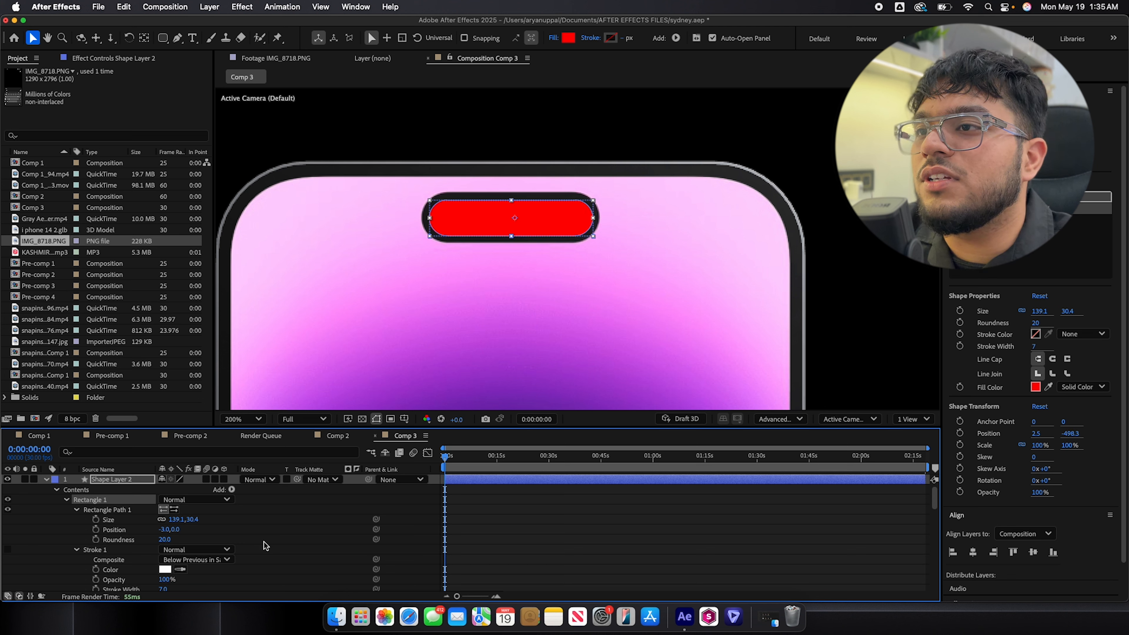
# Step: Unlink the island rectangle's size proportions and enlarge it to 152.1 × 41.4 to cover the cutout
pyautogui.moveTo(178, 520); pyautogui.dragTo(194, 520)
pyautogui.click(162, 520)
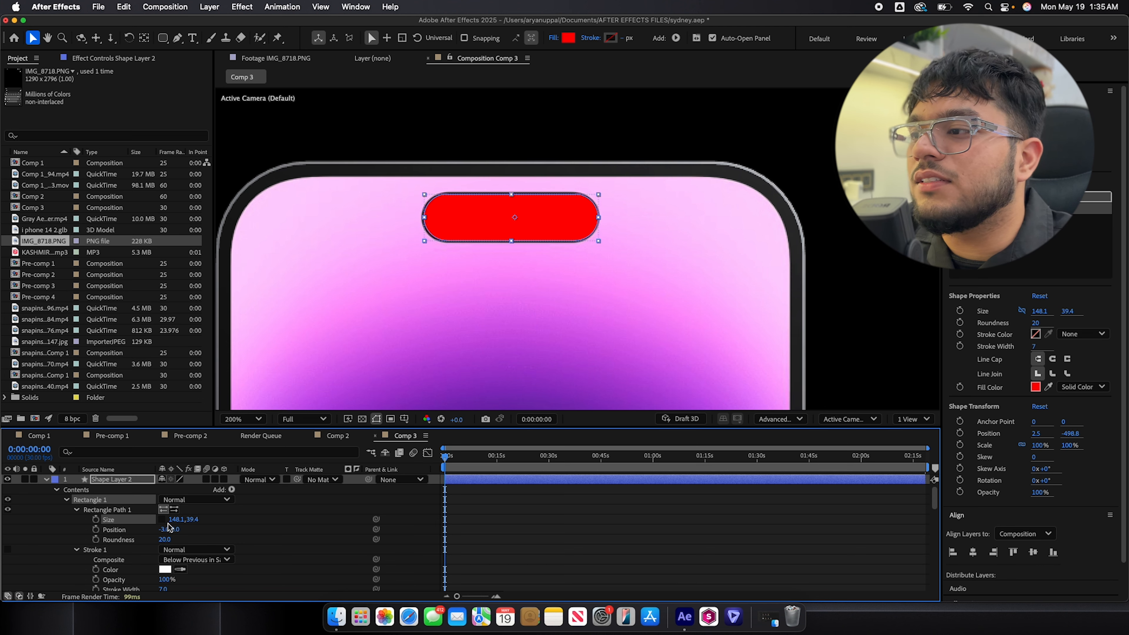
pyautogui.click(209, 529)
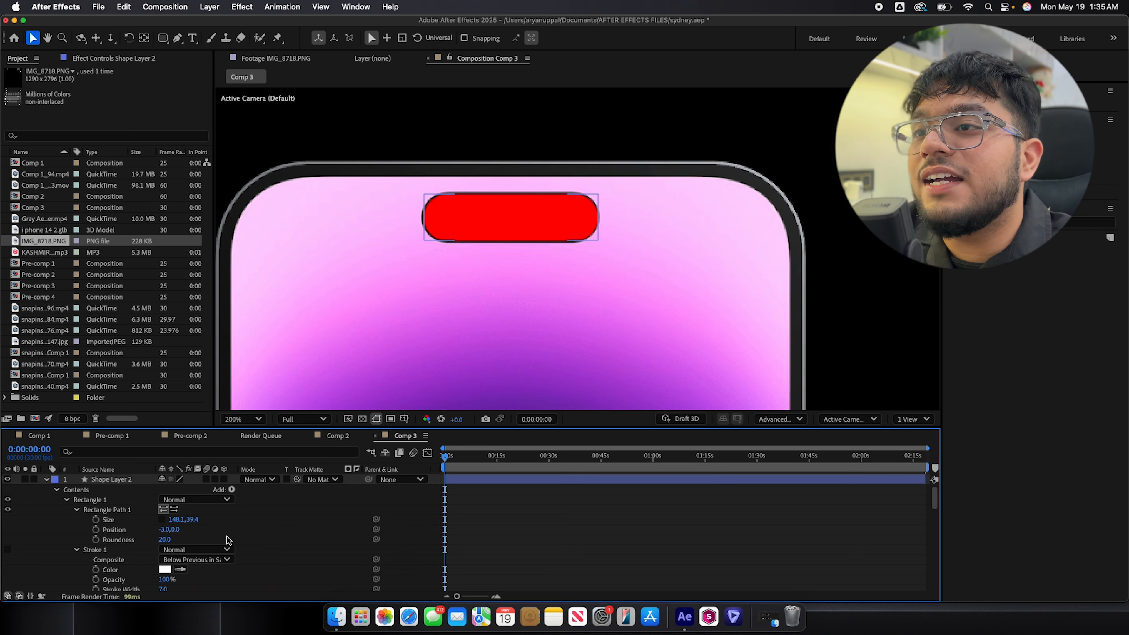
pyautogui.click(474, 481)
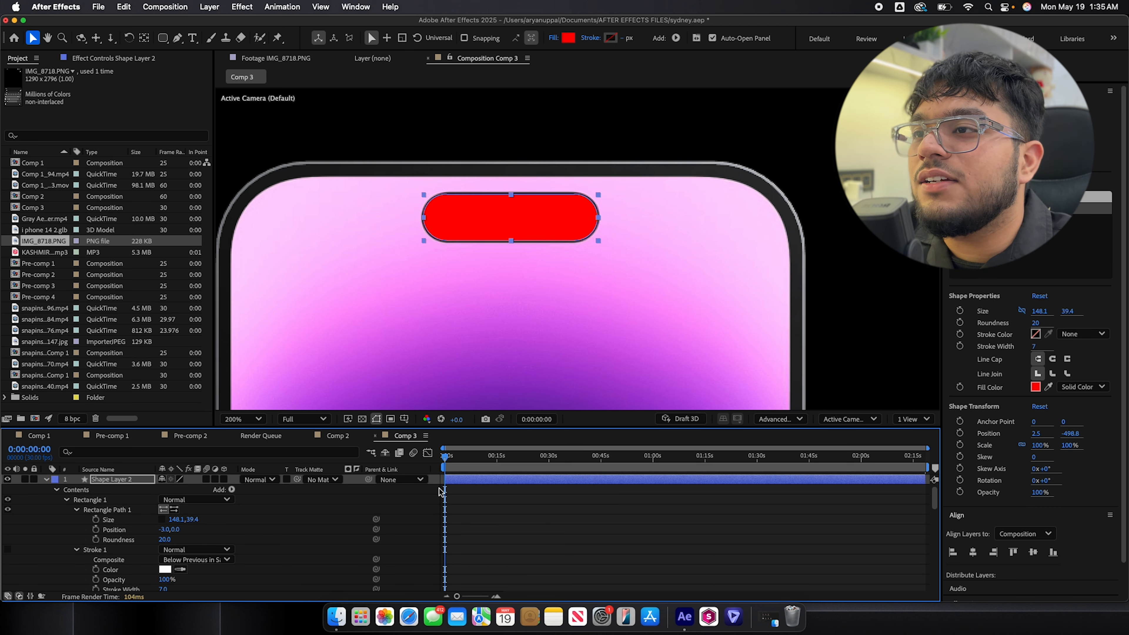
pyautogui.moveTo(161, 528); pyautogui.dragTo(173, 535)
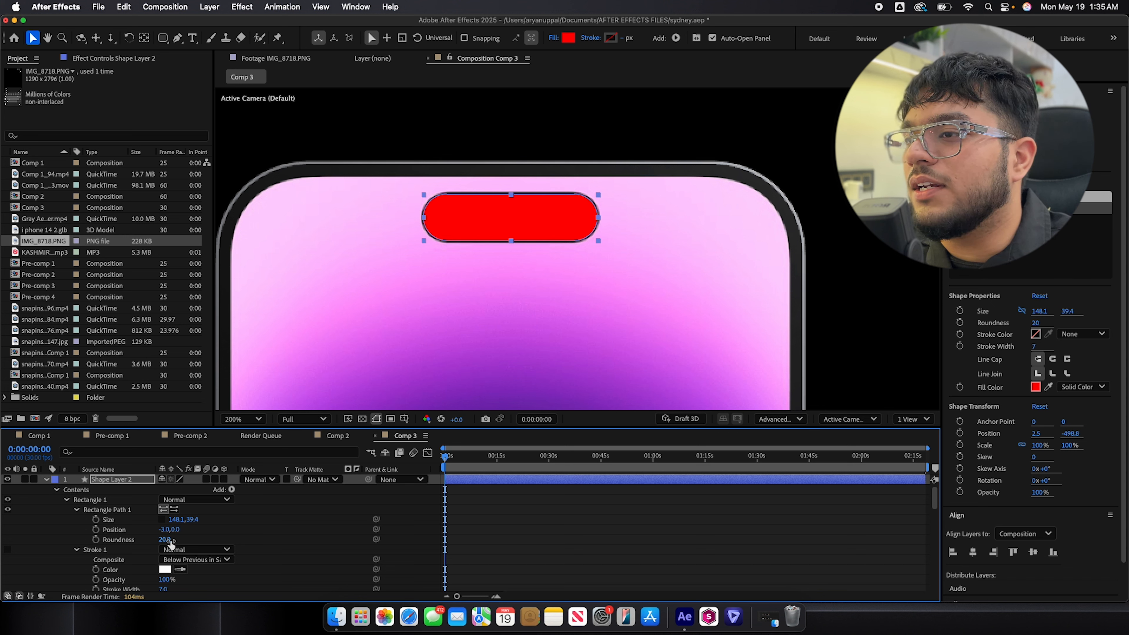
pyautogui.moveTo(176, 519); pyautogui.dragTo(179, 522)
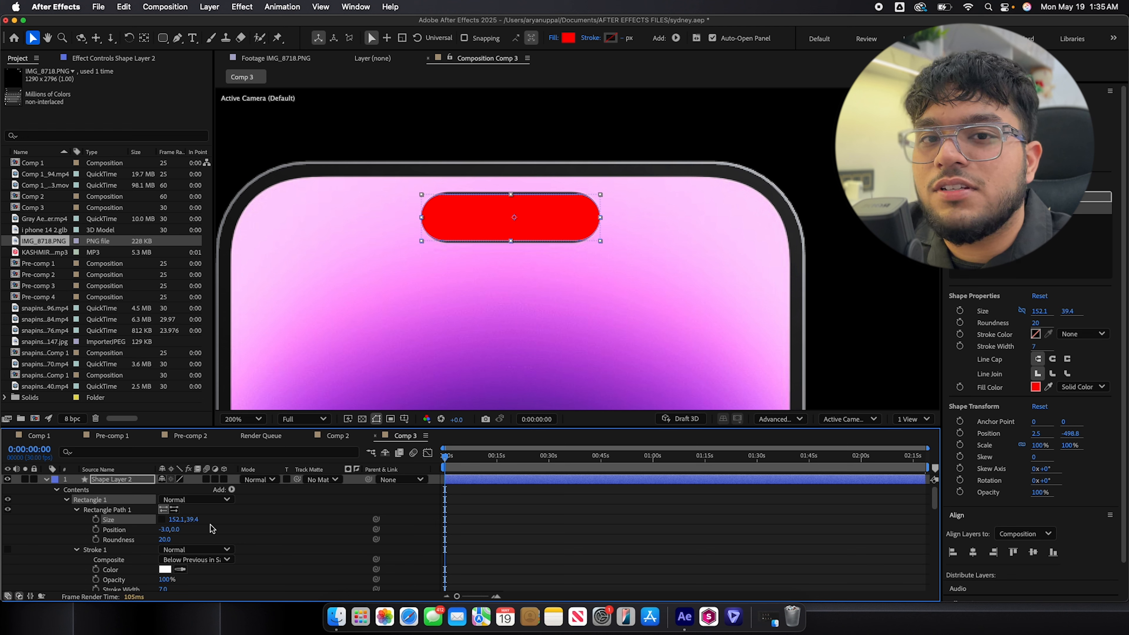
pyautogui.moveTo(191, 522); pyautogui.dragTo(195, 522)
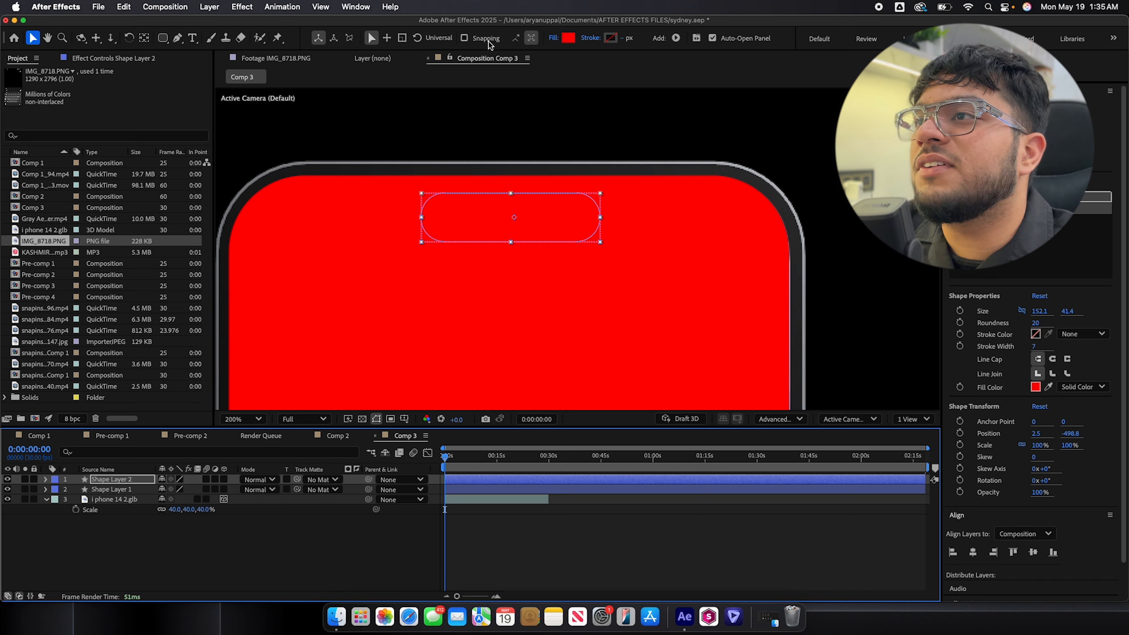
# Step: Show the phone-screen rectangle again and fill the island shape with black (000000)
pyautogui.click(572, 39)
pyautogui.moveTo(527, 302); pyautogui.dragTo(511, 397)
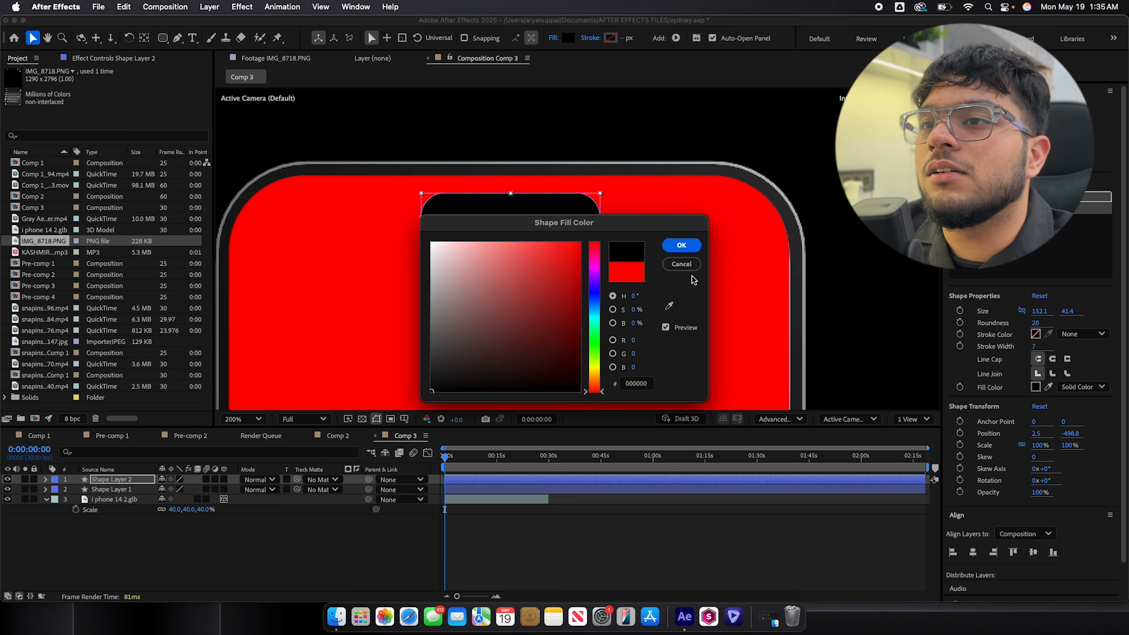
pyautogui.click(680, 246)
# Step: Pre-compose both shape layers as Pre-comp 5, moving all attributes into the new composition, and save the project
pyautogui.press(',')
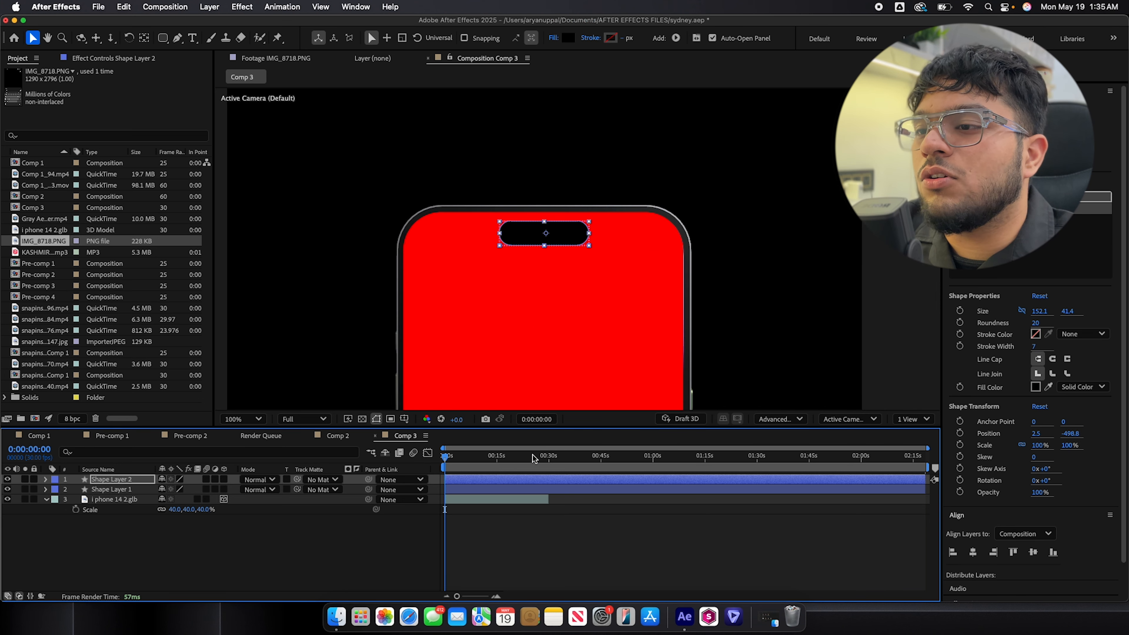
pyautogui.keyDown('shift'); pyautogui.click(485, 488); pyautogui.keyUp('shift')
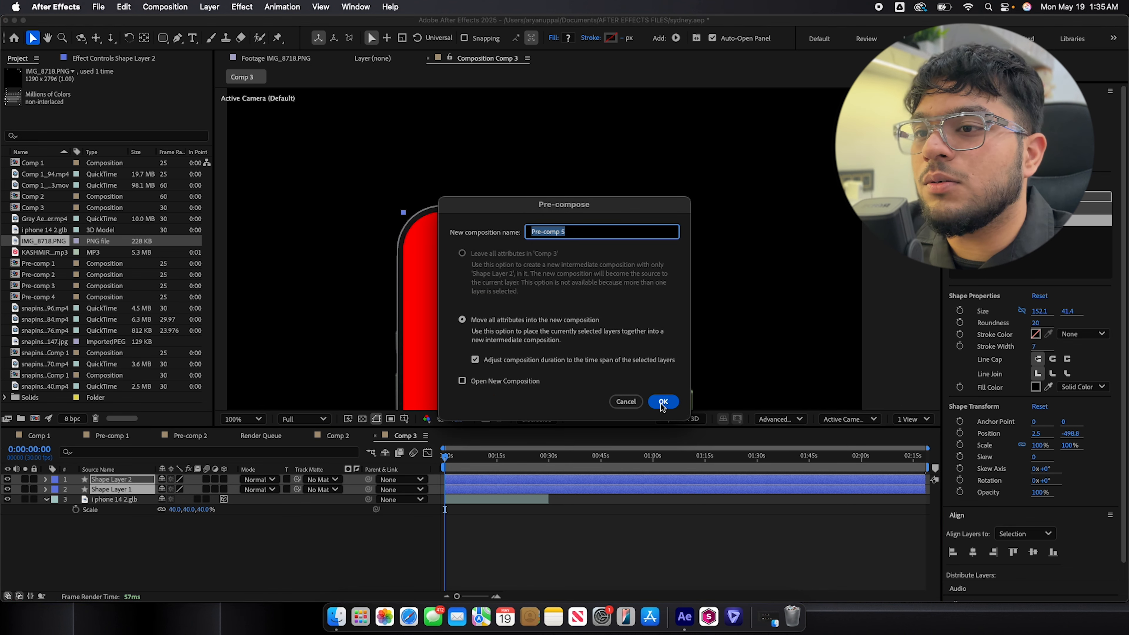
pyautogui.click(662, 401)
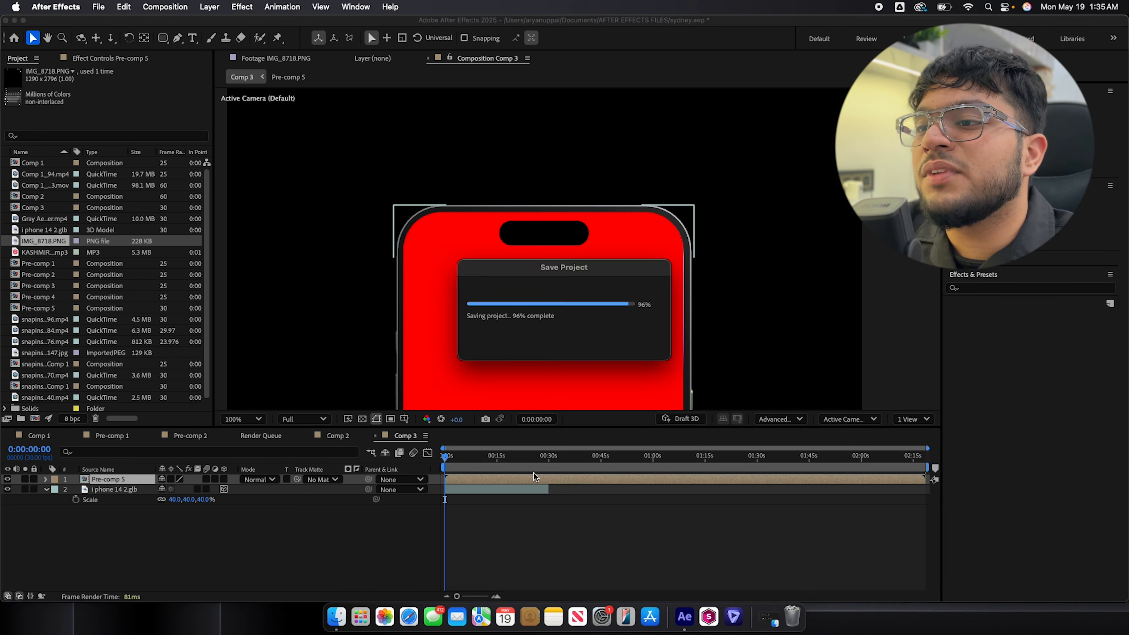
# Step: Make Pre-comp 5 a 3D layer and move it forward in Z so it sits in front of the phone's screen
pyautogui.scroll(-3, 576, 327)
pyautogui.scroll(2, 574, 326)
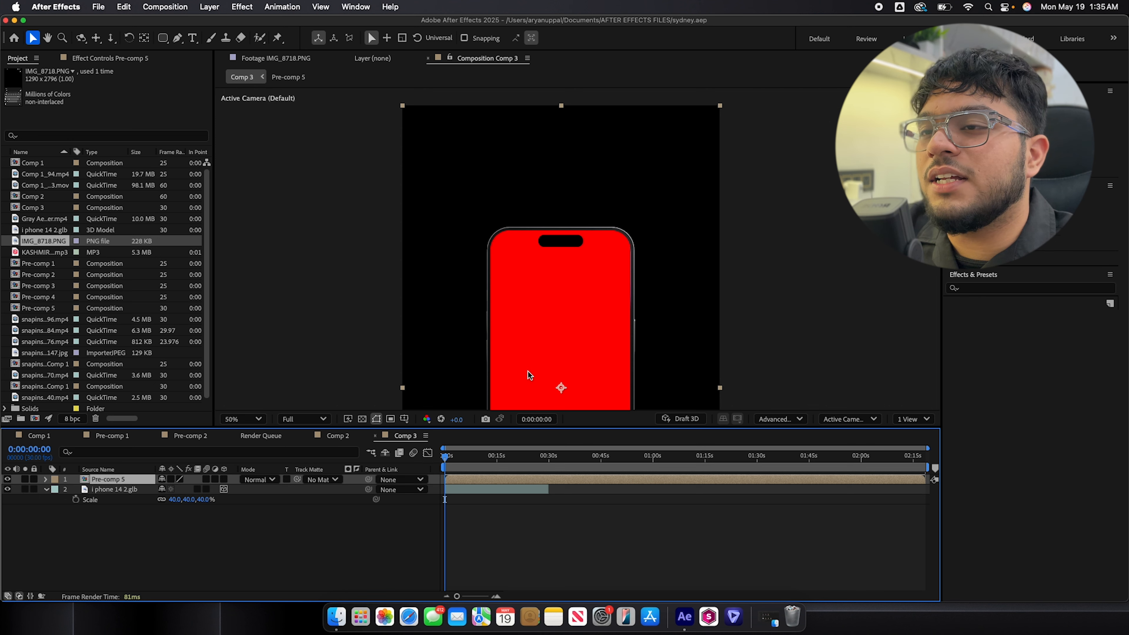
pyautogui.scroll(-2, 569, 368)
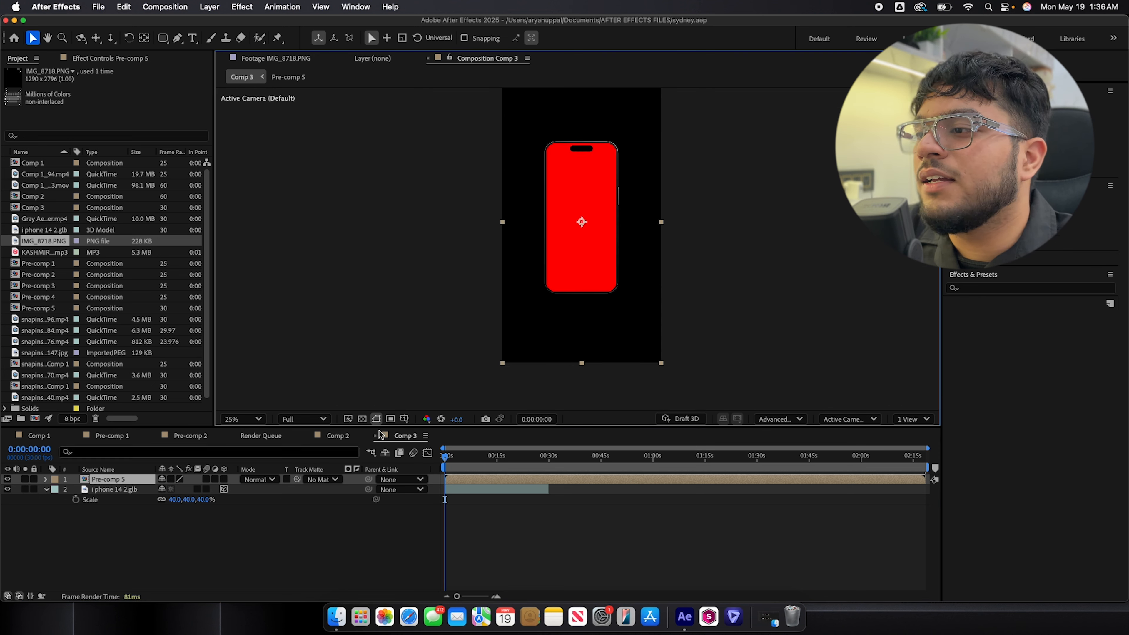
pyautogui.scroll(2, 579, 250)
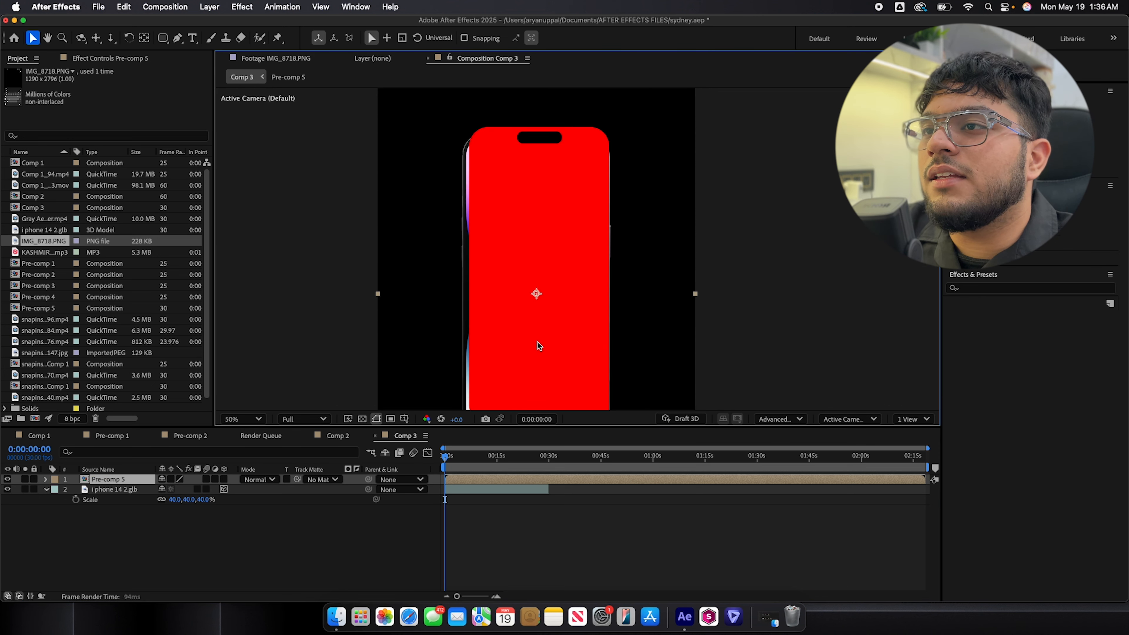
pyautogui.click(223, 479)
pyautogui.press('p')
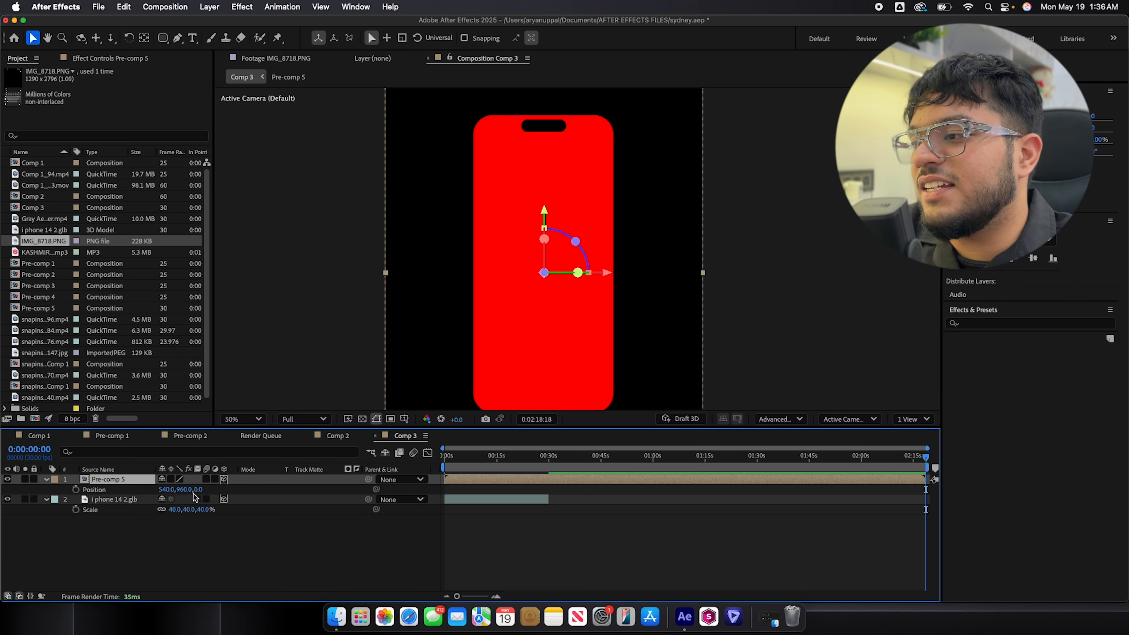
pyautogui.moveTo(198, 488); pyautogui.dragTo(176, 490)
# Step: Scale Pre-comp 5 to 98% so it fits inside the phone's frame, and save the project
pyautogui.press('u')
pyautogui.press('u')
pyautogui.press('s')
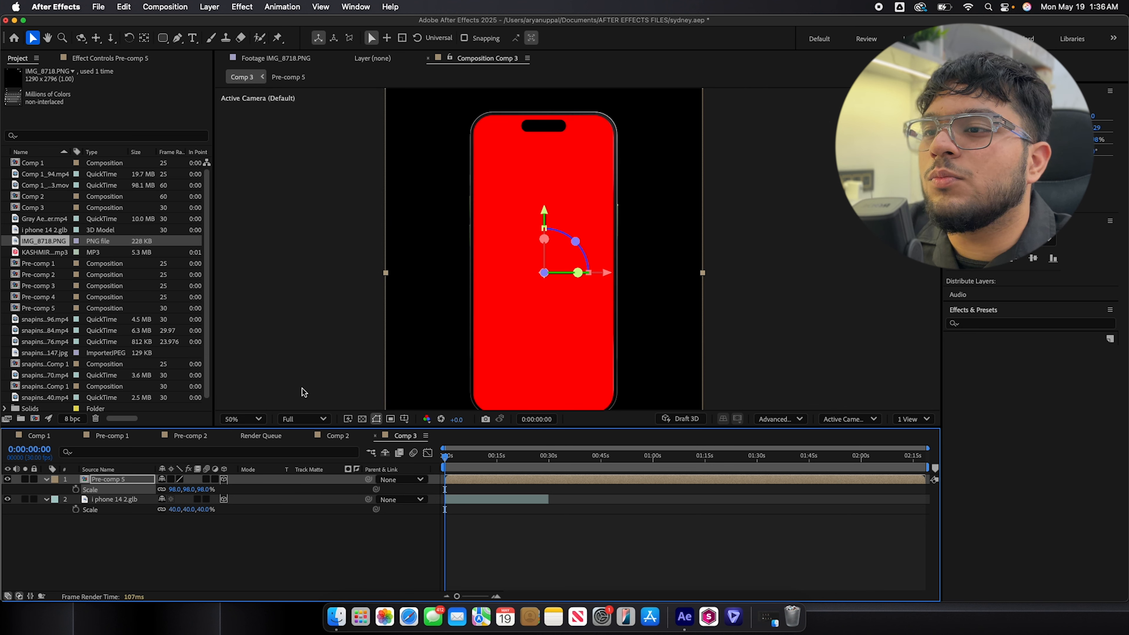
pyautogui.click(342, 361)
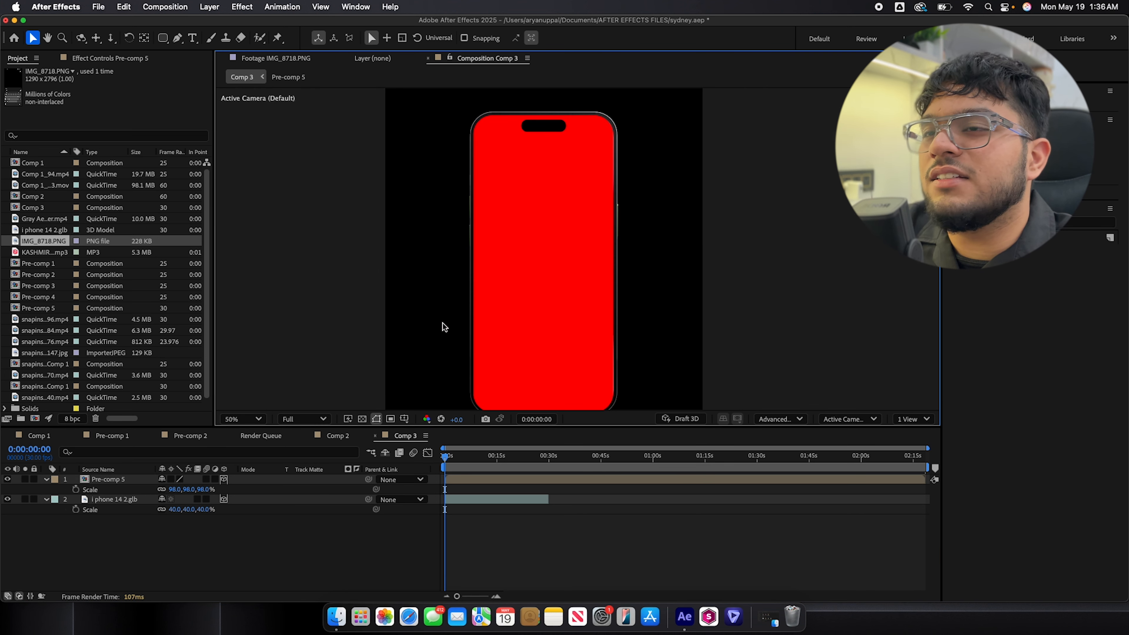
pyautogui.press(',')
pyautogui.press(',')
pyautogui.press('super+s')
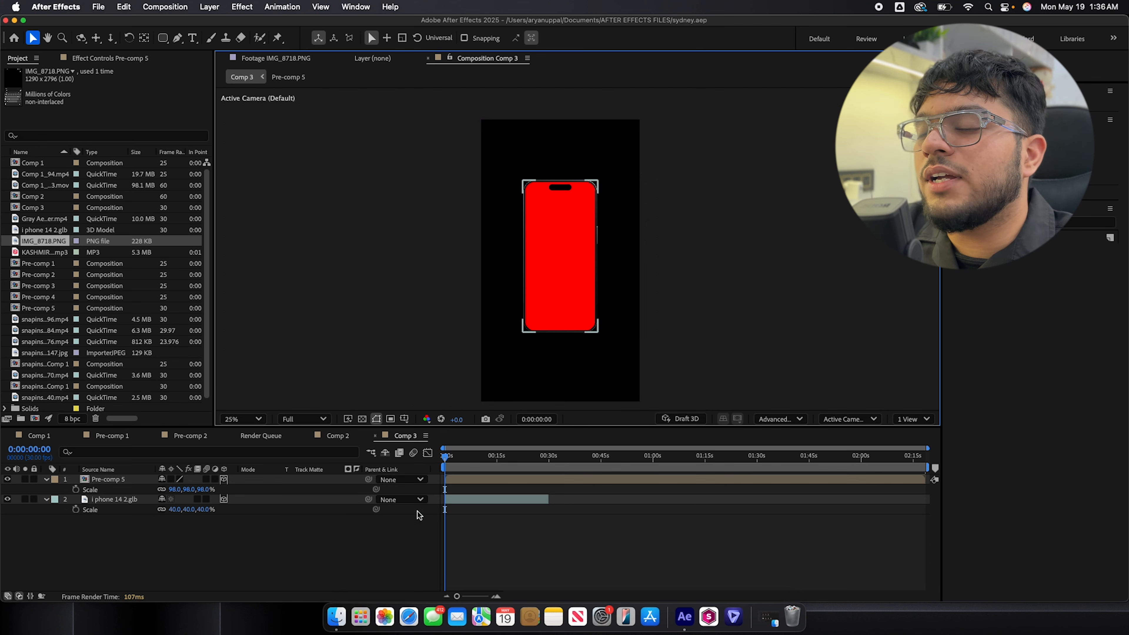
# Step: Open Pre-comp 5 and place IMG_8718.PNG between the island shape and the phone-screen shape
pyautogui.doubleClick(461, 480)
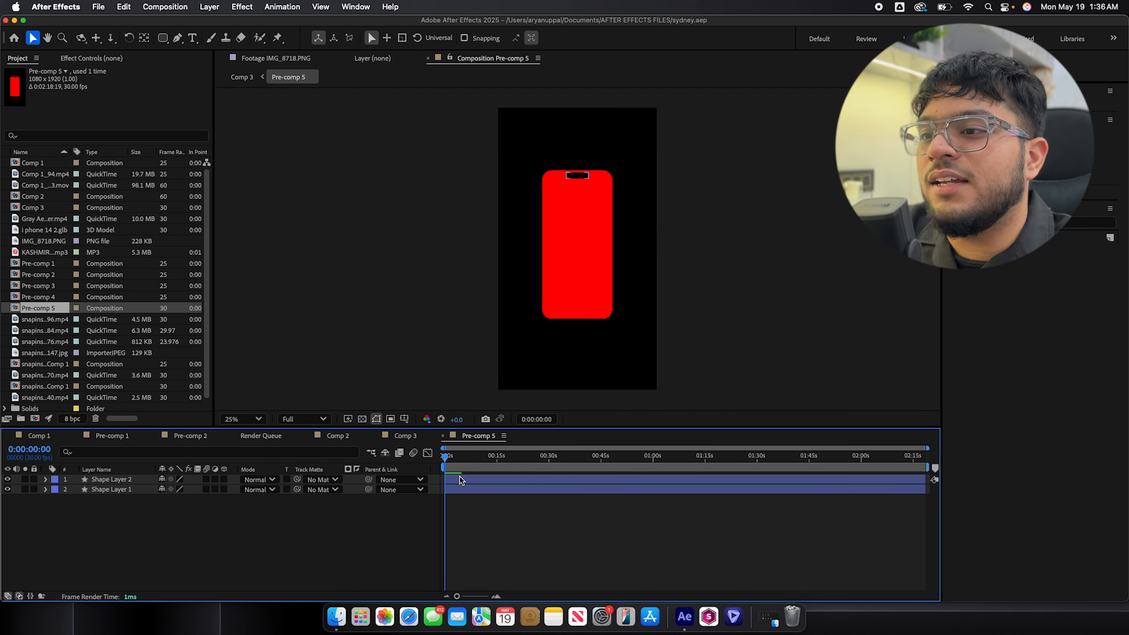
pyautogui.moveTo(47, 246); pyautogui.dragTo(117, 488)
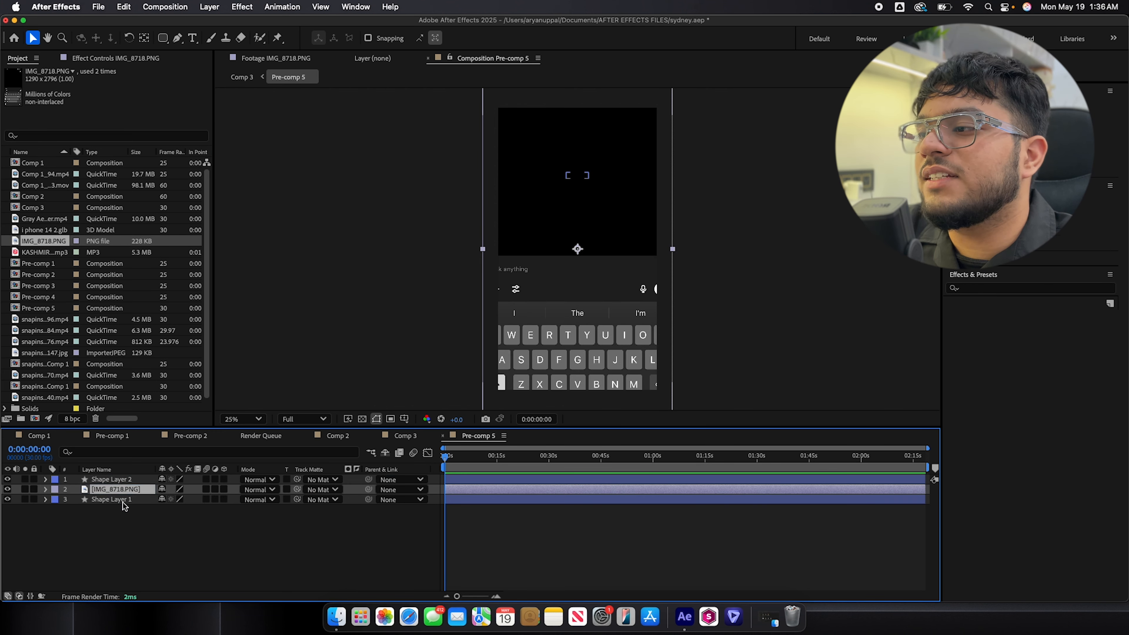
pyautogui.press(',')
# Step: Turn on Preserve Underlying Transparency for the IMG_8718.PNG layer to clip it to the phone-screen shape
pyautogui.press('s')
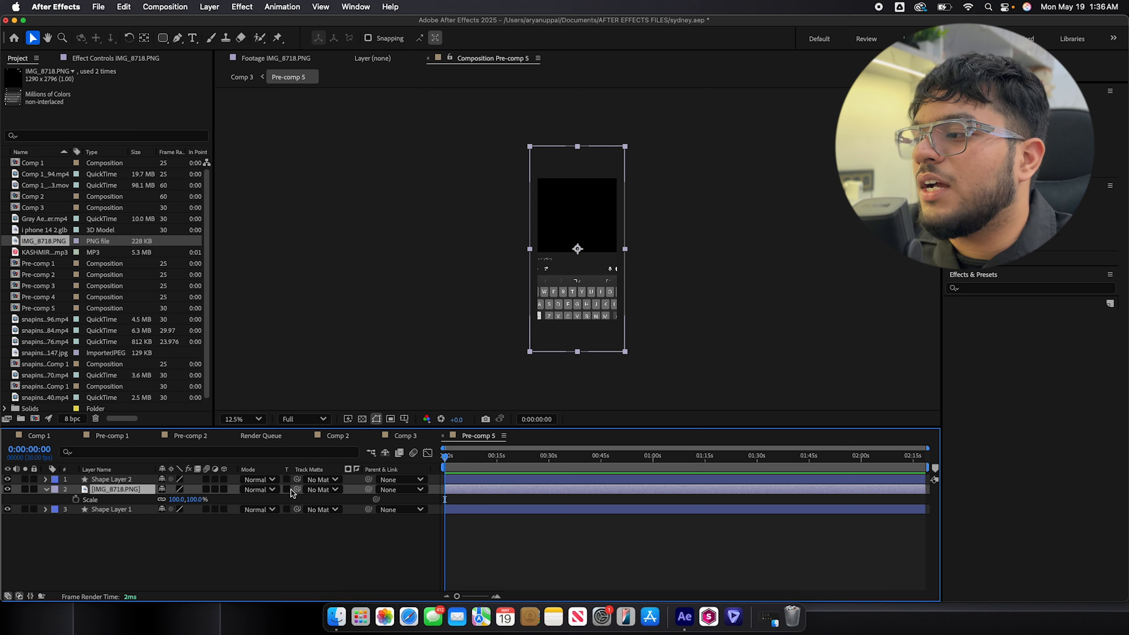
pyautogui.click(18, 596)
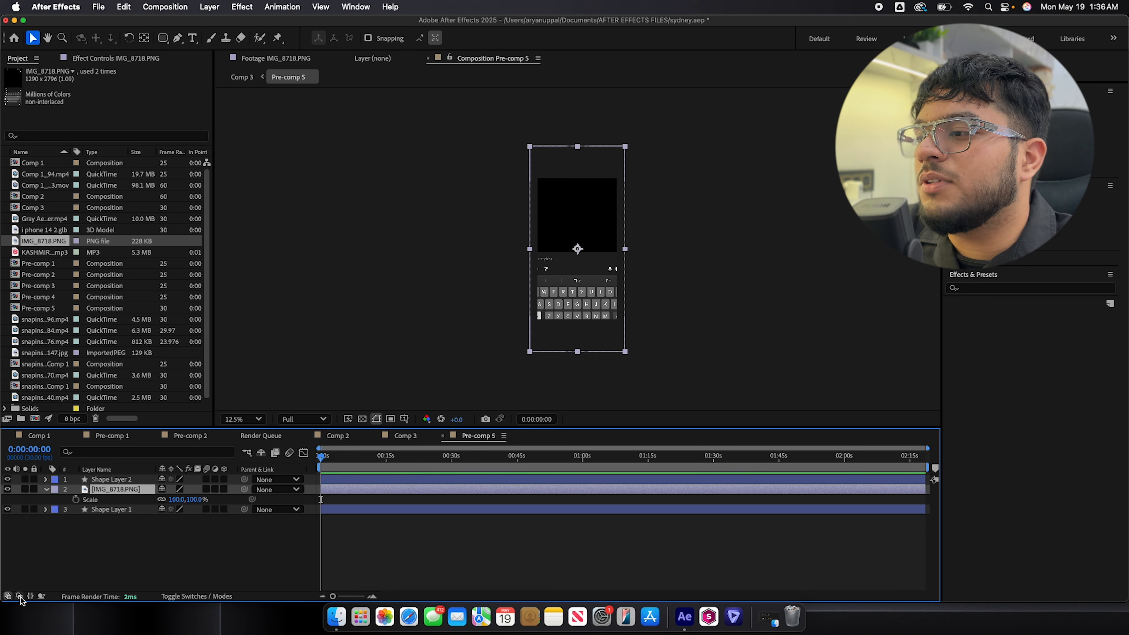
pyautogui.click(20, 597)
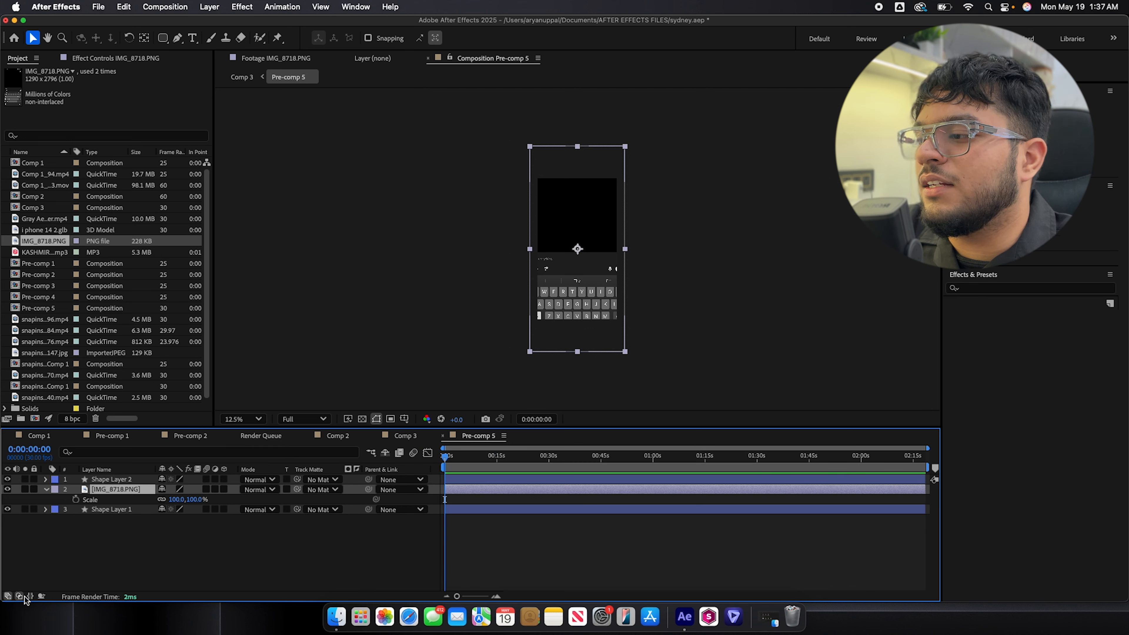
pyautogui.click(287, 490)
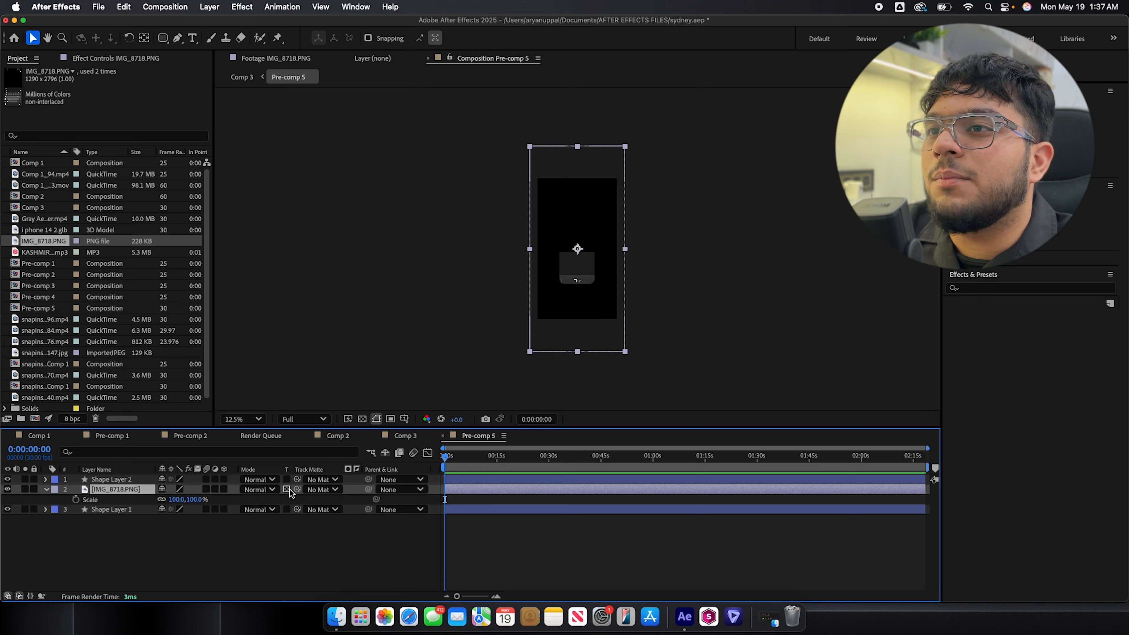
# Step: Scale the IMG_8718.PNG screenshot to 39% to fit the rounded phone-screen shape
pyautogui.moveTo(173, 502); pyautogui.dragTo(143, 504)
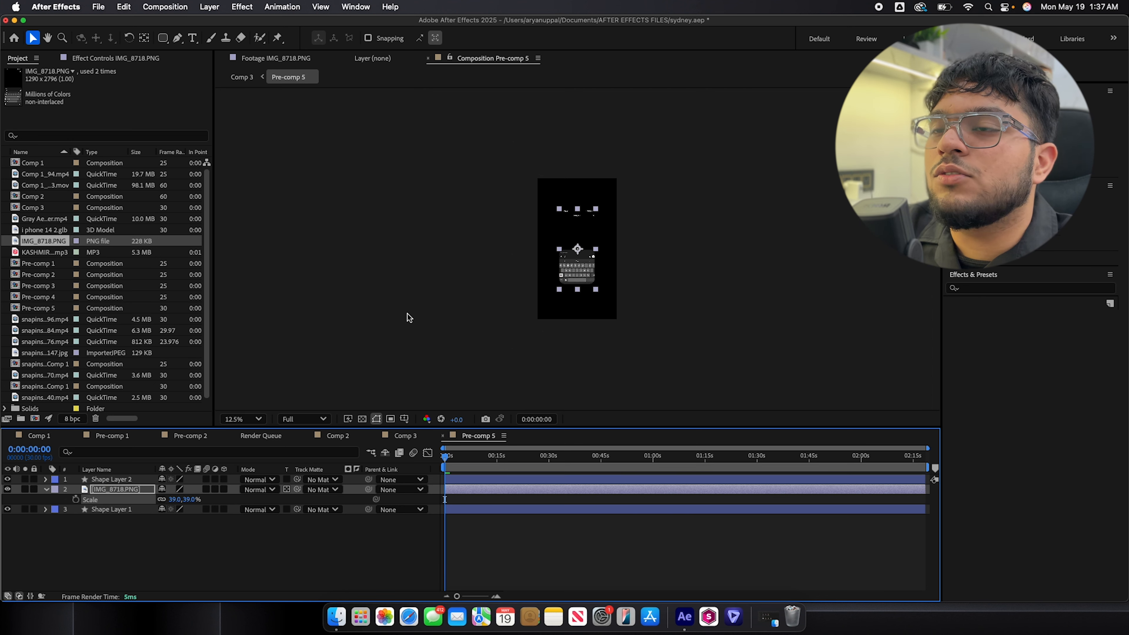
pyautogui.press('.')
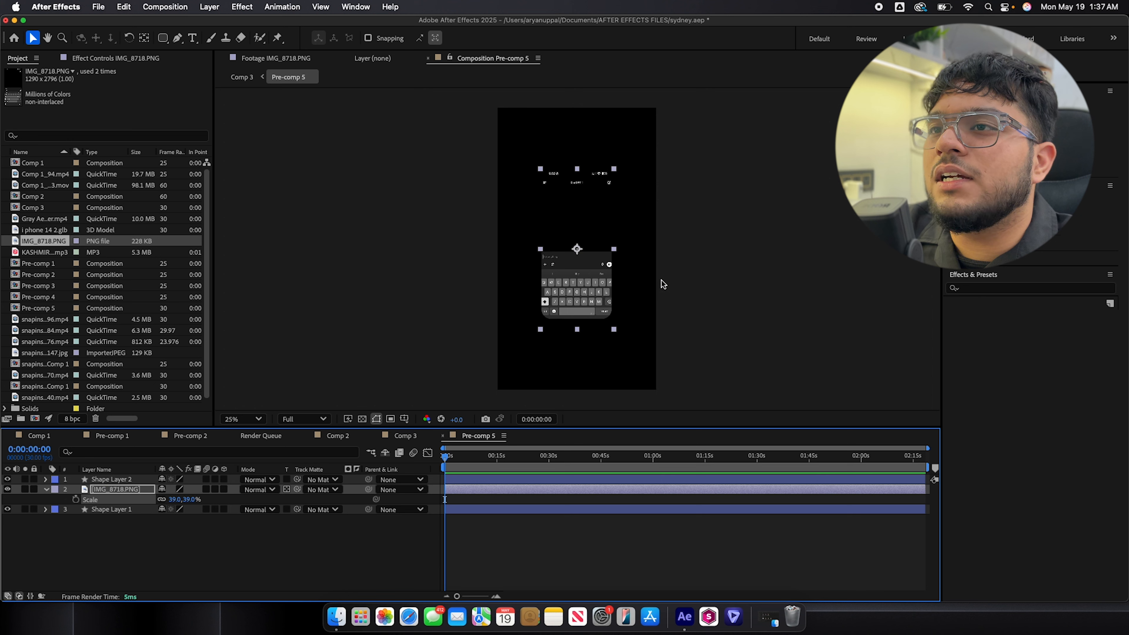
pyautogui.click(173, 499)
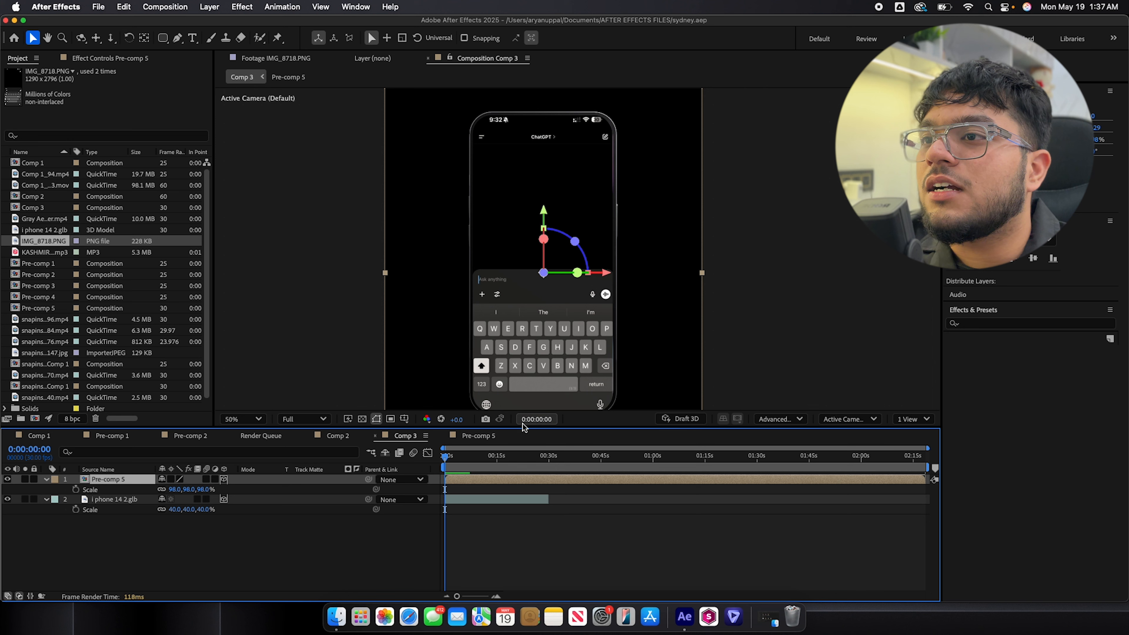
# Step: Return to Comp 3 and inspect the ChatGPT prompt area on the phone's screen at the start of the timeline
pyautogui.moveTo(460, 458); pyautogui.dragTo(443, 458)
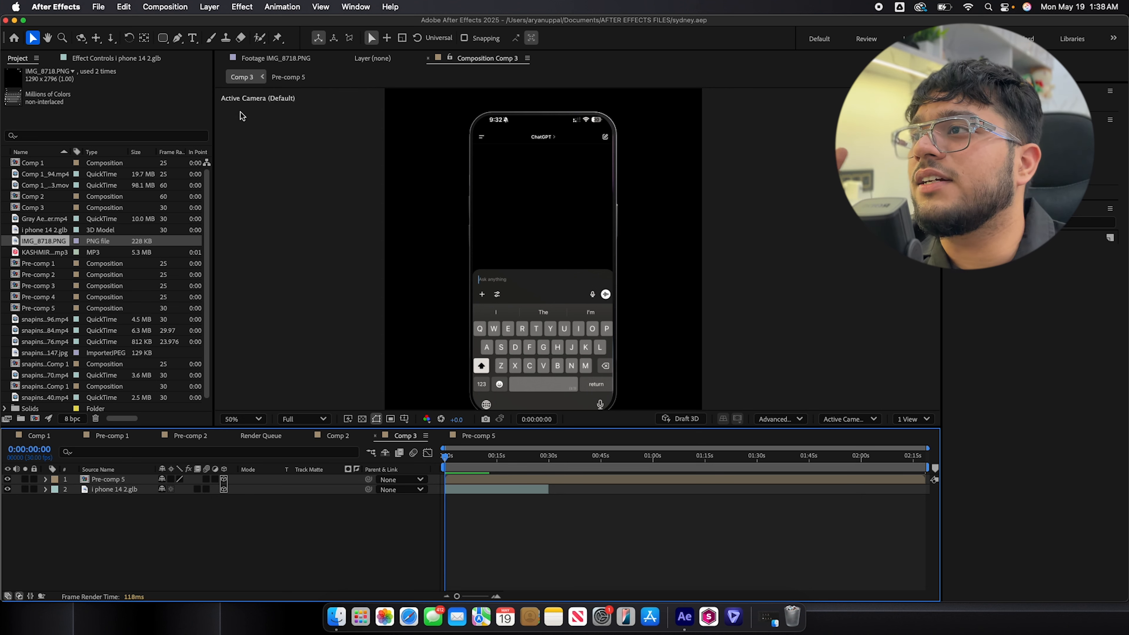
pyautogui.scroll(2, 533, 265)
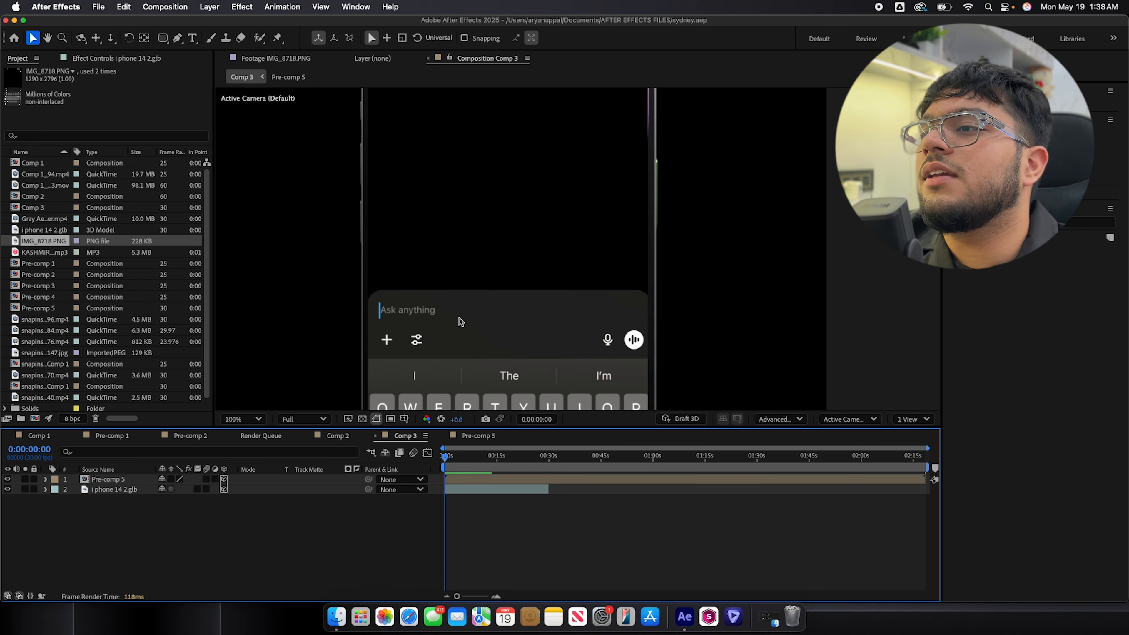
# Step: Cover the "Ask anything" placeholder with a rounded rectangle about 132 × 38 px, filled with the prompt box colour sampled as 21201F
pyautogui.click(163, 38)
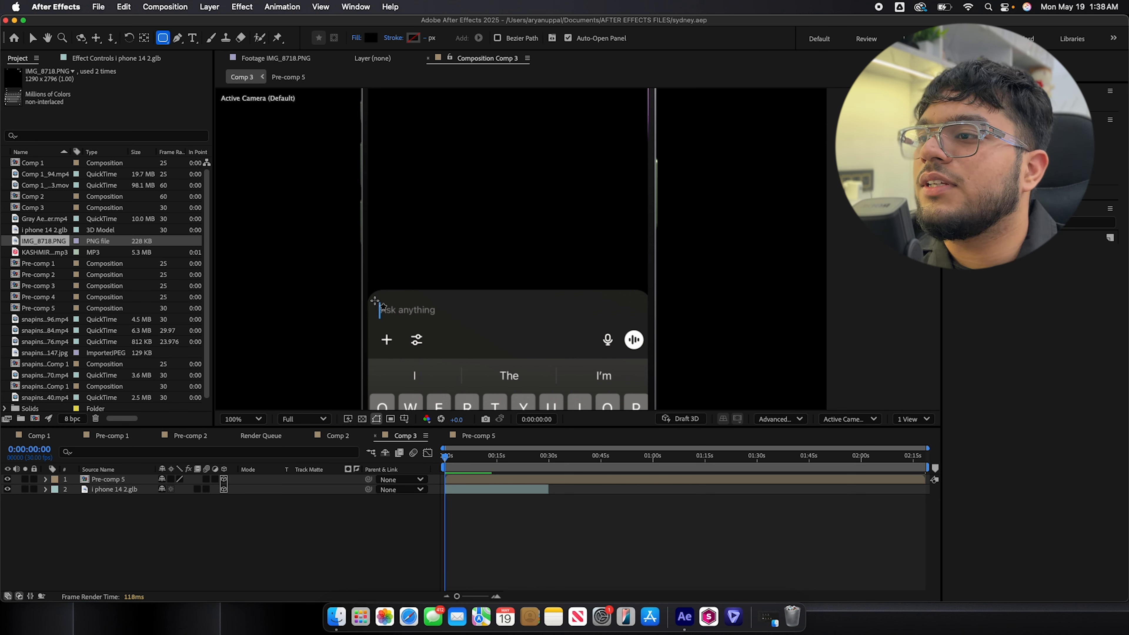
pyautogui.moveTo(377, 301); pyautogui.dragTo(453, 322)
pyautogui.click(371, 39)
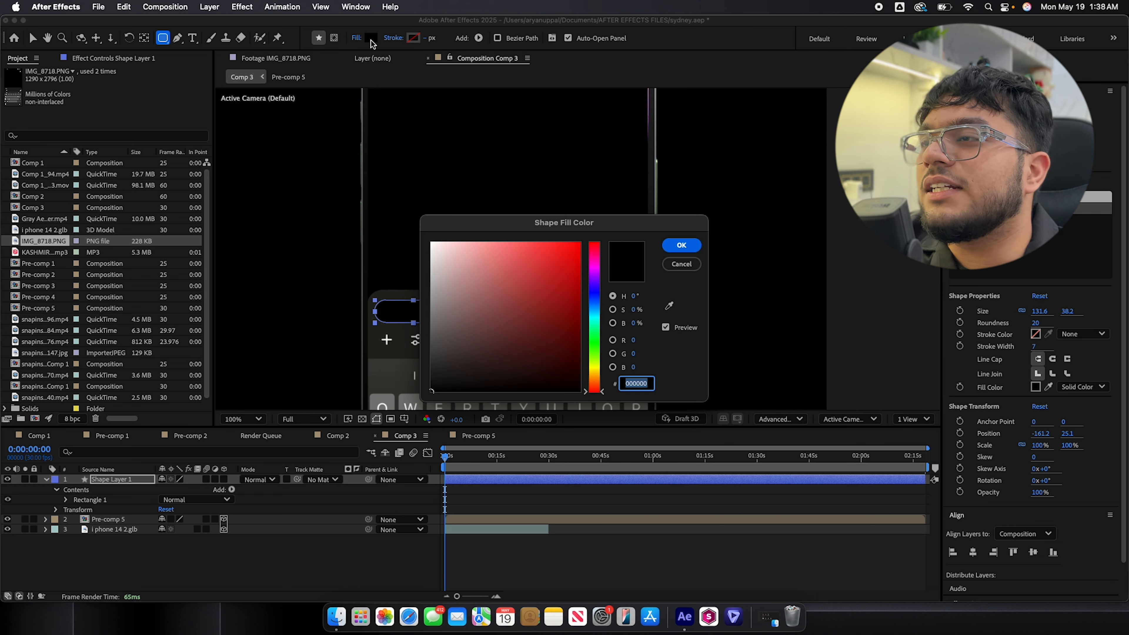
pyautogui.click(669, 306)
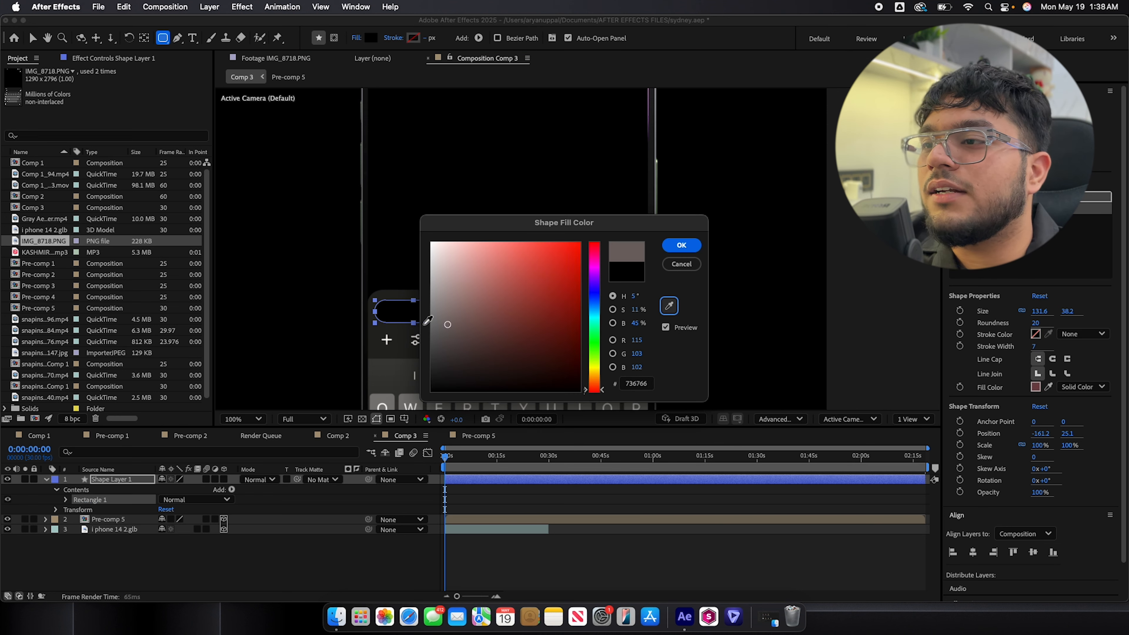
pyautogui.click(392, 290)
pyautogui.click(685, 247)
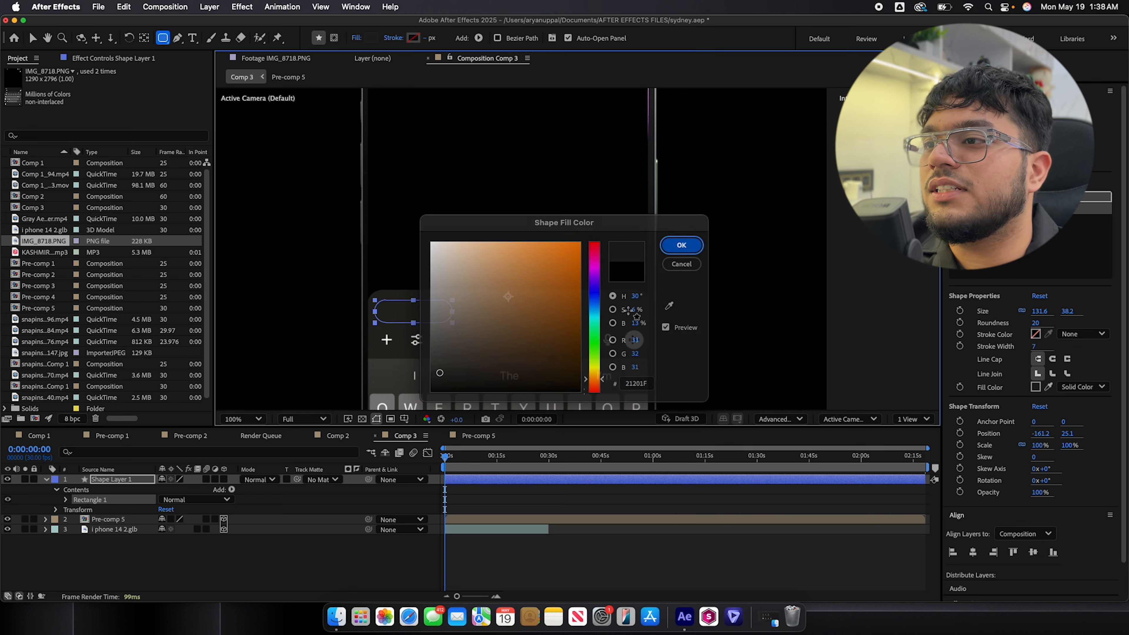
pyautogui.click(281, 553)
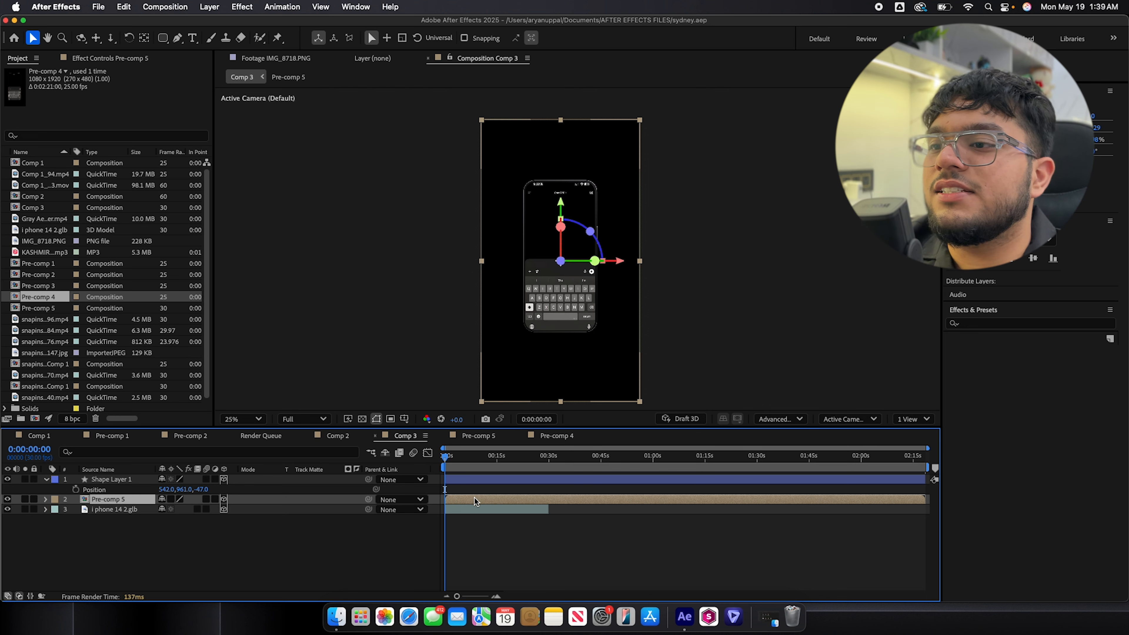
# Step: Move the placeholder cover shape layer from Comp 3 into Pre-comp 5 as its topmost layer and make it a 2D layer
pyautogui.doubleClick(475, 499)
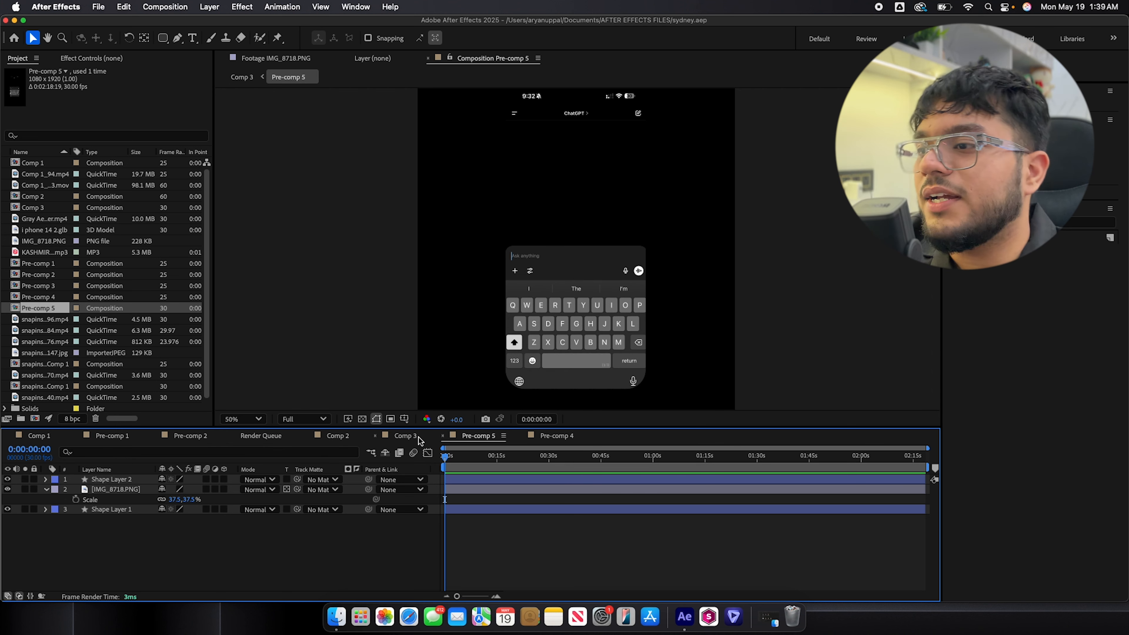
pyautogui.click(391, 434)
pyautogui.click(460, 481)
pyautogui.press('Delete')
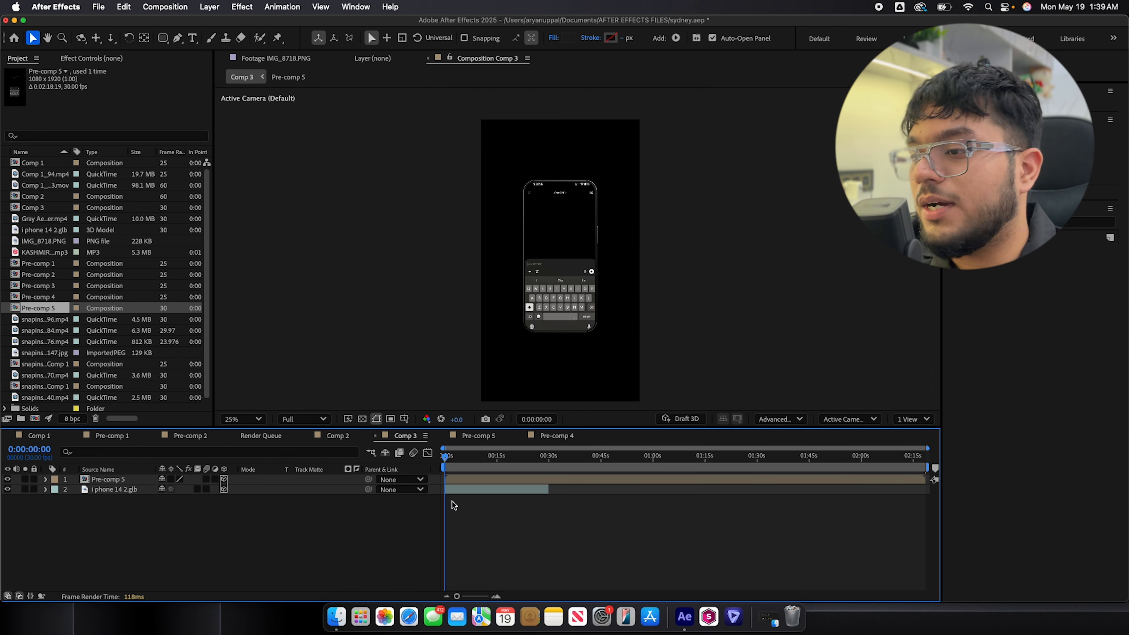
pyautogui.doubleClick(458, 480)
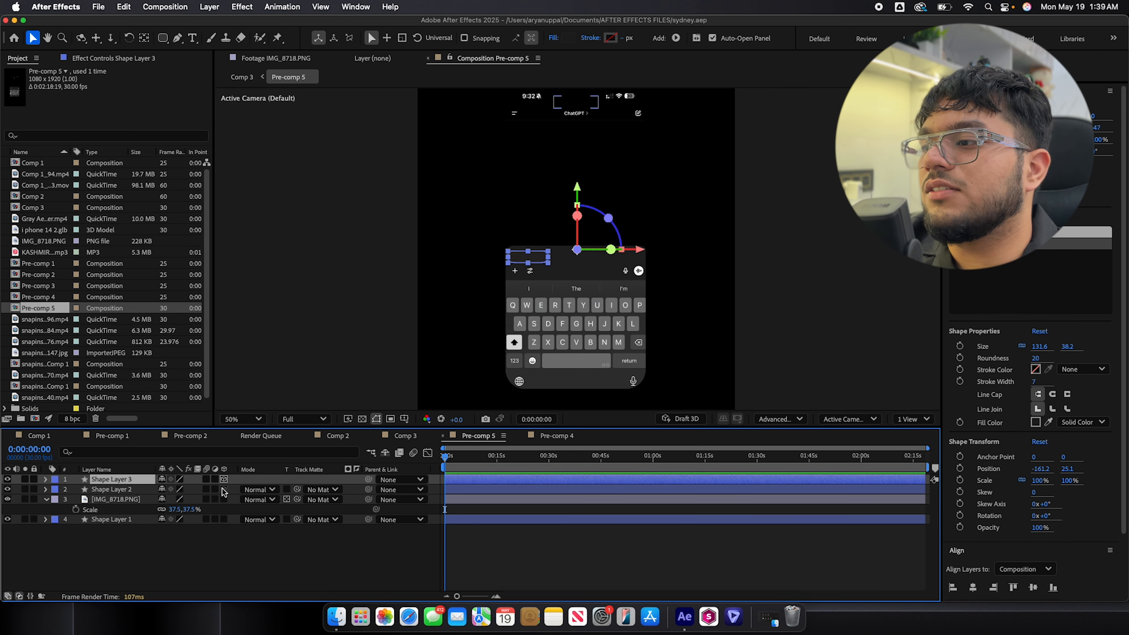
pyautogui.click(223, 479)
pyautogui.click(270, 573)
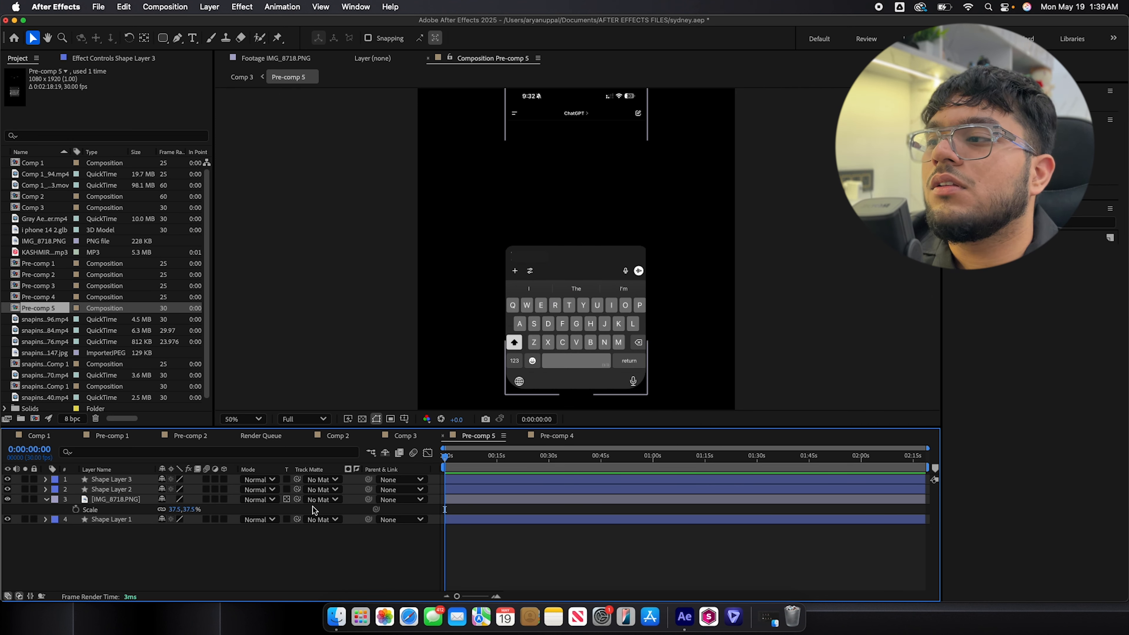
# Step: Set the placeholder cover shape's position to 530, 961 and save the project
pyautogui.click(126, 480)
pyautogui.press('p')
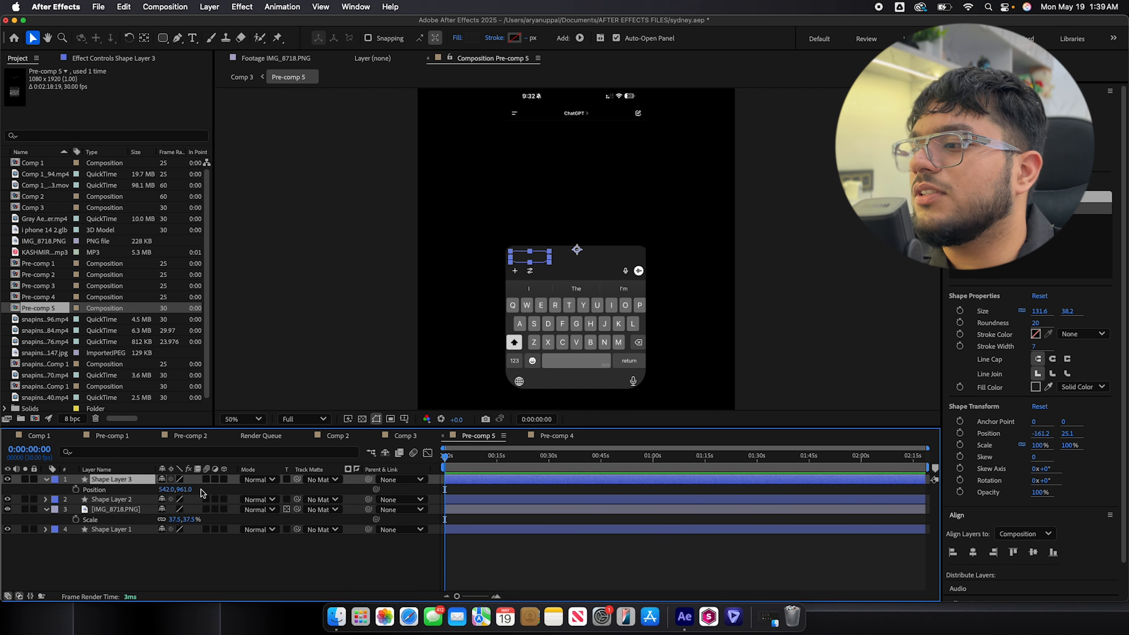
pyautogui.moveTo(164, 494); pyautogui.dragTo(156, 494)
pyautogui.click(183, 575)
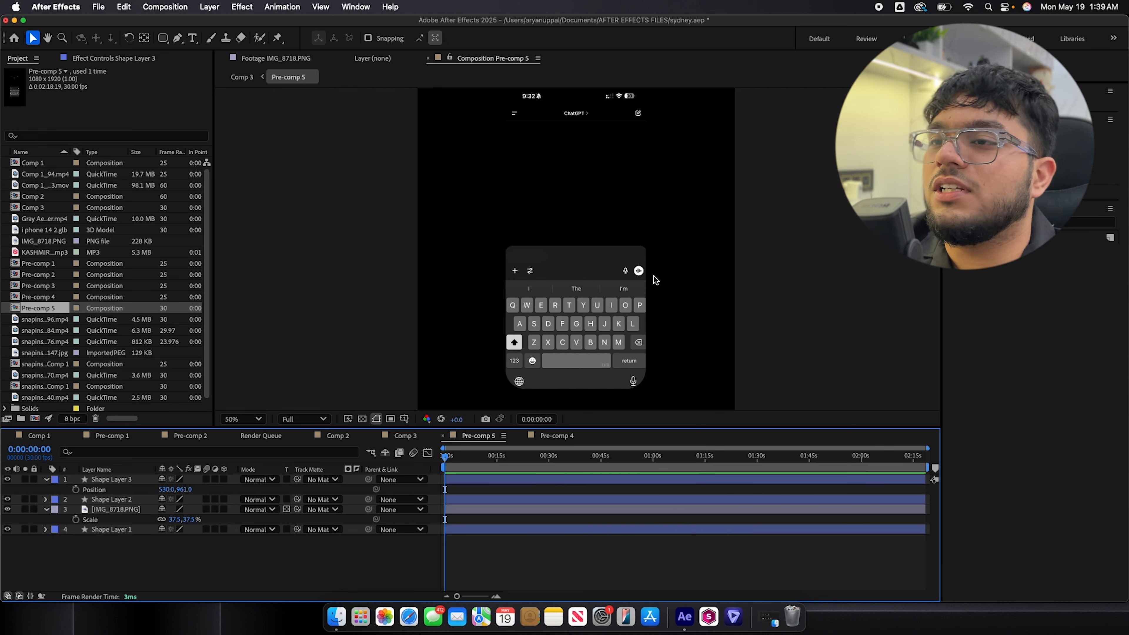
pyautogui.press('super+s')
pyautogui.scroll(5, 656, 298)
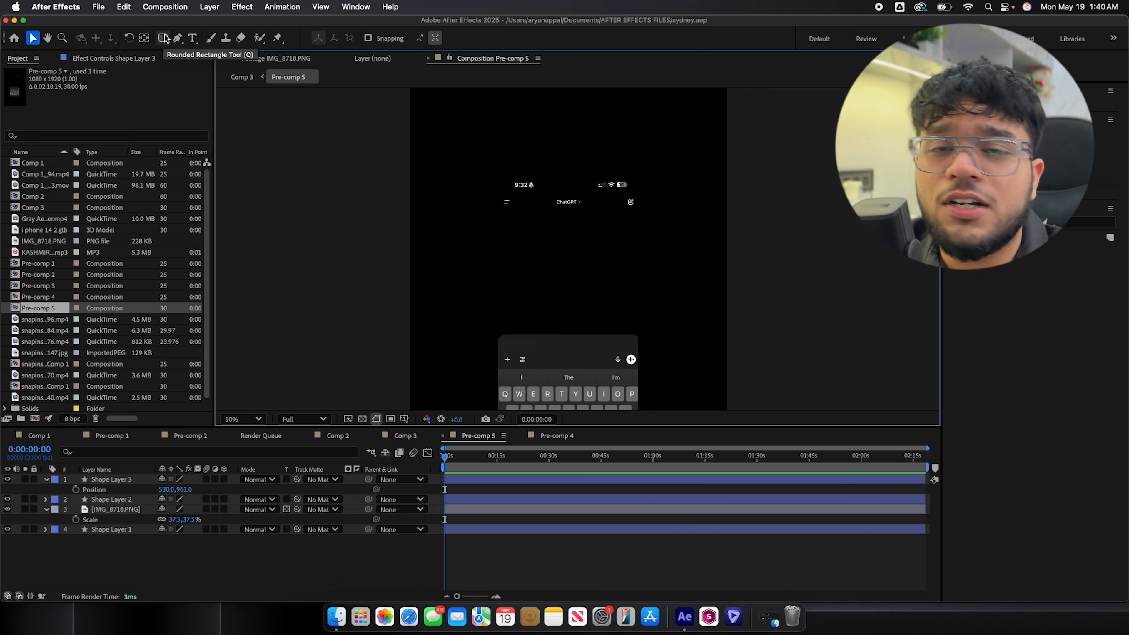
# Step: Draw a rounded rectangle message bubble about 230 × 95 px below the ChatGPT header, towards the phone screen's right edge
pyautogui.click(163, 39)
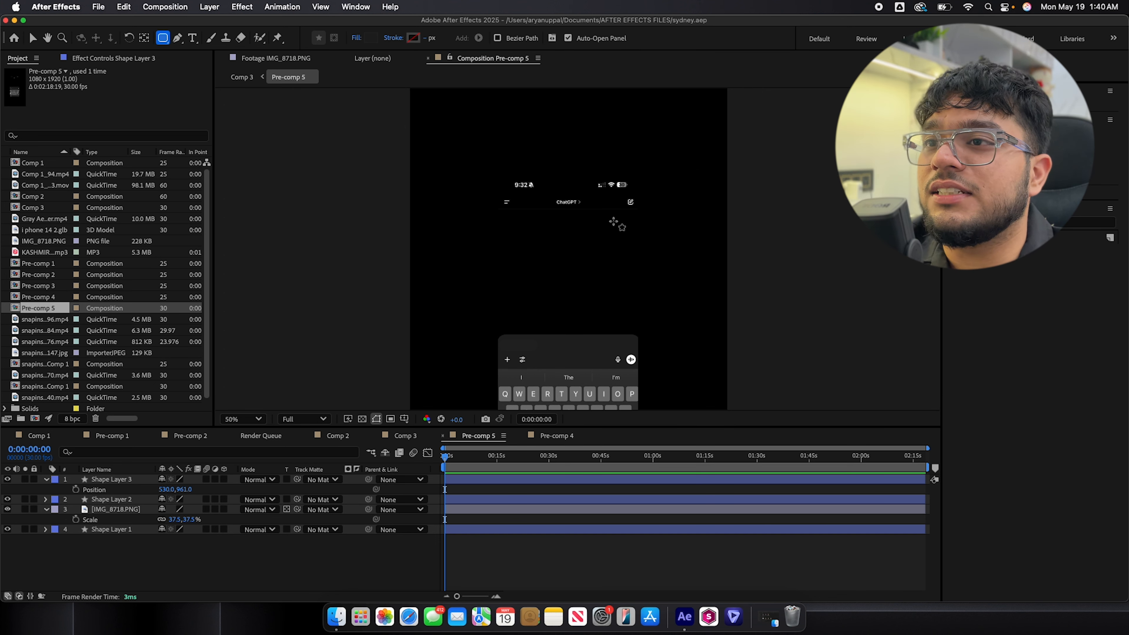
pyautogui.press('.')
pyautogui.moveTo(551, 189); pyautogui.dragTo(687, 245)
pyautogui.scroll(-1, 644, 259)
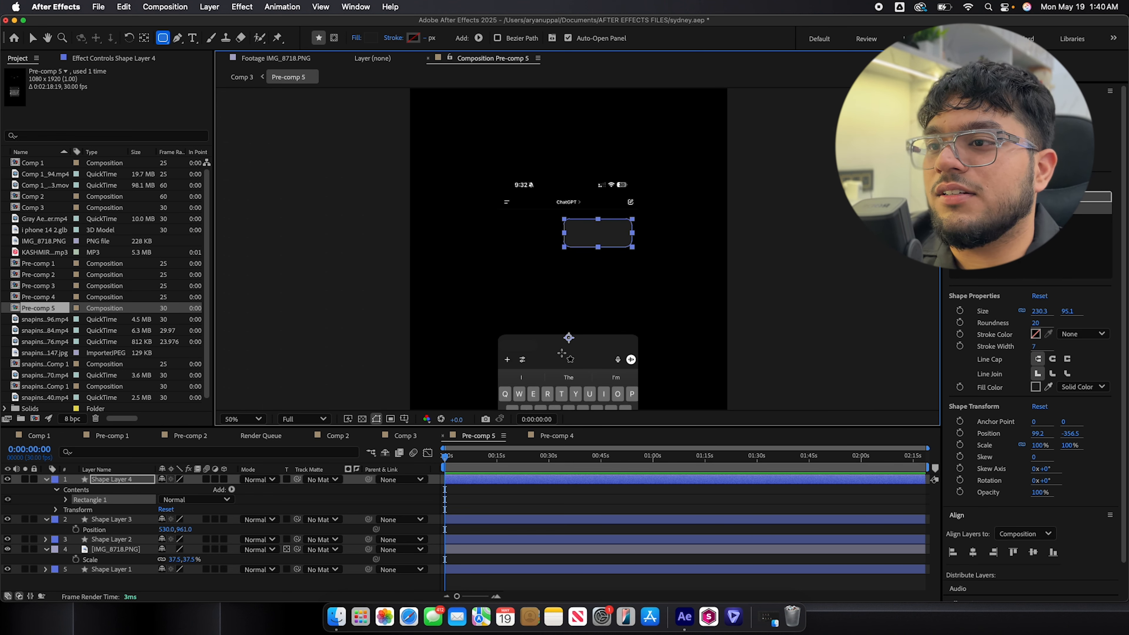
pyautogui.press('v')
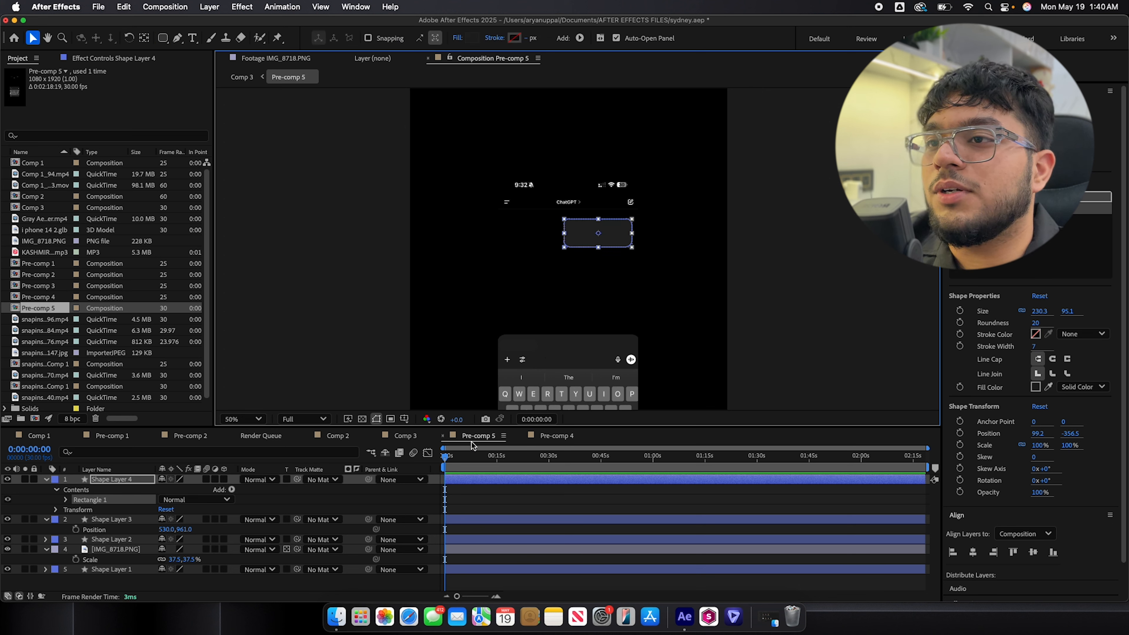
pyautogui.click(478, 489)
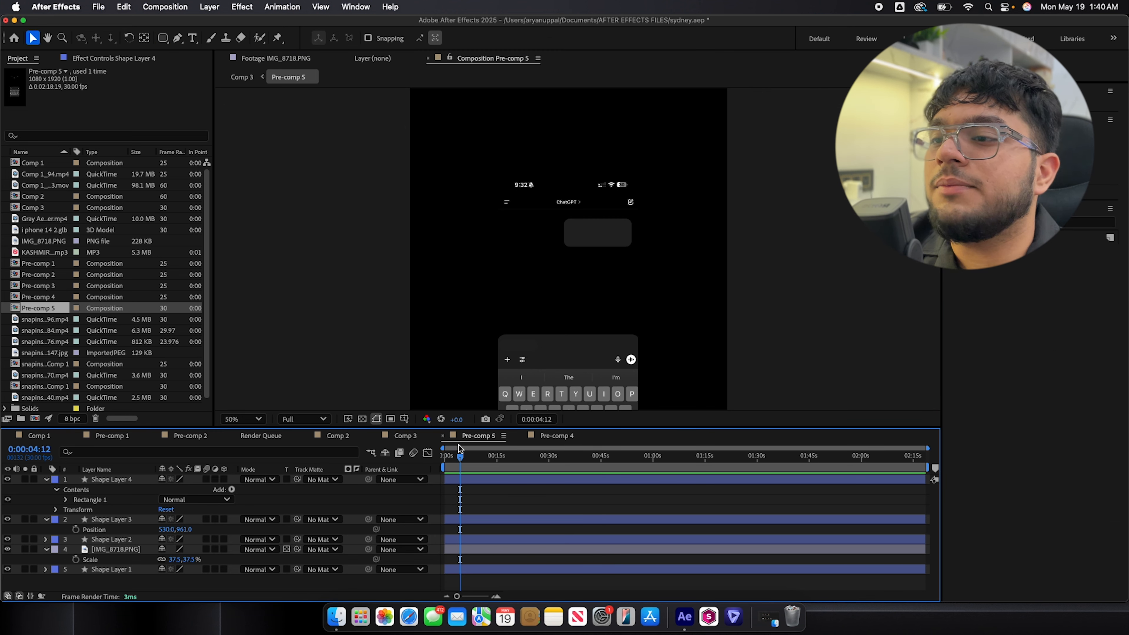
# Step: Add a two-line text layer over the message bubble reading "HEY CHAT GPT 2025" and "HOW ARE YOU?"
pyautogui.press('super+t')
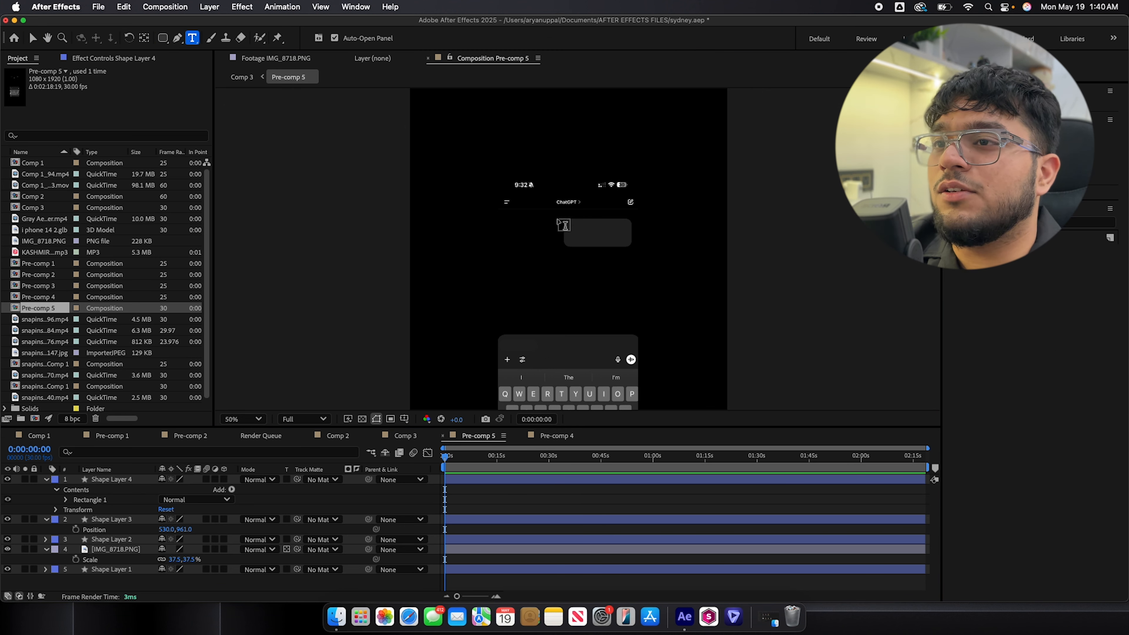
pyautogui.click(577, 236)
pyautogui.write('HEY CHAT')
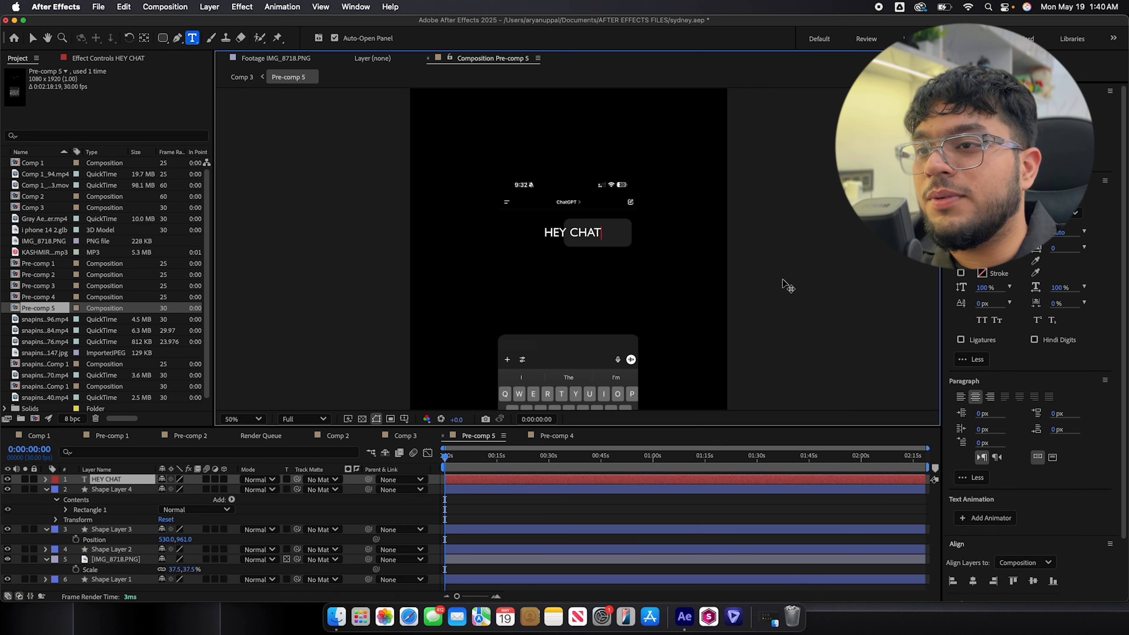
pyautogui.write(' GPT 2025')
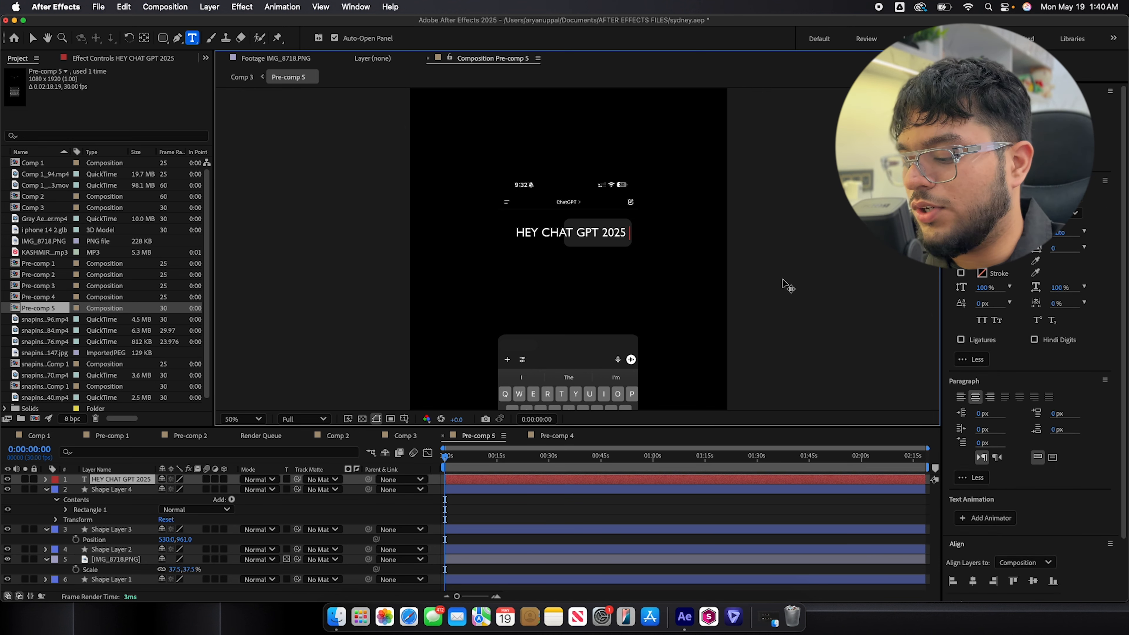
pyautogui.write(' HOW AR')
pyautogui.press('BackSpace')
pyautogui.press('BackSpace')
pyautogui.press('BackSpace')
pyautogui.press('BackSpace')
pyautogui.press('BackSpace')
pyautogui.press('BackSpace')
pyautogui.press('BackSpace')
pyautogui.write('HOW ARE ')
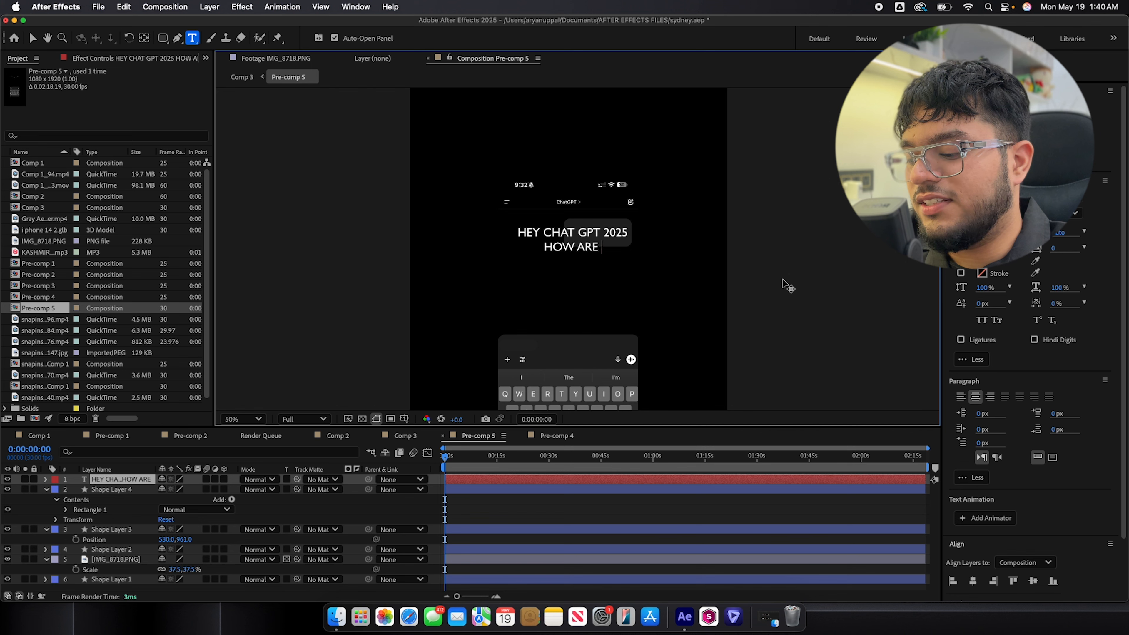
pyautogui.write('YOU?')
# Step: Set the whole message text in the SF Pro font with the Bold style
pyautogui.press('super+a')
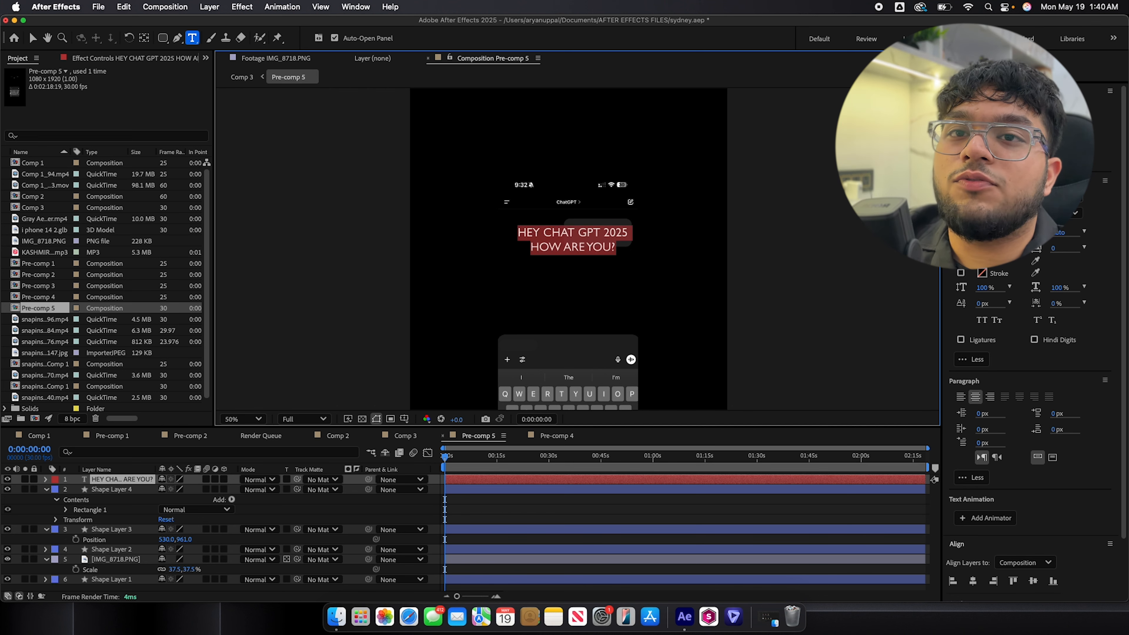
pyautogui.click(1077, 197)
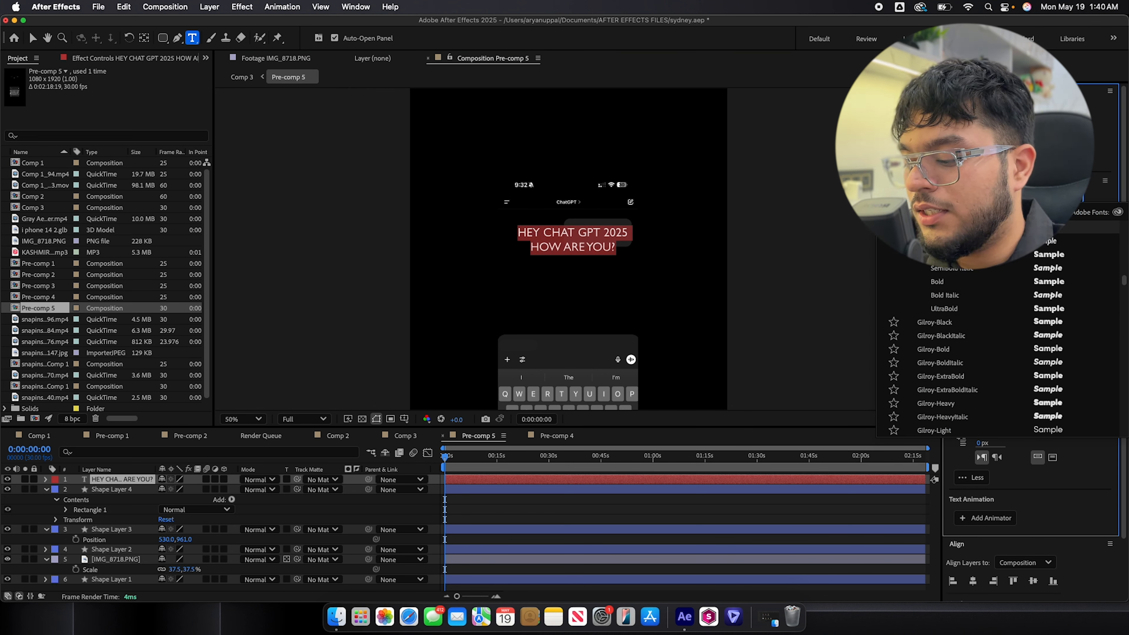
pyautogui.write('SF')
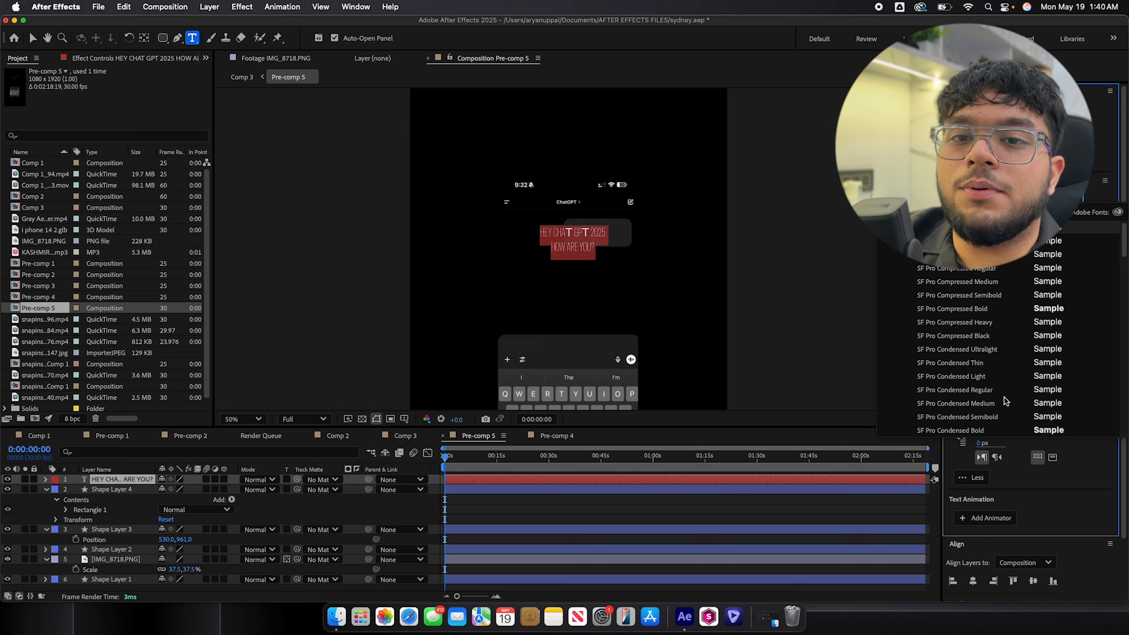
pyautogui.scroll(-1, 995, 431)
pyautogui.click(990, 420)
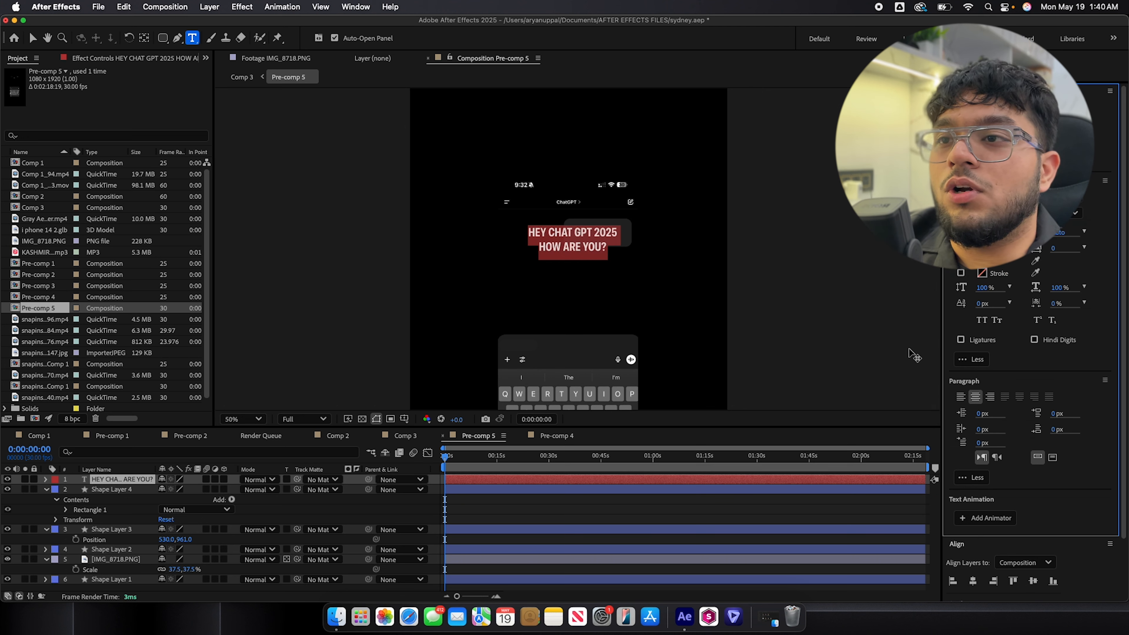
pyautogui.click(1077, 213)
pyautogui.scroll(-2, 1016, 486)
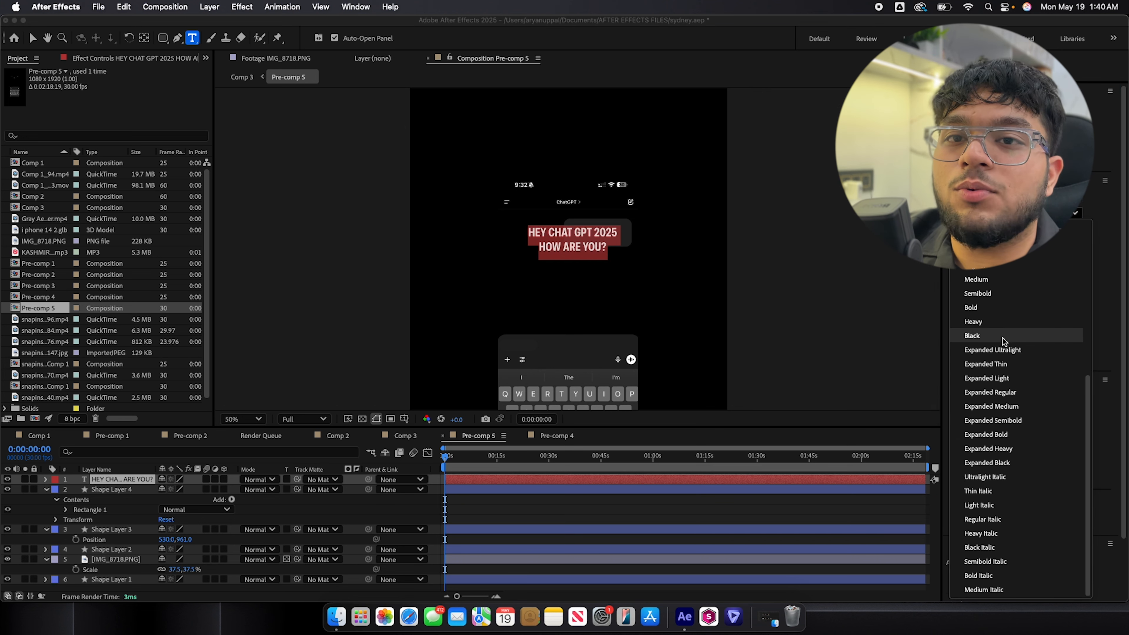
pyautogui.click(1004, 308)
# Step: Reduce the message text's font size and place the text centred inside the rounded message bubble
pyautogui.moveTo(984, 233); pyautogui.dragTo(900, 240)
pyautogui.press('Escape')
pyautogui.press('v')
pyautogui.moveTo(589, 242); pyautogui.dragTo(614, 237)
pyautogui.click(572, 258)
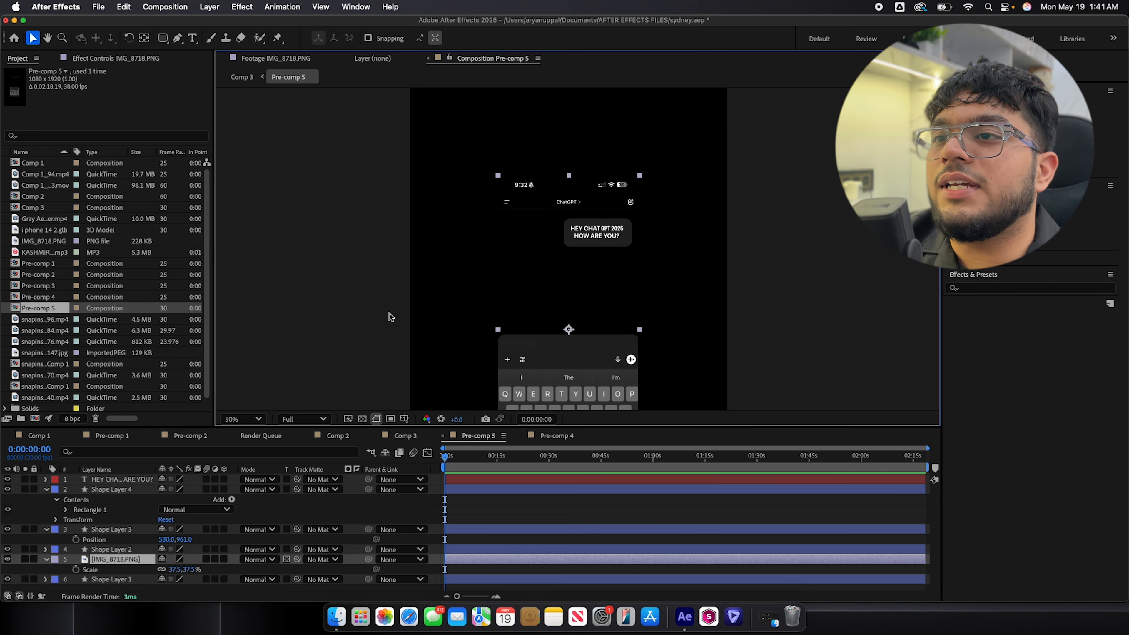
# Step: Pre-compose the message text and its bubble layer into a new composition named "text"
pyautogui.click(499, 479)
pyautogui.keyDown('shift'); pyautogui.click(492, 491); pyautogui.keyUp('shift')
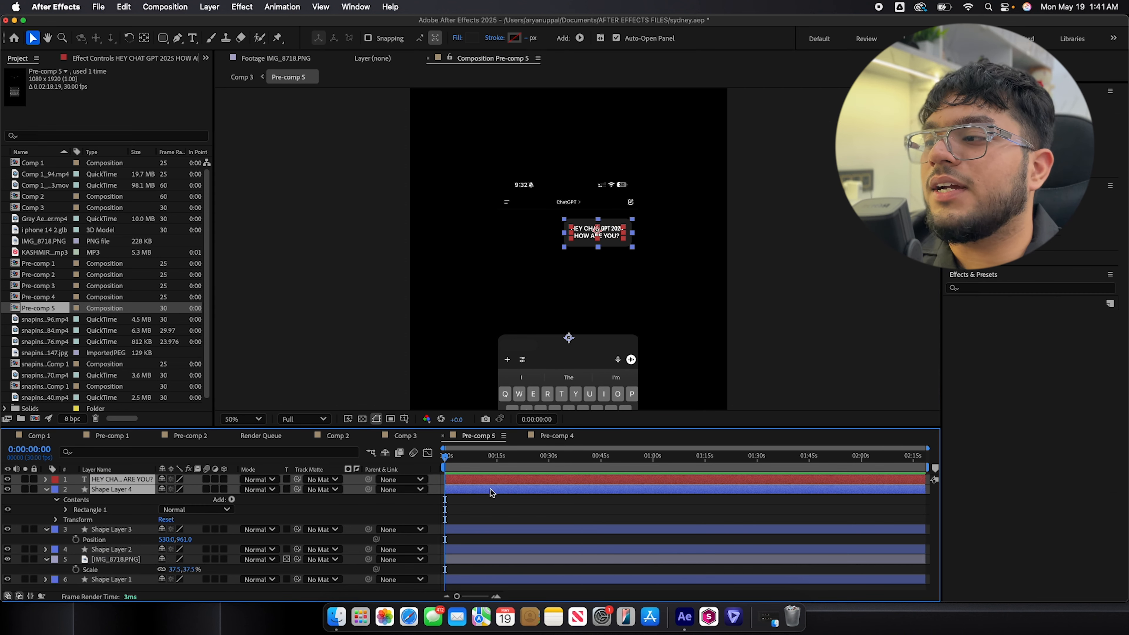
pyautogui.press('super+shift+c')
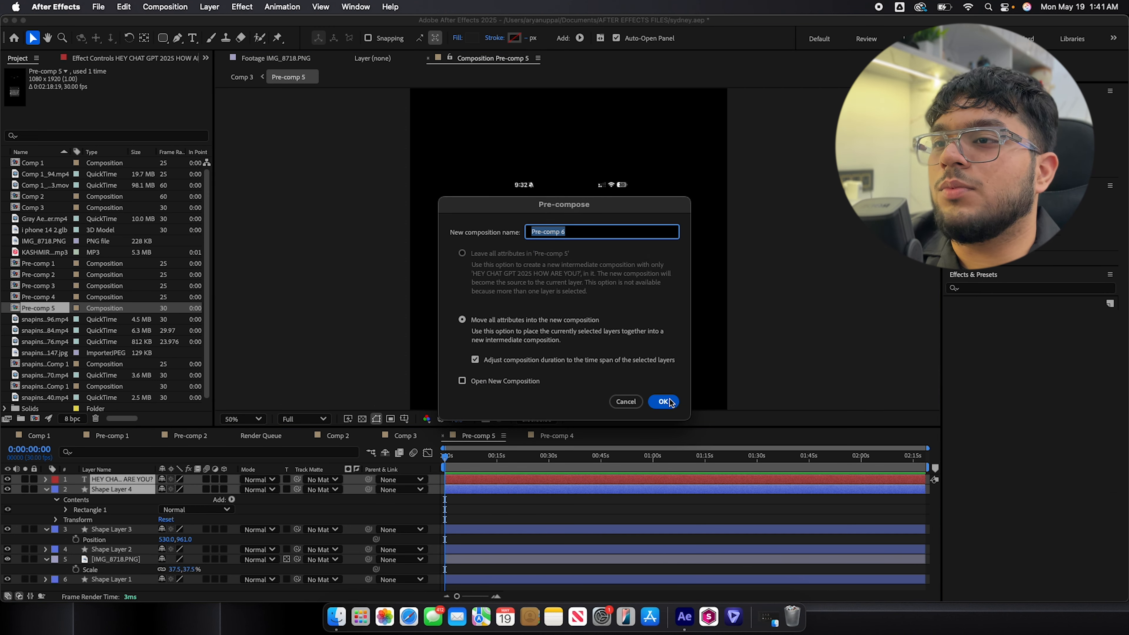
pyautogui.write('text')
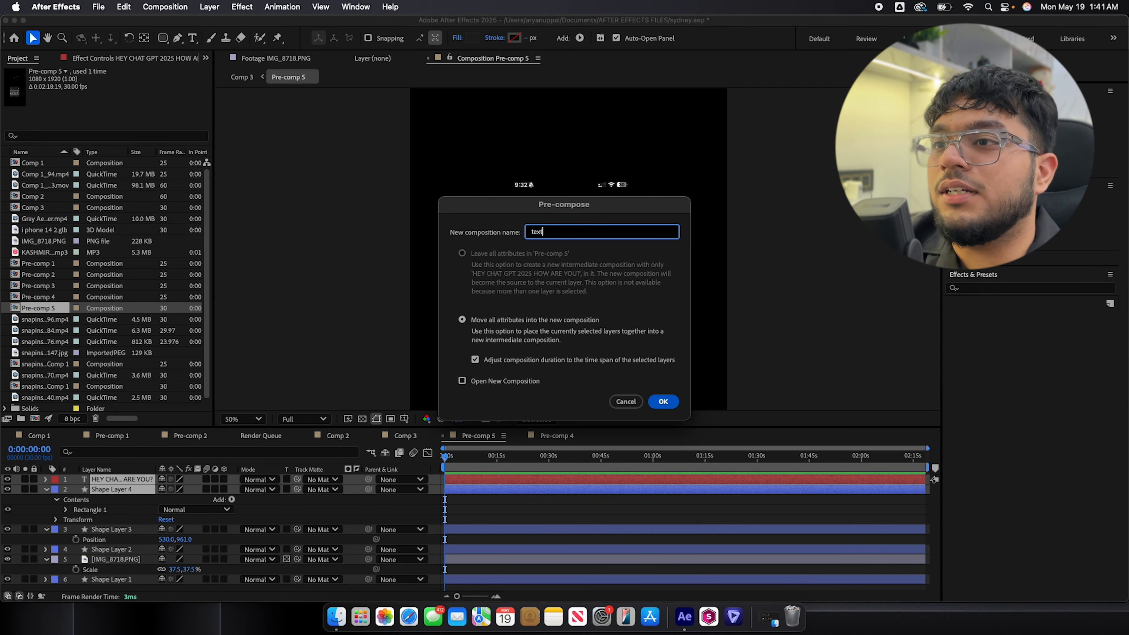
pyautogui.press('Return')
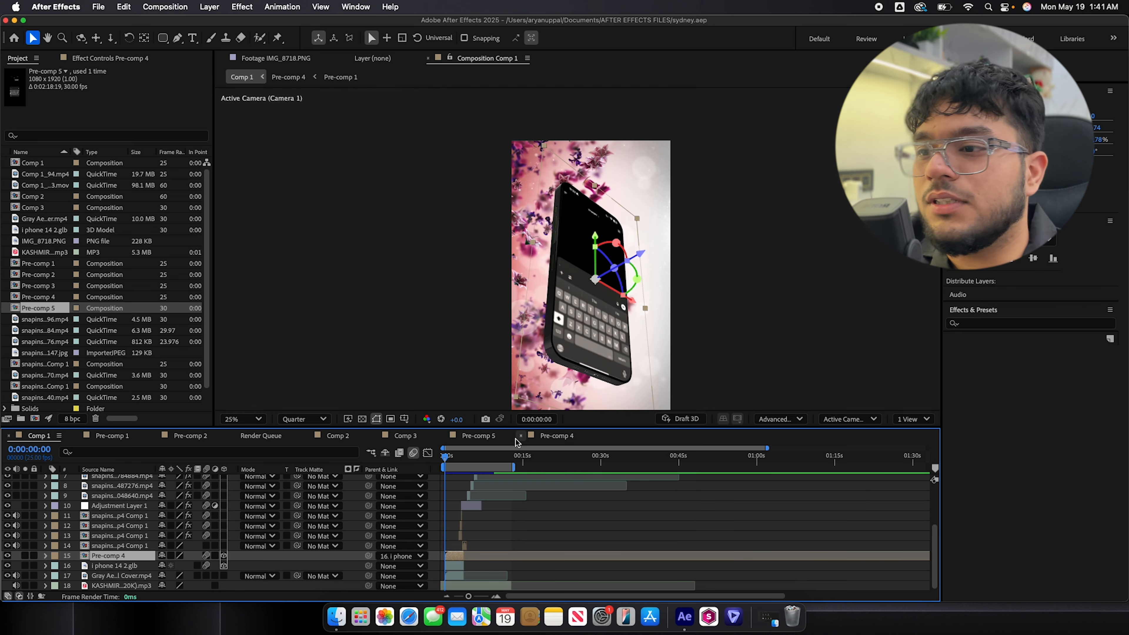
# Step: Preview the finished phone animation in Comp 1 as a reference, and return to Pre-comp 5
pyautogui.press('space')
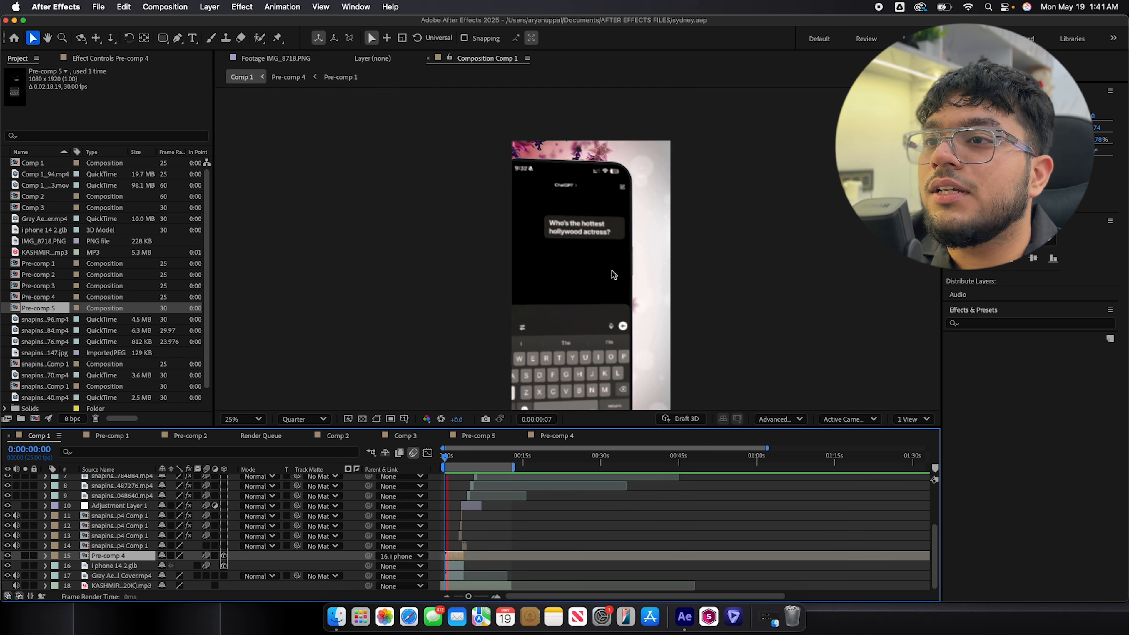
pyautogui.click(500, 438)
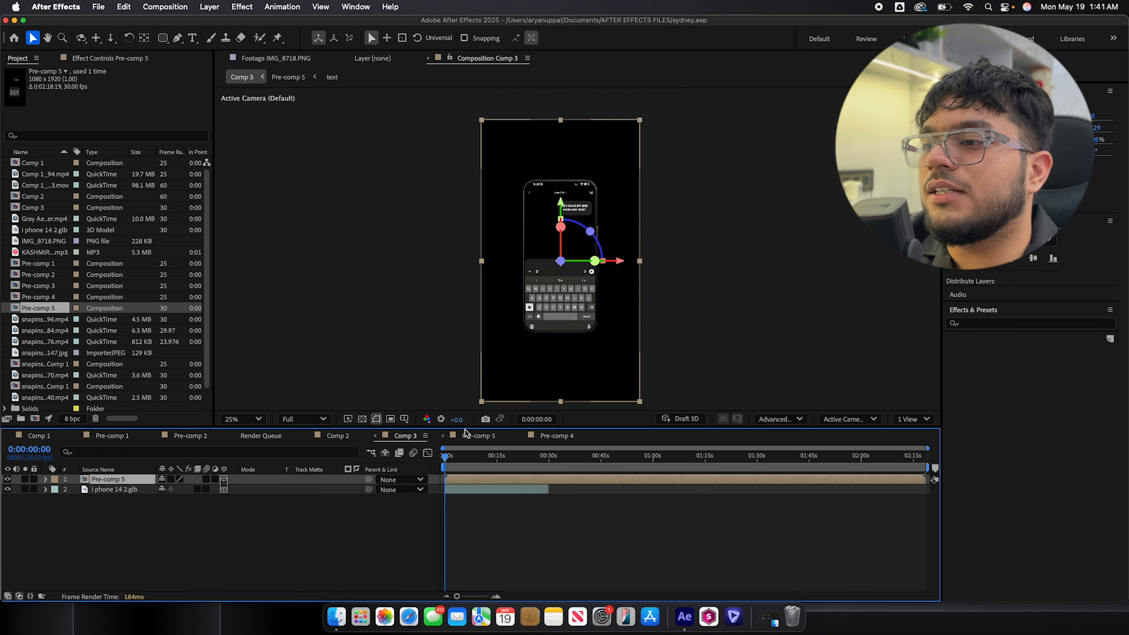
pyautogui.click(472, 436)
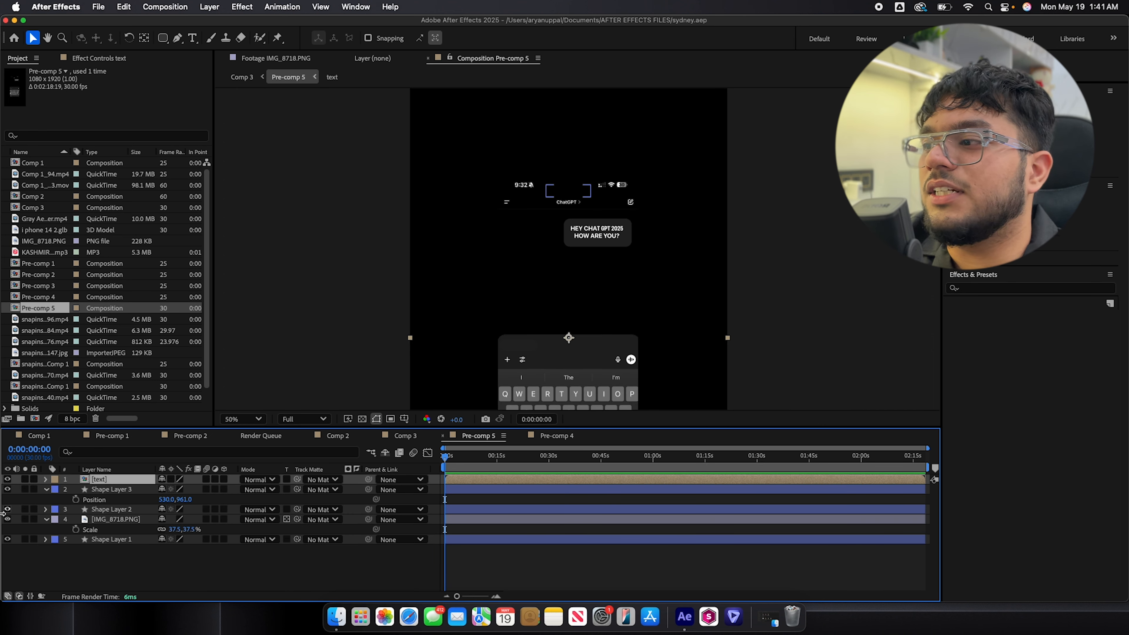
# Step: Add an opacity keyframe to the "text" pre-comp layer at the start of the timeline
pyautogui.press('p')
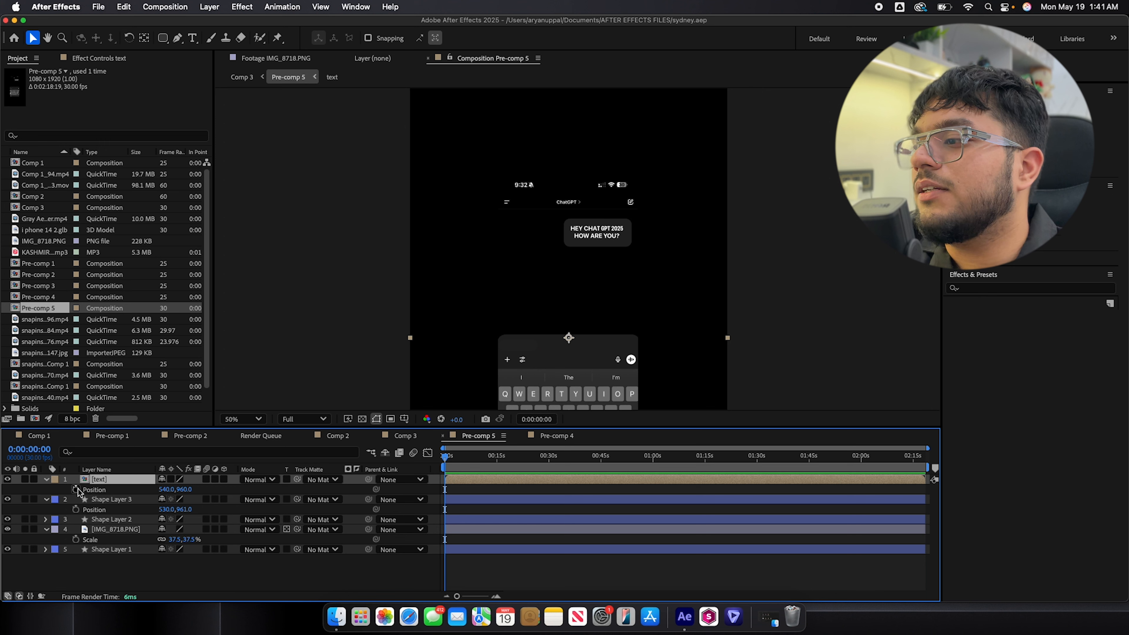
pyautogui.hotkey('alt', 'shift', 't')
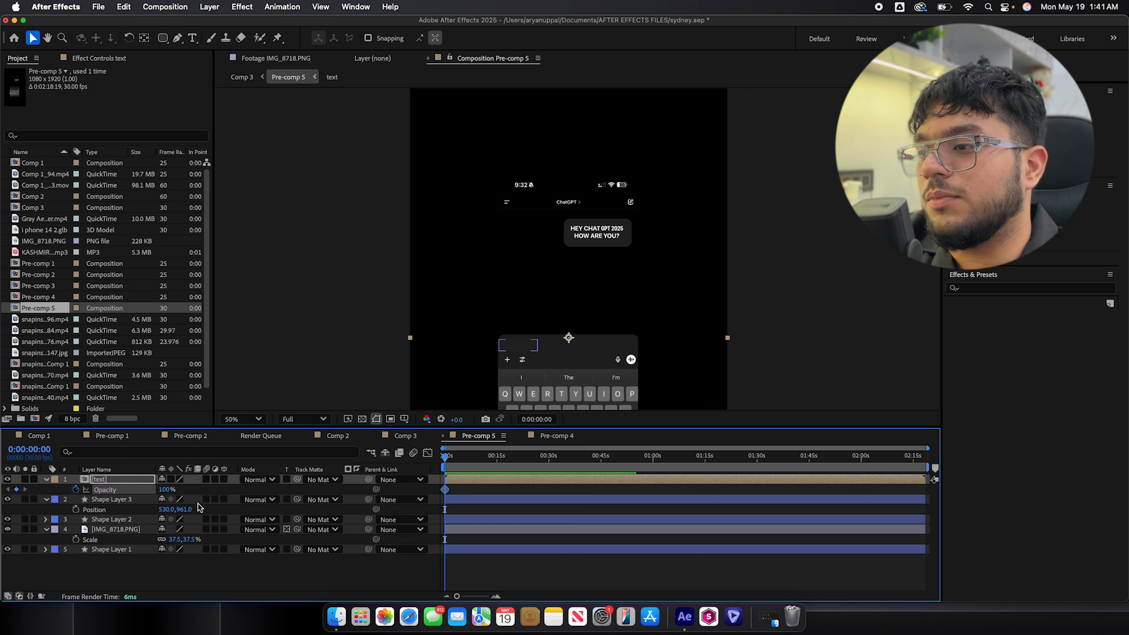
# Step: Add a position keyframe to the "text" layer, delay both keyframes, and set the start values to Y position 1335 and opacity 1%
pyautogui.hotkey('shift', 'p')
pyautogui.moveTo(454, 486)
pyautogui.mouseDown()
pyautogui.moveTo(430, 507)
pyautogui.moveTo(459, 493)
pyautogui.mouseUp()
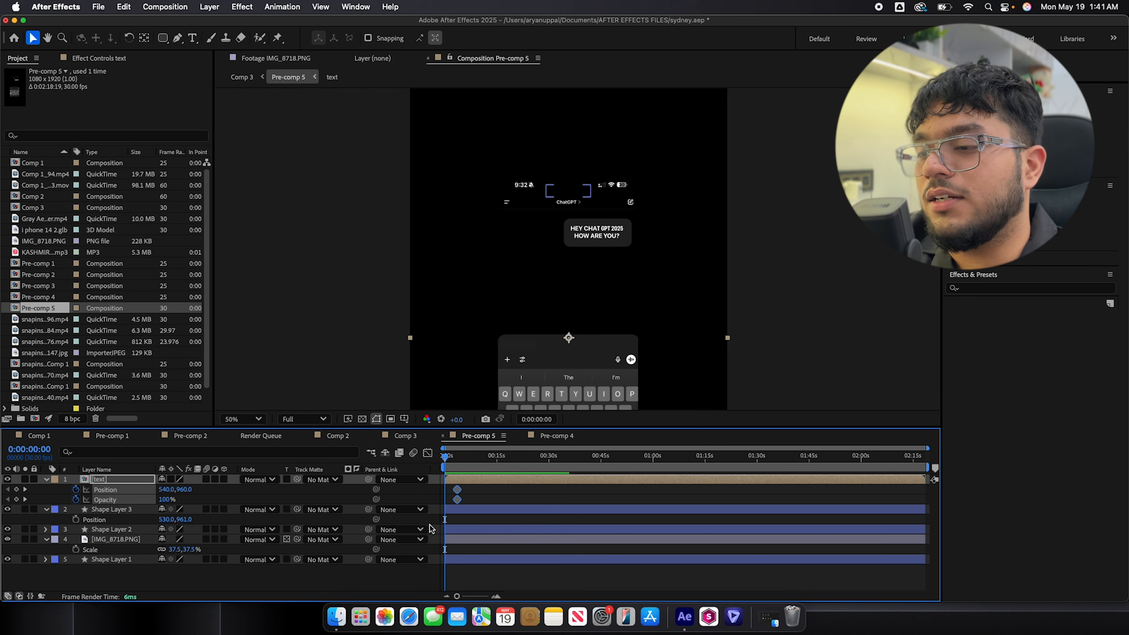
pyautogui.moveTo(185, 490); pyautogui.dragTo(418, 481)
pyautogui.moveTo(169, 500); pyautogui.dragTo(15, 500)
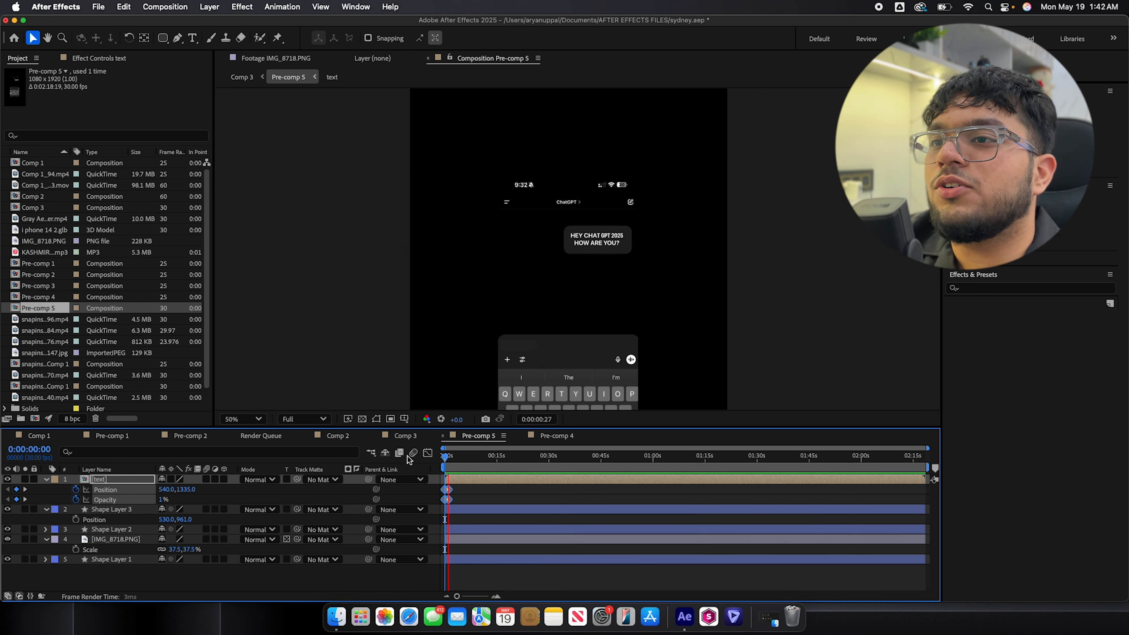
# Step: Apply Easy Ease to the "text" layer's position and opacity keyframes and shape the speed graph with an early peak and long slow-down
pyautogui.press('=')
pyautogui.press('=')
pyautogui.press('=')
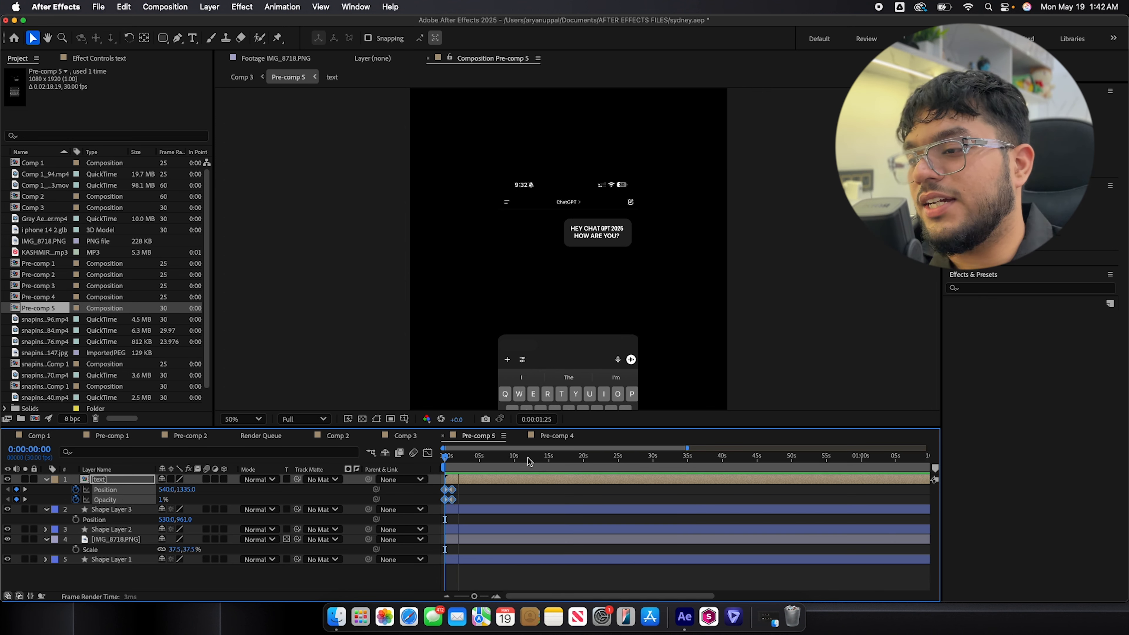
pyautogui.press('space')
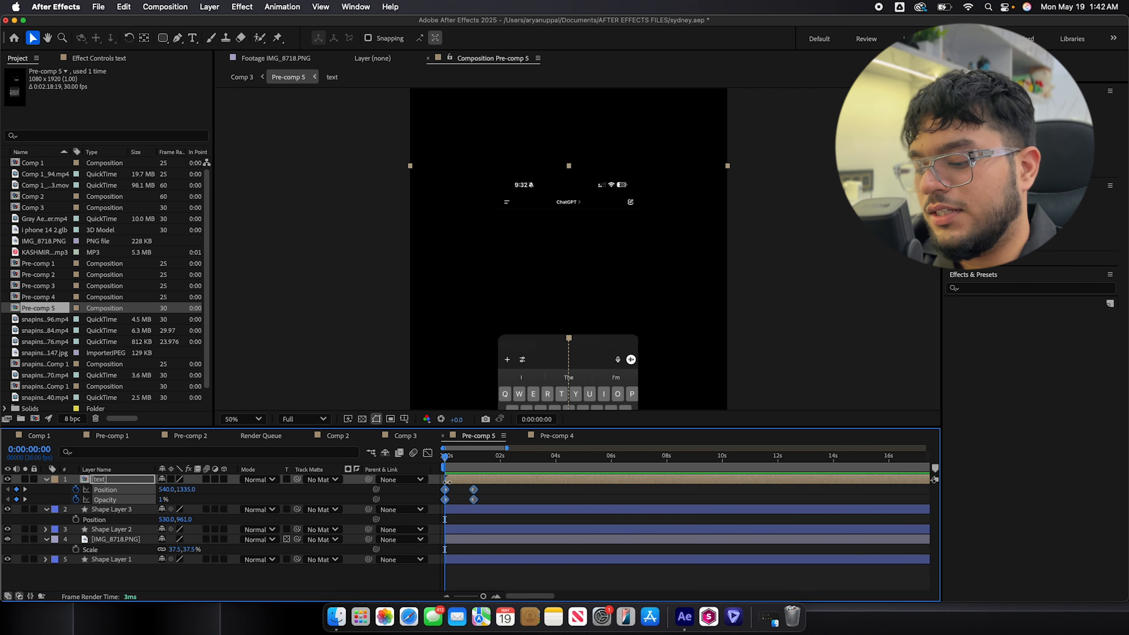
pyautogui.press('F9')
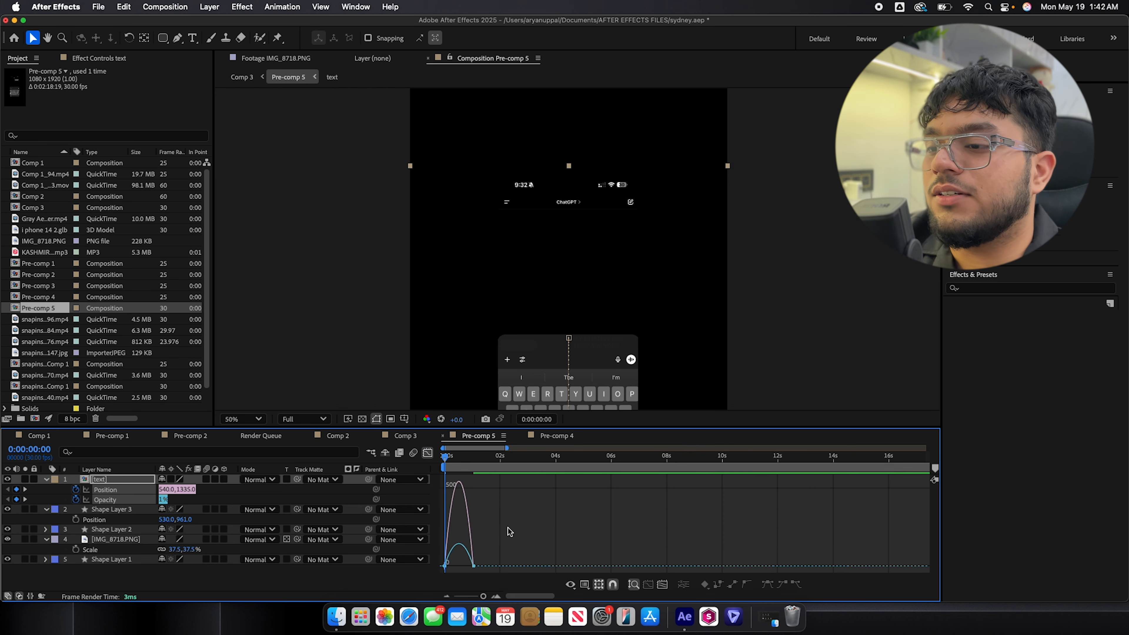
pyautogui.moveTo(503, 542); pyautogui.dragTo(462, 563)
# Step: Preview the eased message bubble animation, leave the graph editor and save the project
pyautogui.press('space')
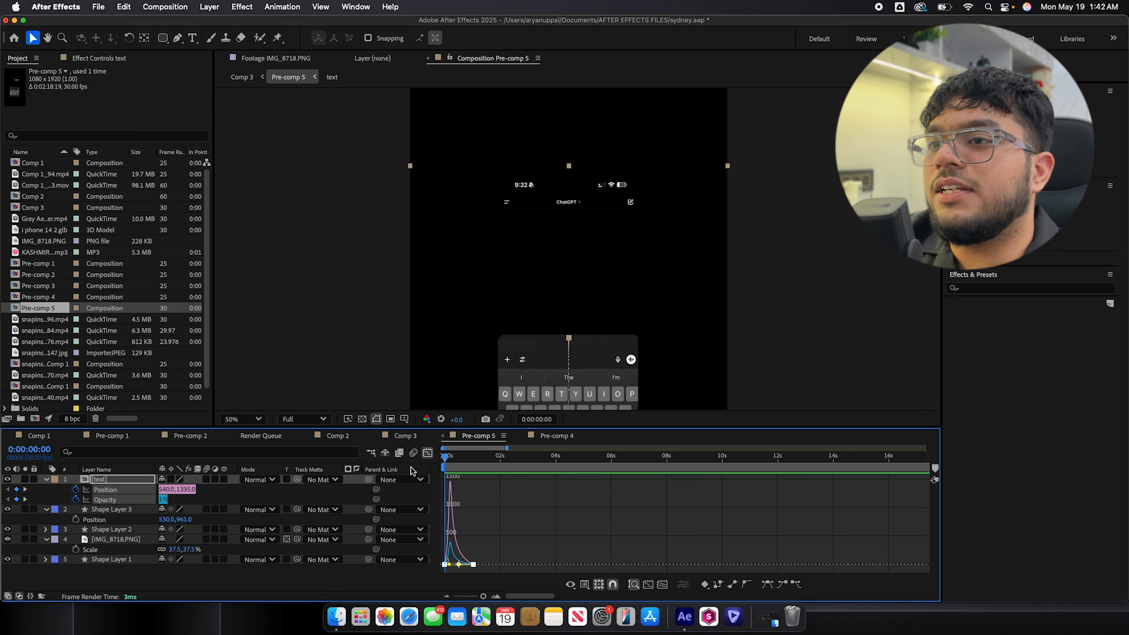
pyautogui.press('space')
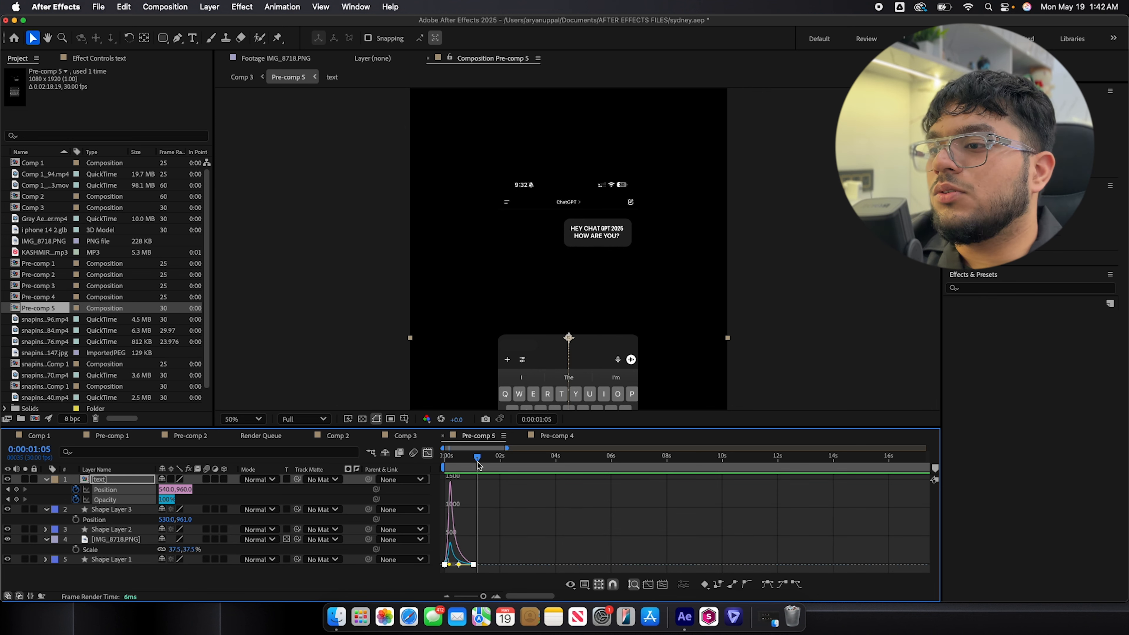
pyautogui.press('super+s')
pyautogui.press('space')
pyautogui.click(427, 452)
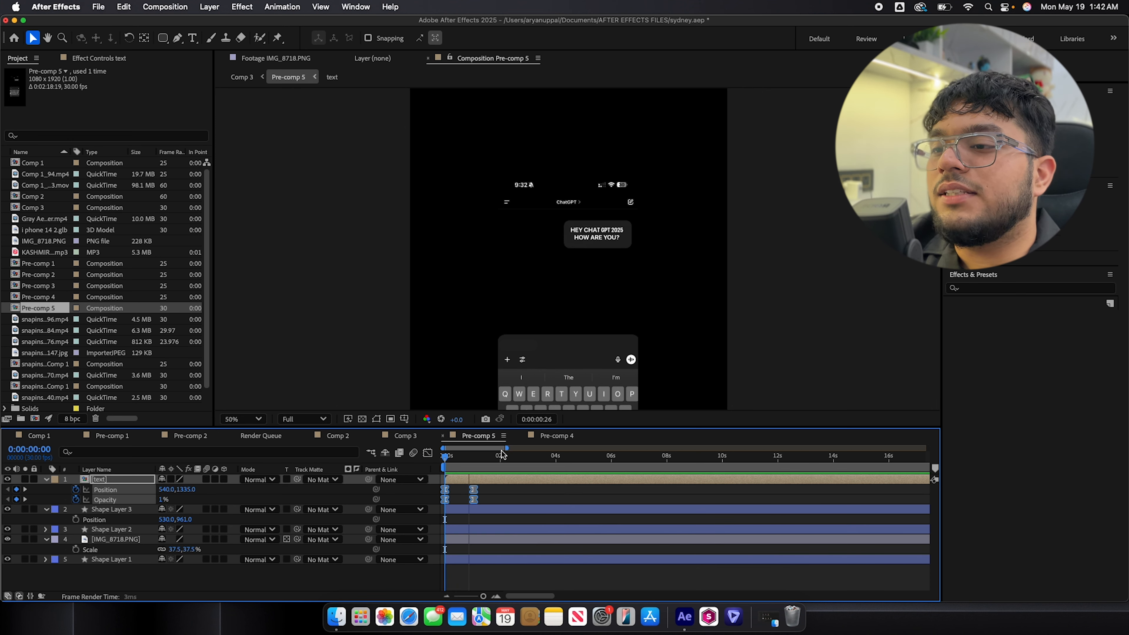
pyautogui.moveTo(488, 460)
pyautogui.mouseDown()
pyautogui.moveTo(448, 460)
pyautogui.moveTo(469, 460)
pyautogui.mouseUp()
pyautogui.click(511, 498)
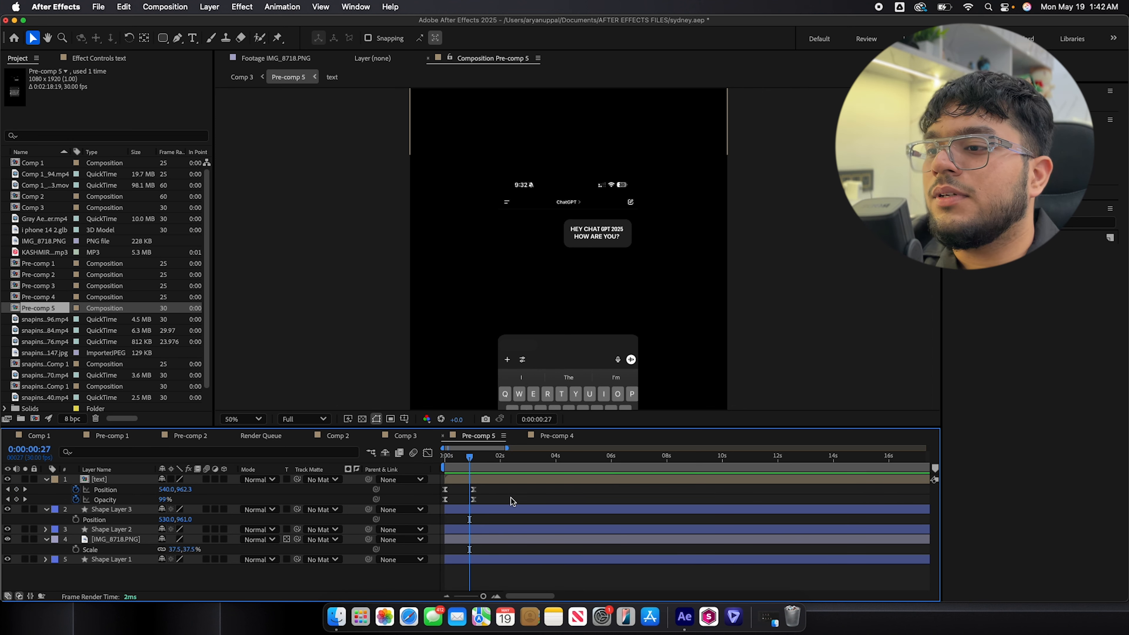
pyautogui.press('space')
pyautogui.press('space')
pyautogui.press('super+s')
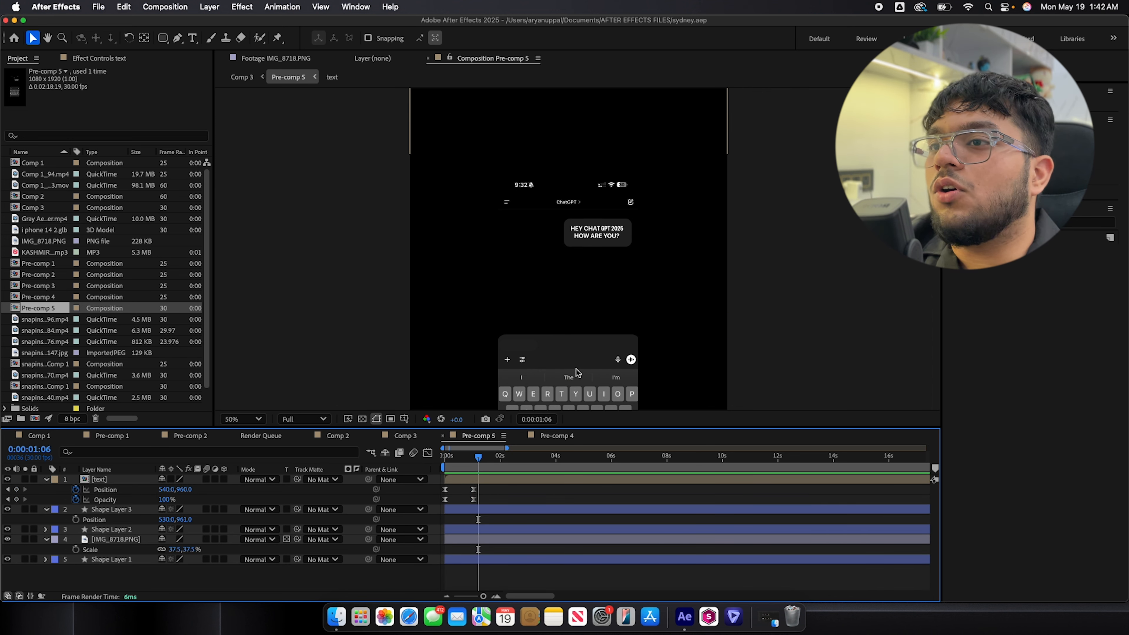
# Step: Duplicate the "text" layer, start the copy at 0:00:01:06, and move its bubble below and left of the first
pyautogui.click(484, 480)
pyautogui.press('super+d')
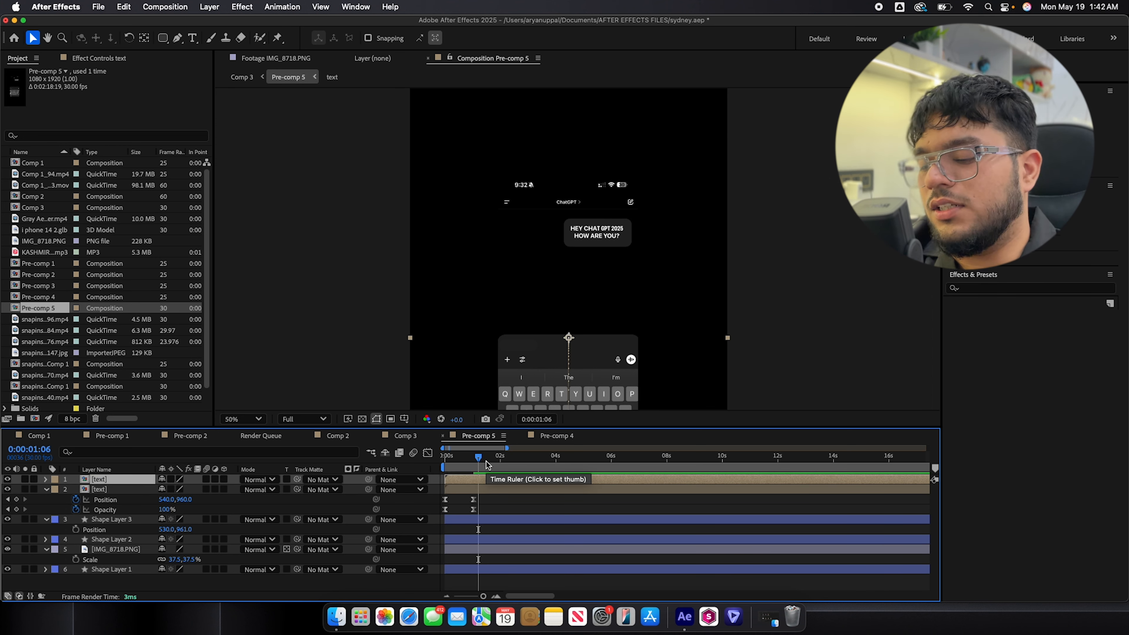
pyautogui.press('[')
pyautogui.moveTo(614, 236); pyautogui.dragTo(555, 272)
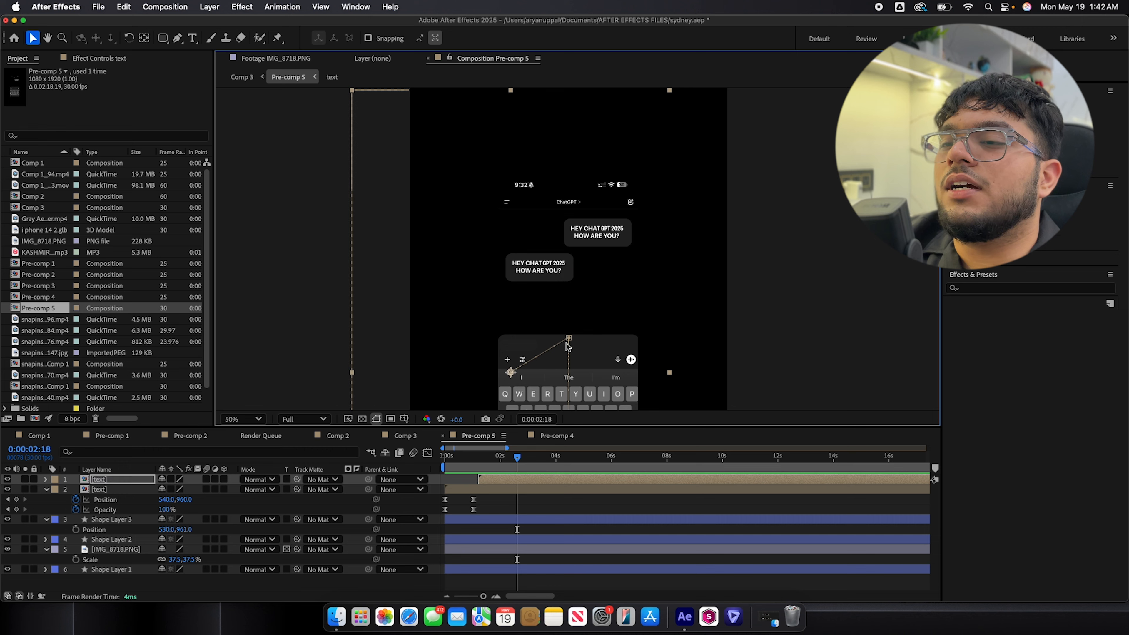
# Step: Replace the wording inside the "text" composition with "I AM FINE HOW ARE YOU" and save the project
pyautogui.doubleClick(522, 479)
pyautogui.doubleClick(522, 481)
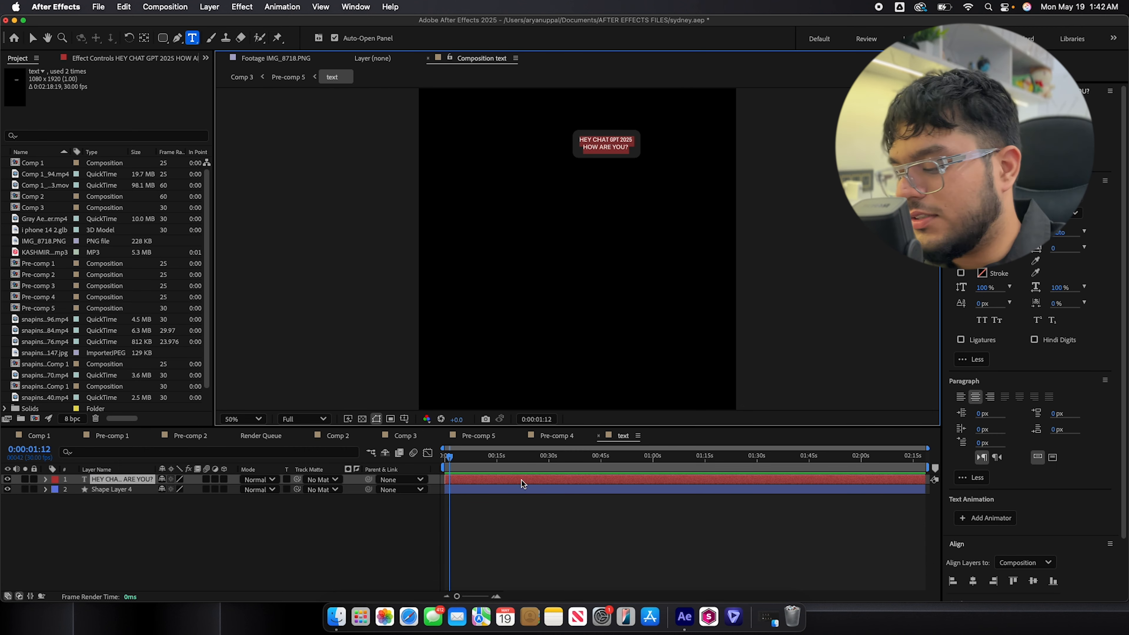
pyautogui.press('BackSpace')
pyautogui.write('I AM FINE')
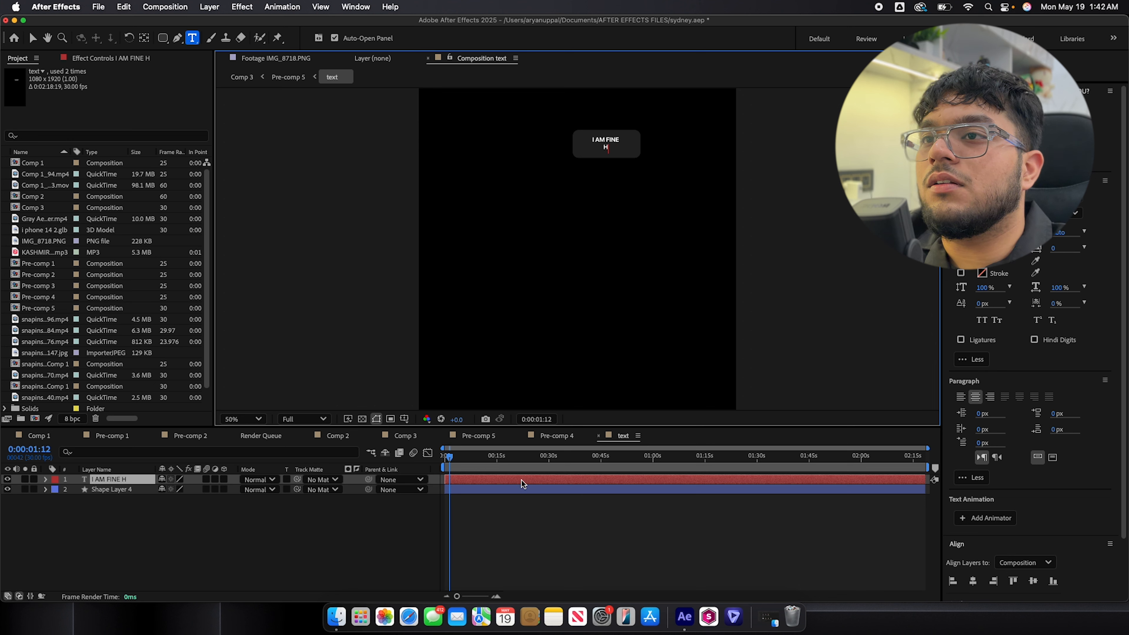
pyautogui.write(' HOW ARE YOU')
pyautogui.click(522, 481)
pyautogui.press('super+s')
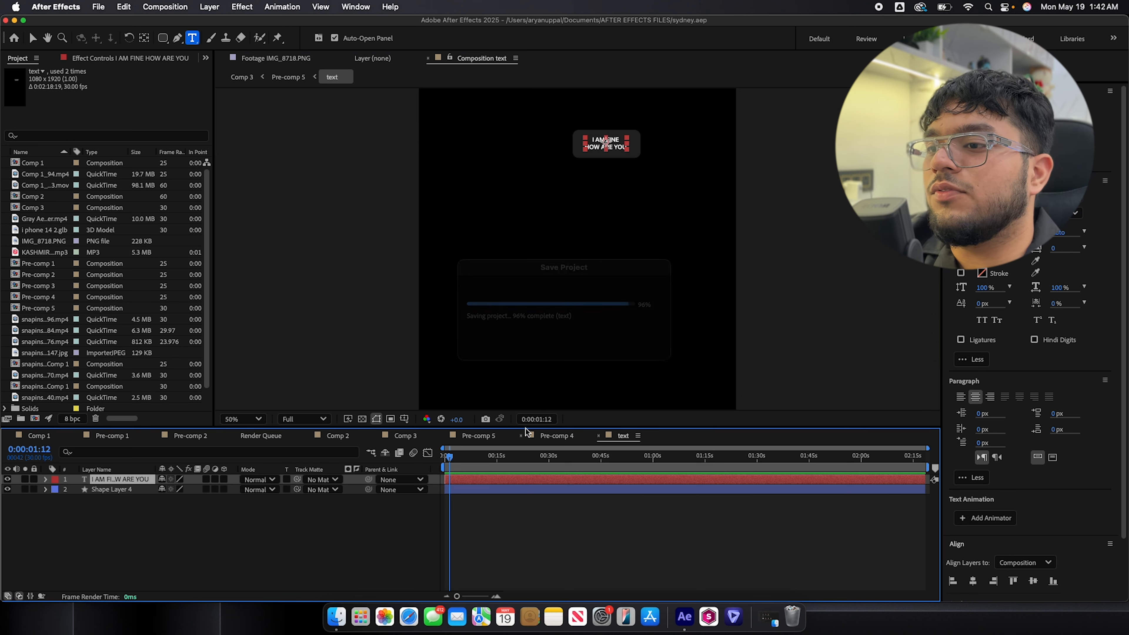
# Step: Close the Pre-comp 4 timeline and preview both message bubbles in Pre-comp 5
pyautogui.click(556, 432)
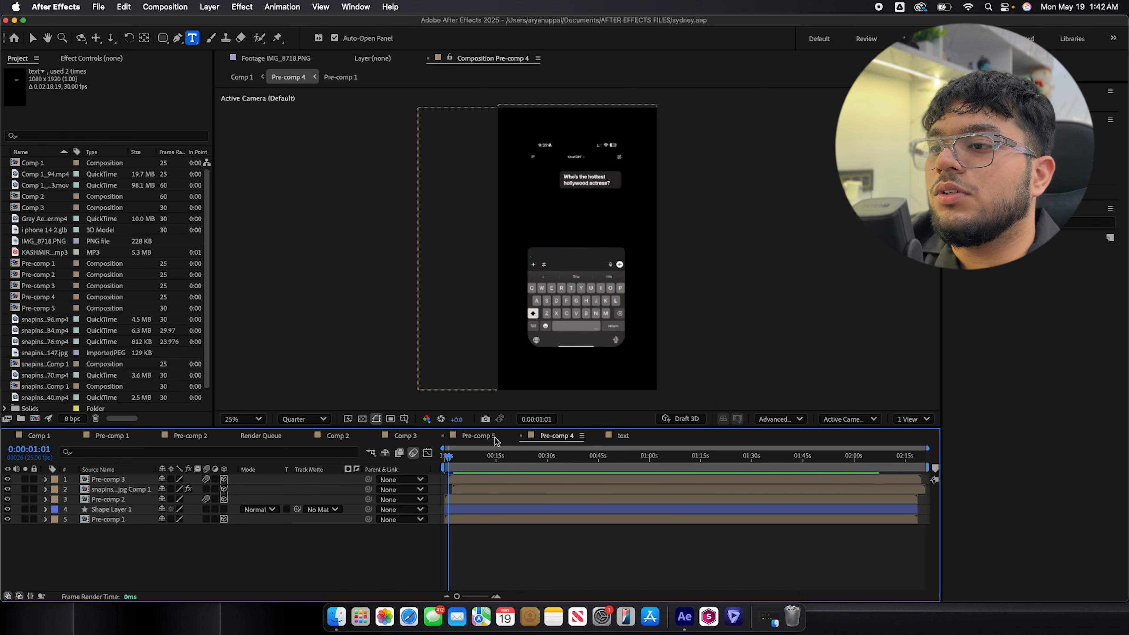
pyautogui.click(478, 436)
pyautogui.press('capslock')
pyautogui.click(522, 436)
pyautogui.press('space')
pyautogui.press('space')
pyautogui.press('space')
# Step: Delete the duplicate bubble's extra position keyframe and shift its remaining motion path to end at about 352, 1076, below the first bubble
pyautogui.press('u')
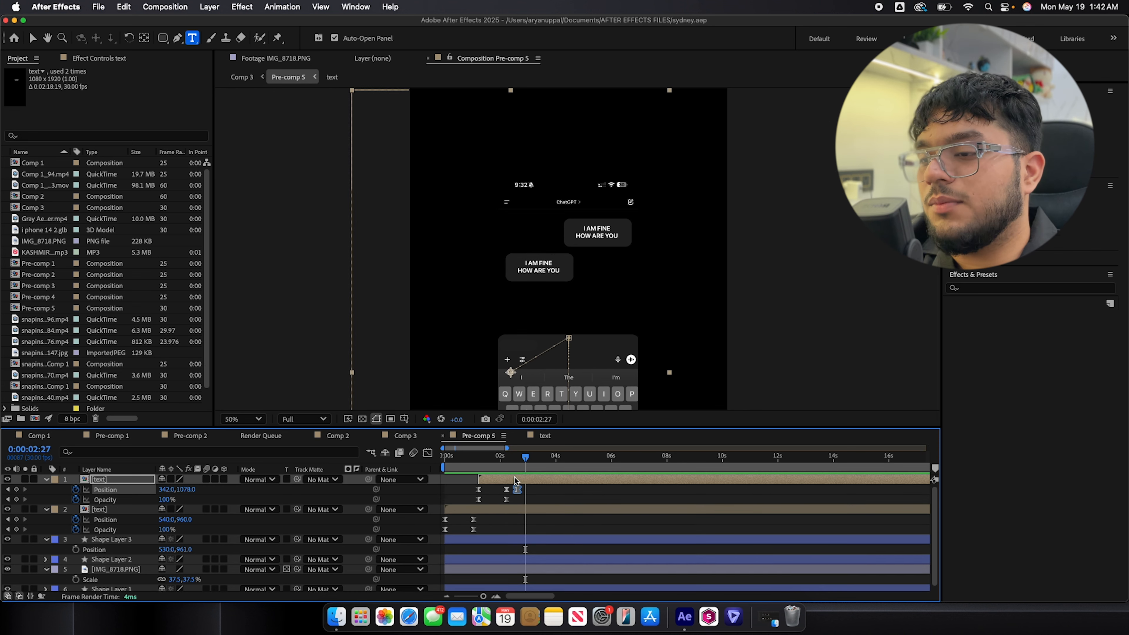
pyautogui.press('Delete')
pyautogui.moveTo(518, 463); pyautogui.dragTo(450, 467)
pyautogui.click(25, 489)
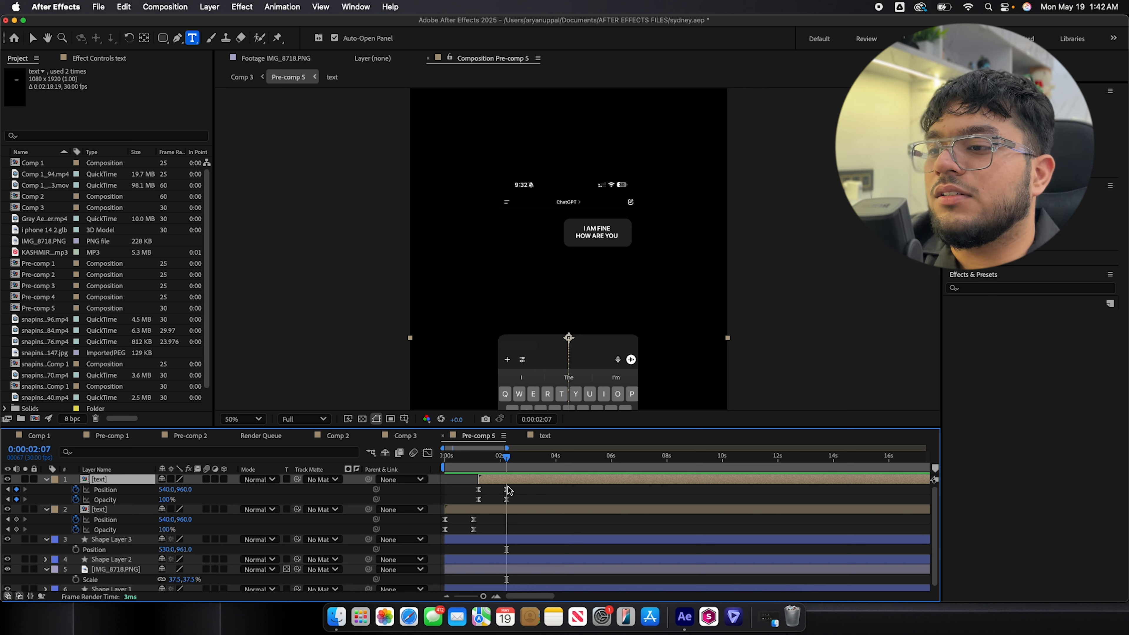
pyautogui.moveTo(522, 486); pyautogui.dragTo(457, 513)
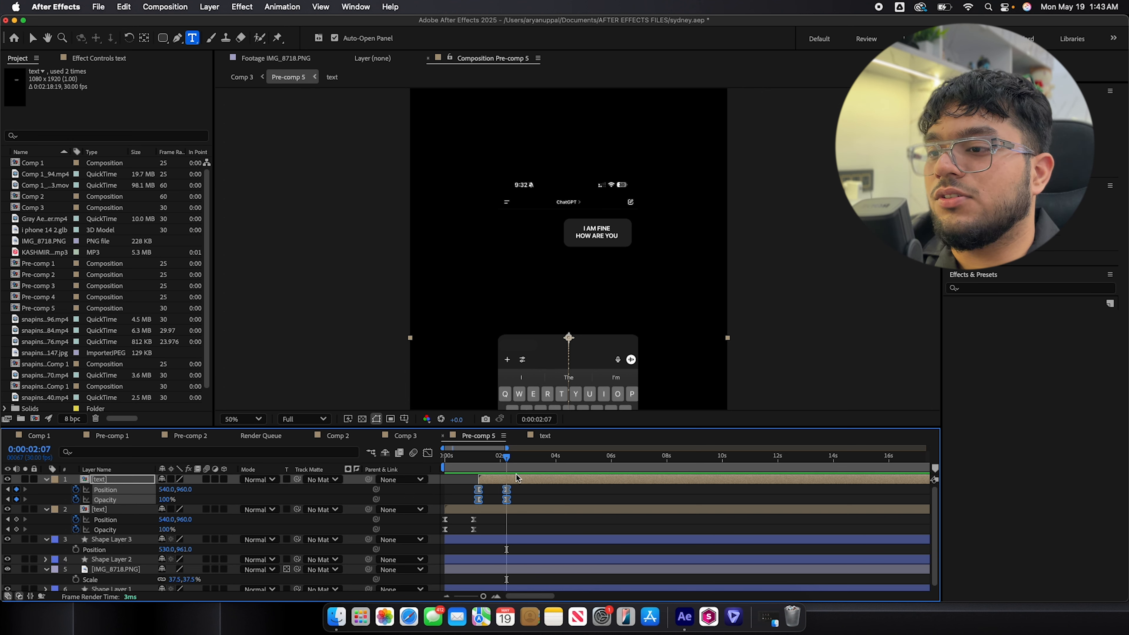
pyautogui.press('v')
pyautogui.moveTo(583, 248); pyautogui.dragTo(544, 269)
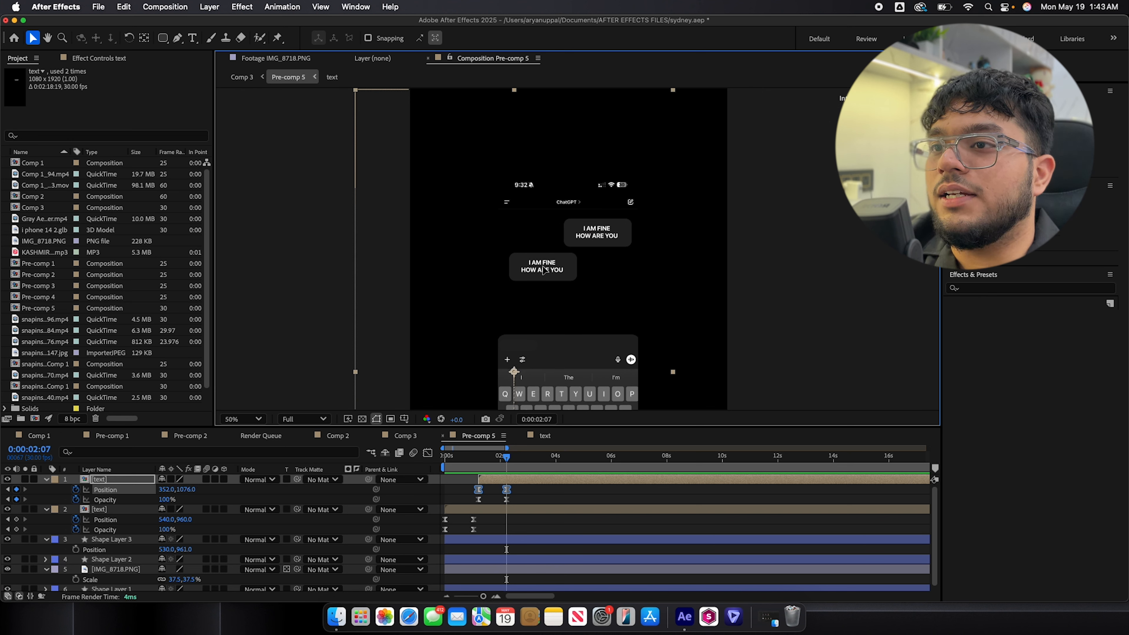
# Step: Move the duplicate "text" layer slightly earlier so it starts just before the one-second mark, overlapping the first bubble's animation
pyautogui.click(457, 456)
pyautogui.press('space')
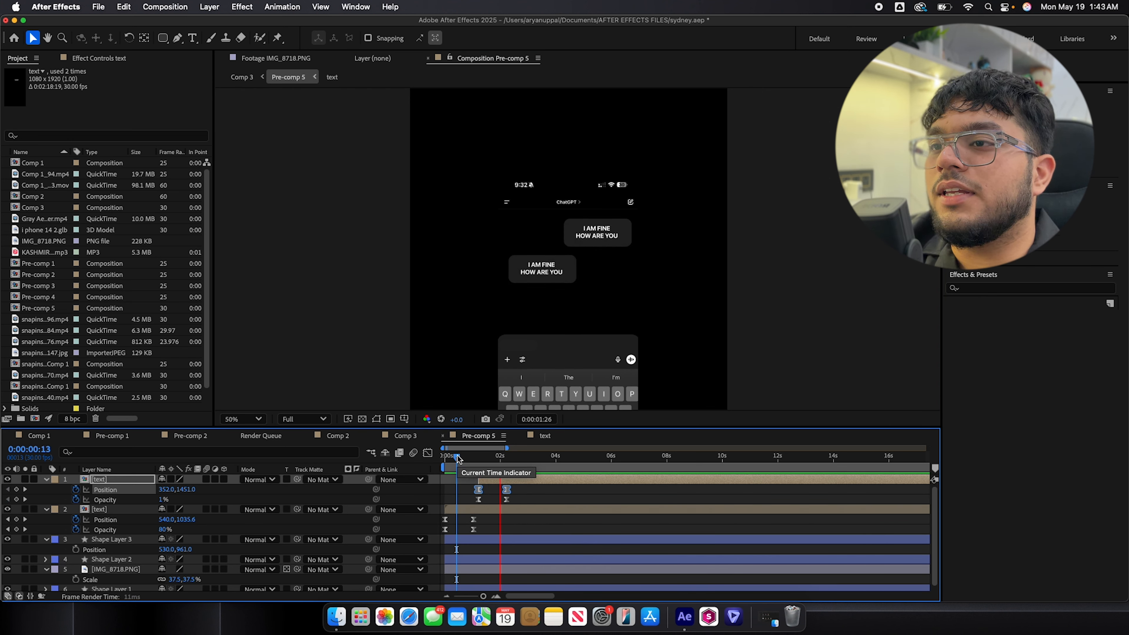
pyautogui.click(473, 458)
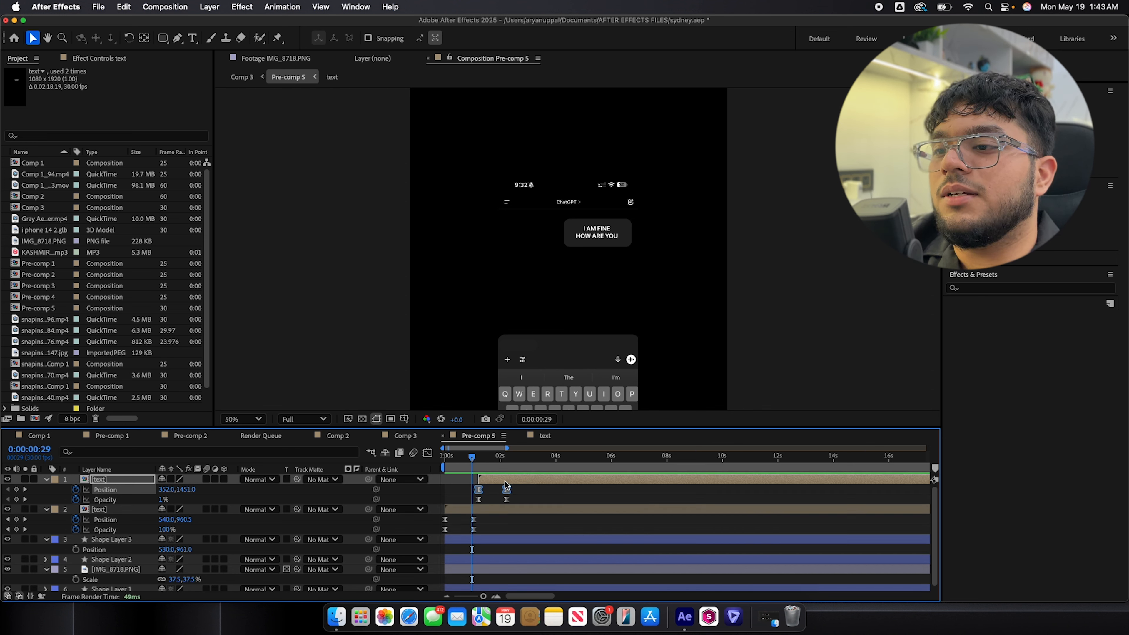
pyautogui.moveTo(505, 485); pyautogui.dragTo(497, 485)
pyautogui.click(454, 458)
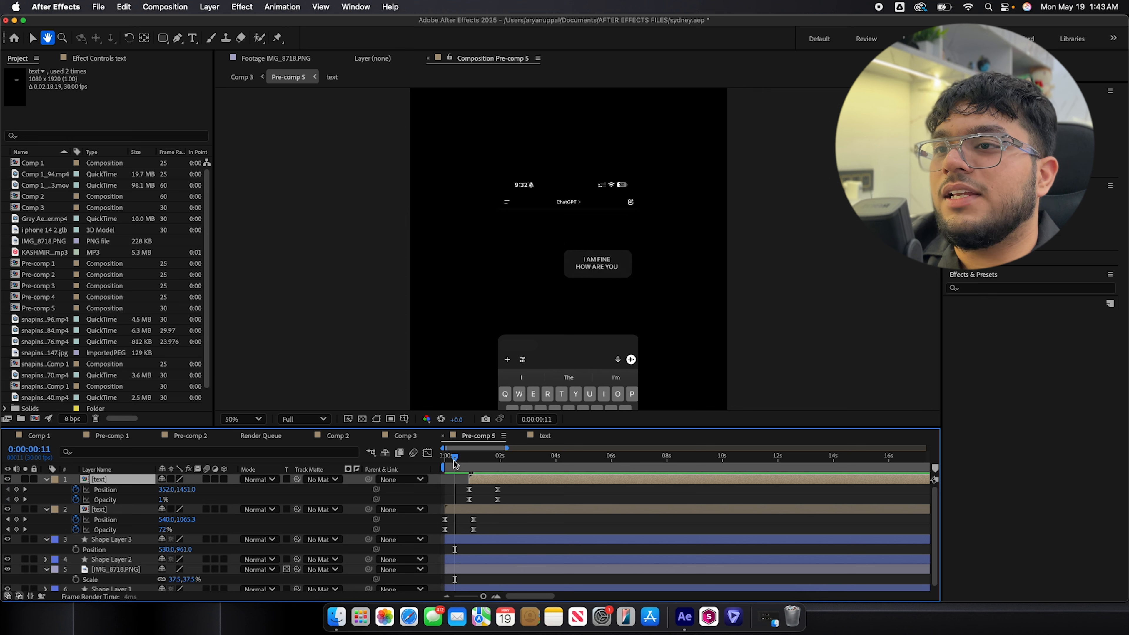
# Step: Play back the staggered entrance of the two message bubbles to check its timing and placement
pyautogui.press('space')
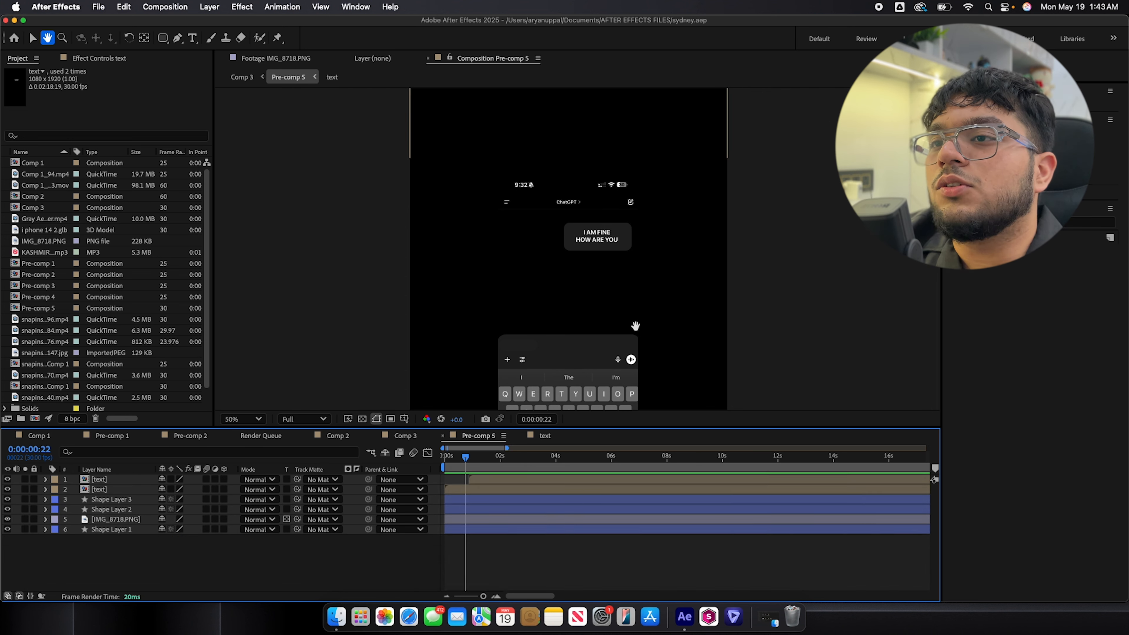
pyautogui.press('space')
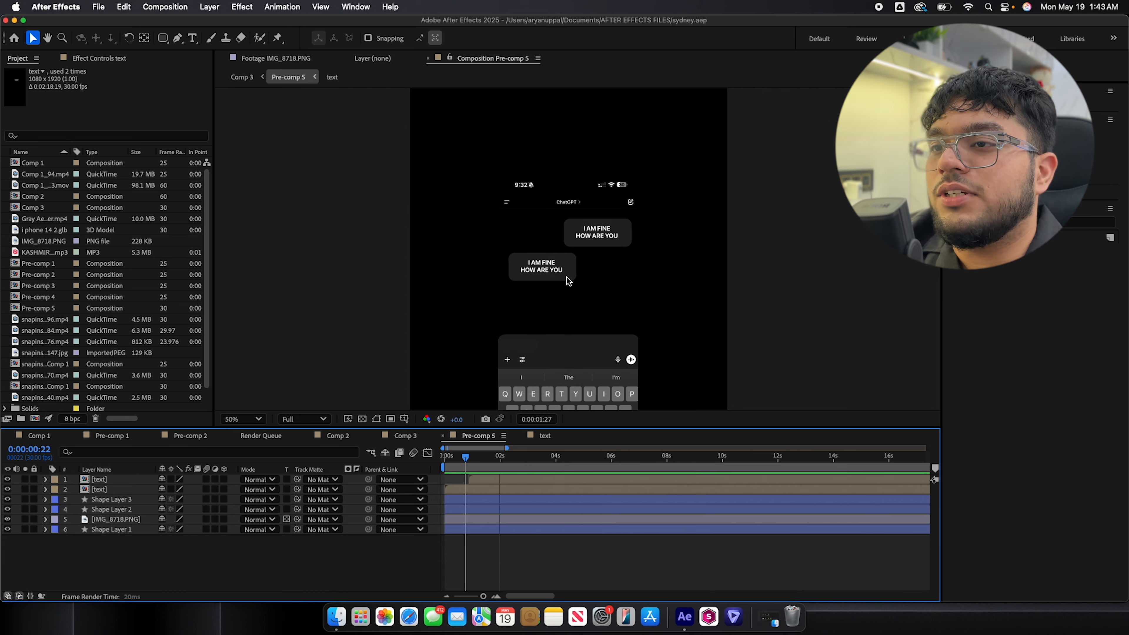
pyautogui.press('space')
pyautogui.click(483, 483)
pyautogui.click(485, 490)
pyautogui.click(500, 479)
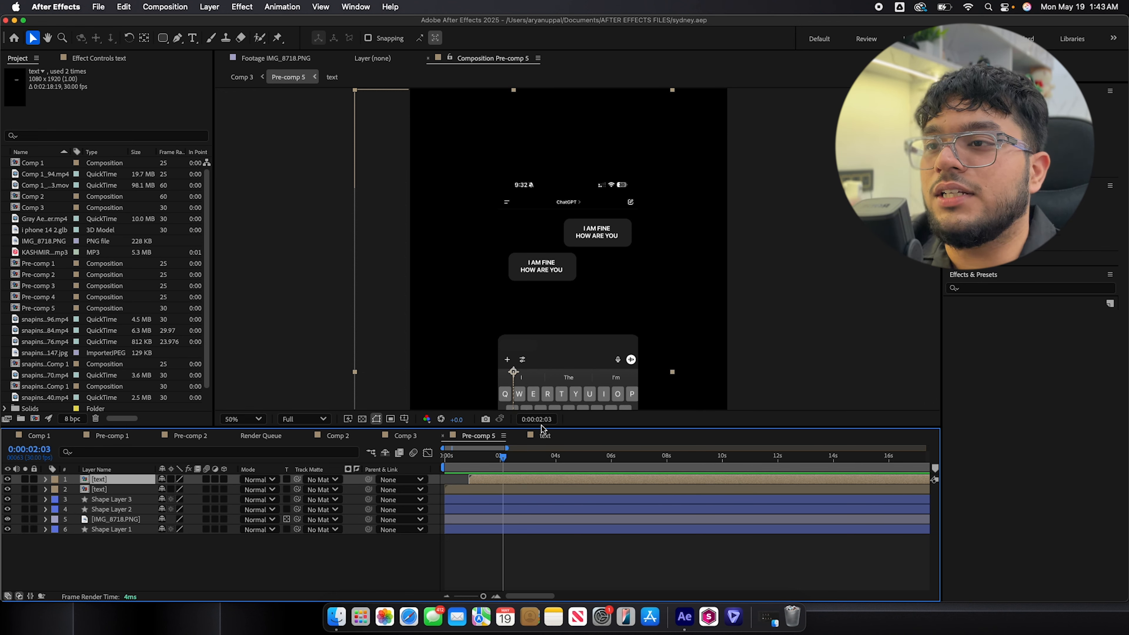
pyautogui.press('space')
pyautogui.moveTo(511, 465); pyautogui.dragTo(481, 465)
pyautogui.press('space')
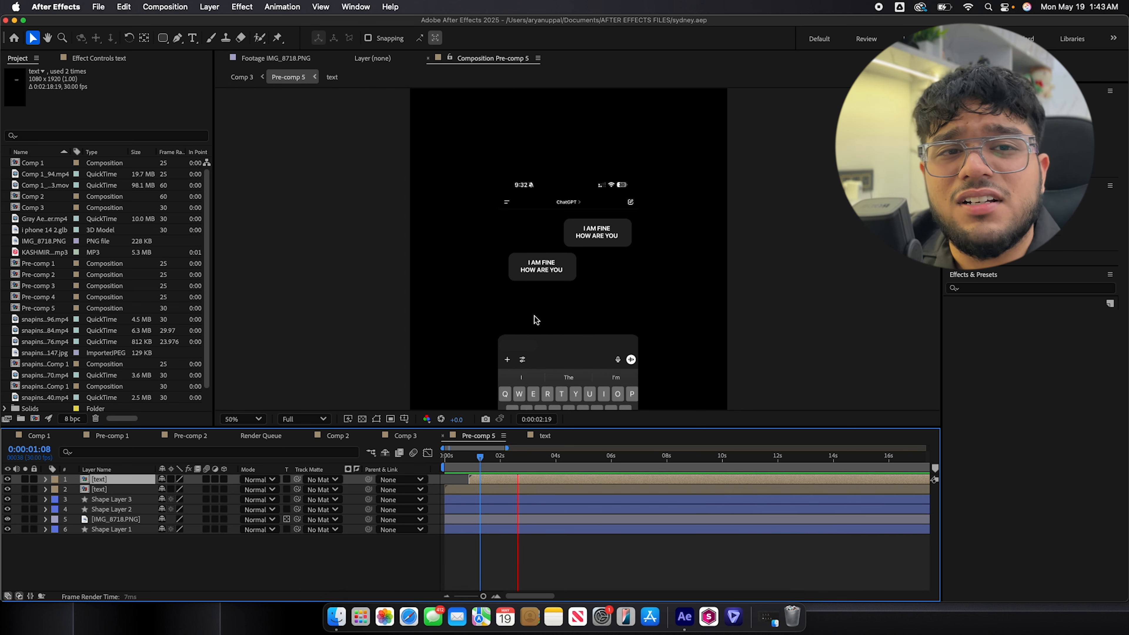
pyautogui.press('space')
# Step: Add the snapins JPG photo as the uppermost layer of Pre-comp 5, starting near one second, and scale it to 27%
pyautogui.scroll(-2, 26, 281)
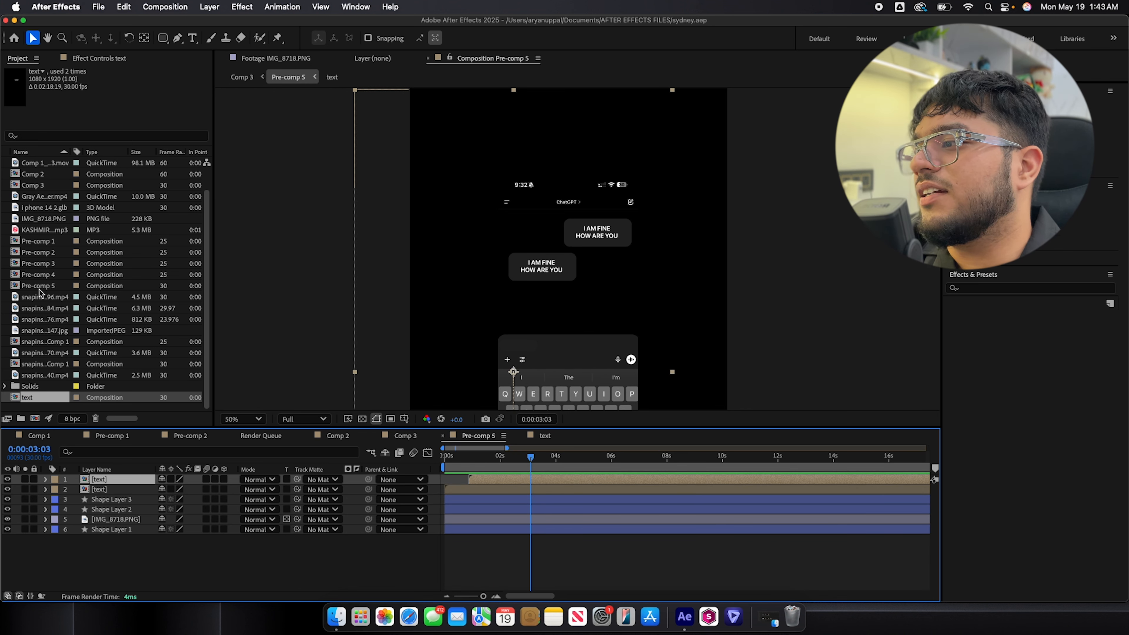
pyautogui.click(49, 355)
pyautogui.click(48, 332)
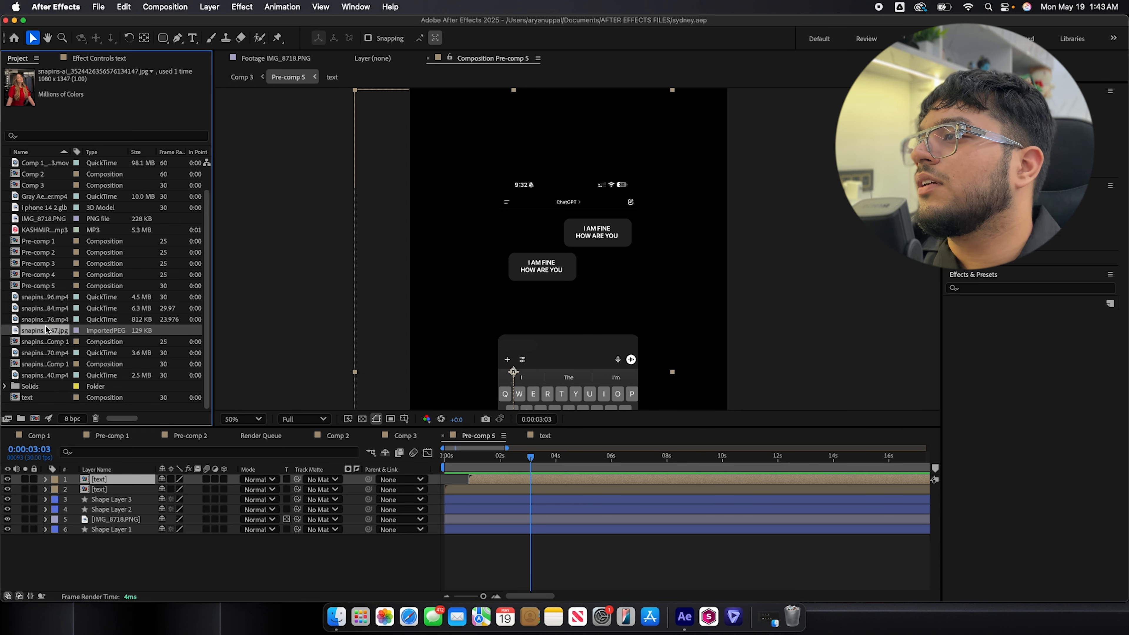
pyautogui.moveTo(126, 338); pyautogui.dragTo(499, 477)
pyautogui.press('s')
pyautogui.moveTo(174, 489); pyautogui.dragTo(119, 490)
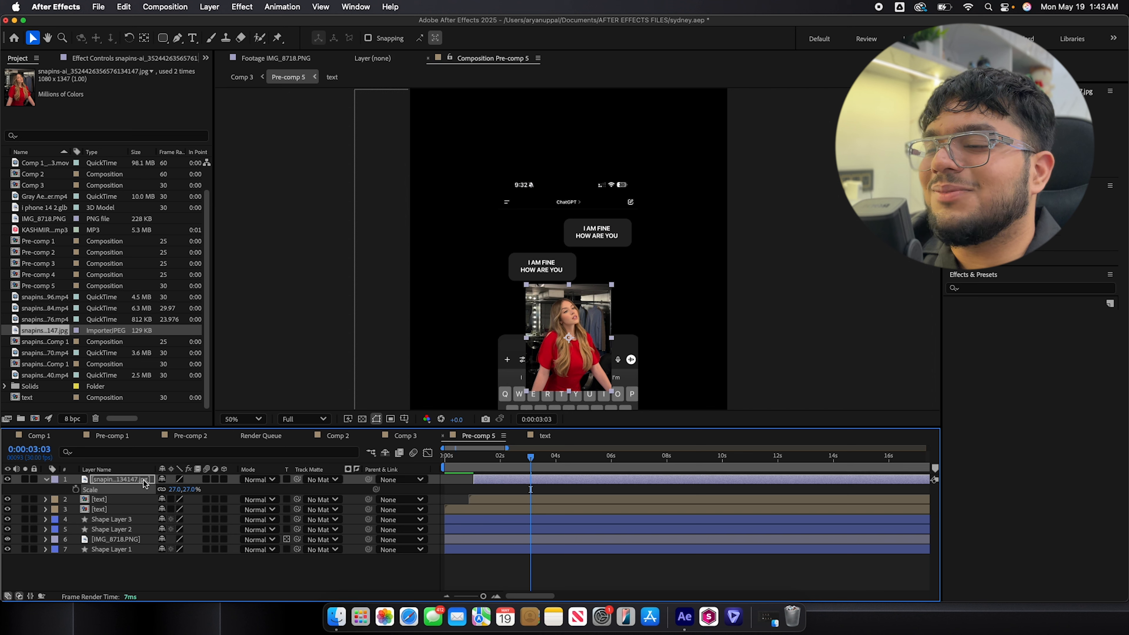
# Step: Crop the photo to the woman's face and shoulders with a rounded-rectangle mask
pyautogui.click(162, 38)
pyautogui.moveTo(534, 294); pyautogui.dragTo(599, 357)
pyautogui.click(519, 480)
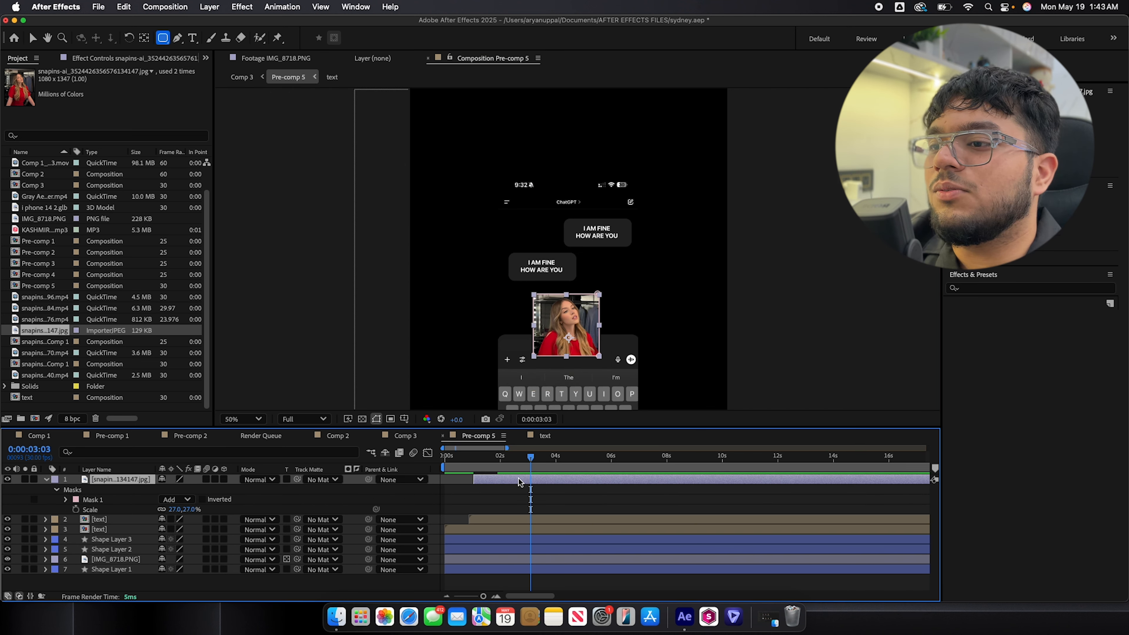
# Step: Scale the masked photo to 19% and place it directly beneath the second message bubble
pyautogui.press('u')
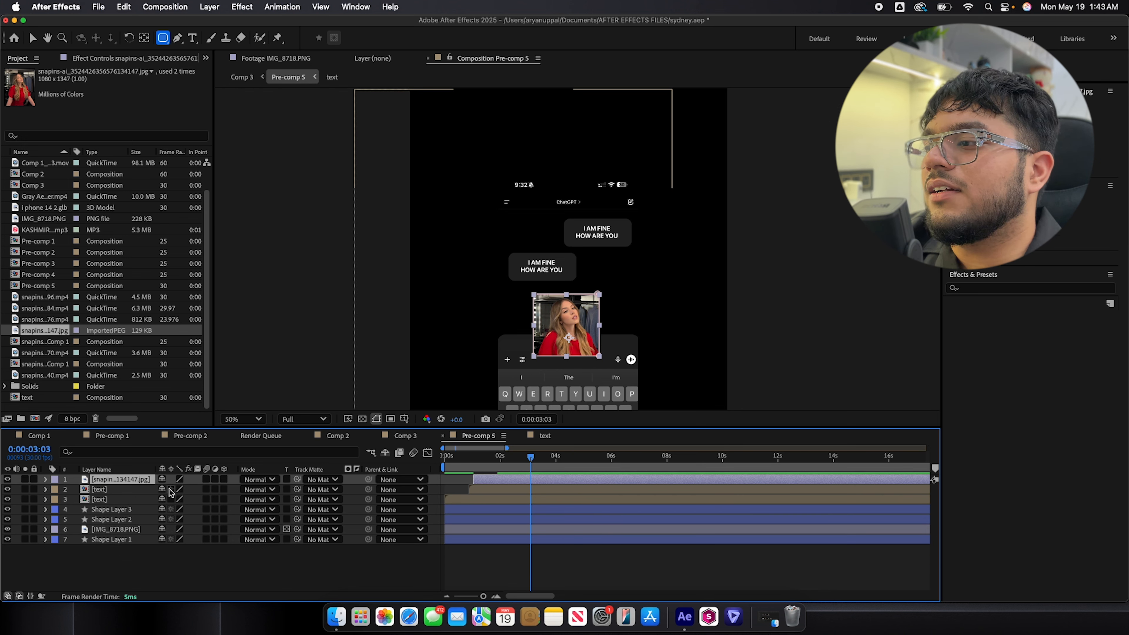
pyautogui.press('s')
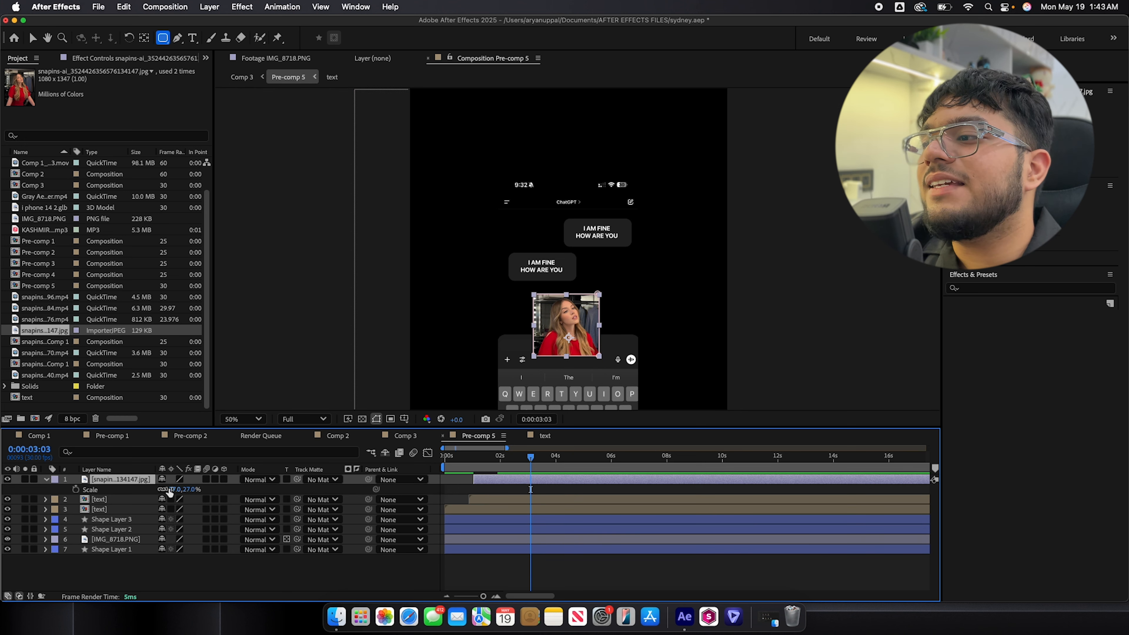
pyautogui.moveTo(172, 490); pyautogui.dragTo(165, 491)
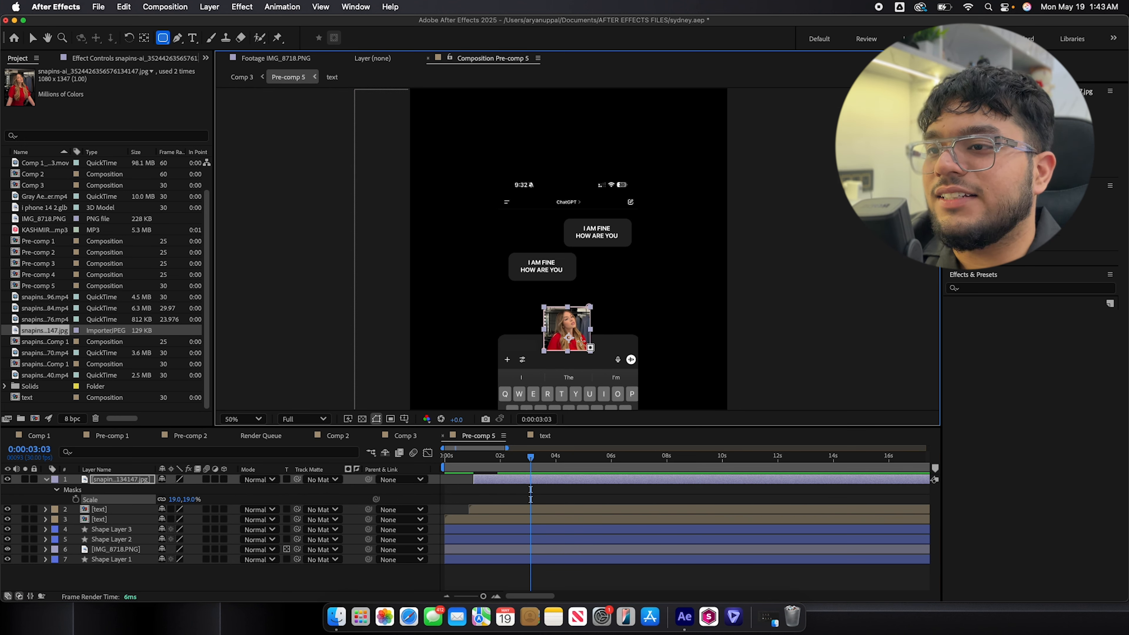
pyautogui.press('v')
pyautogui.moveTo(588, 346); pyautogui.dragTo(553, 321)
pyautogui.click(625, 312)
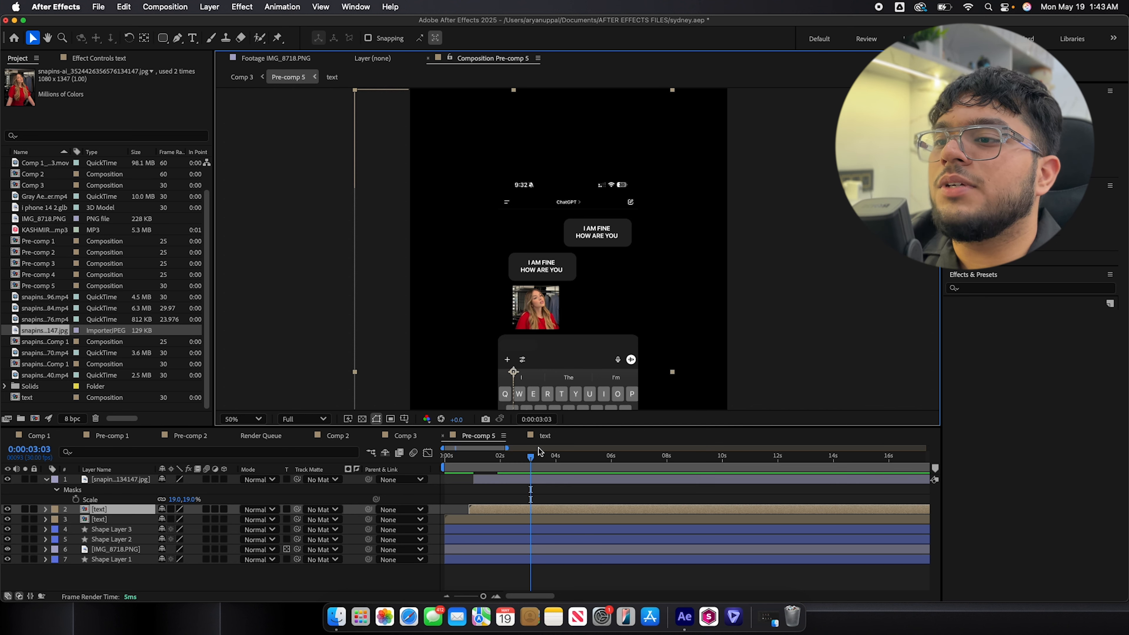
# Step: Fade in the photo layer with Opacity keyframes from 0% at 0:00:01:01 to 100% about half a second further on
pyautogui.scroll(2, 536, 310)
pyautogui.scroll(-2, 523, 332)
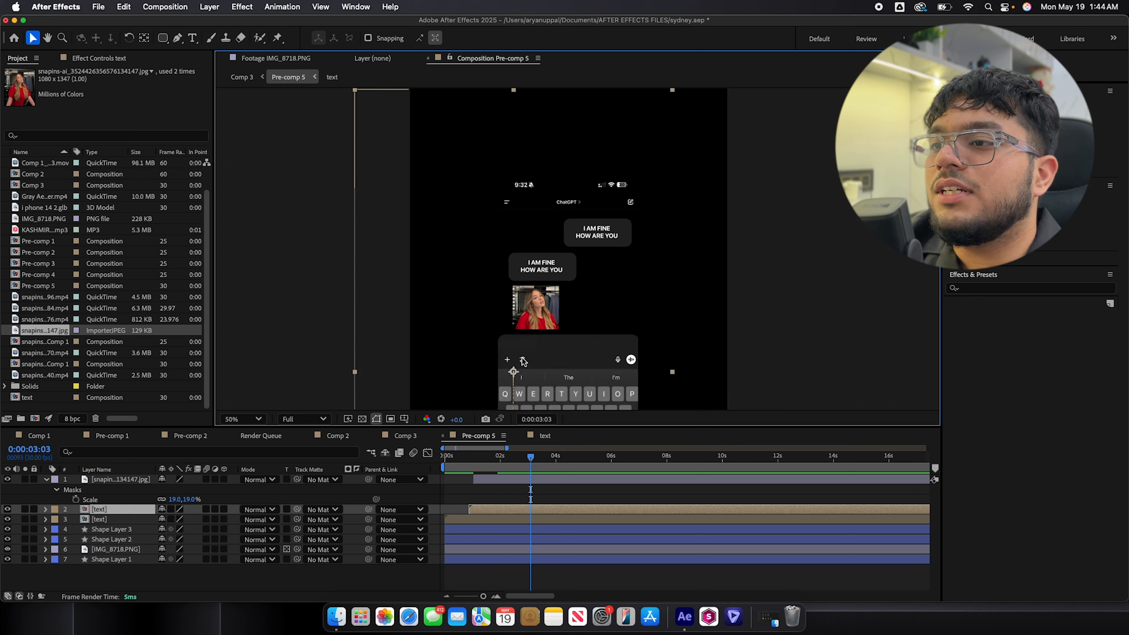
pyautogui.moveTo(531, 457); pyautogui.dragTo(481, 462)
pyautogui.click(483, 481)
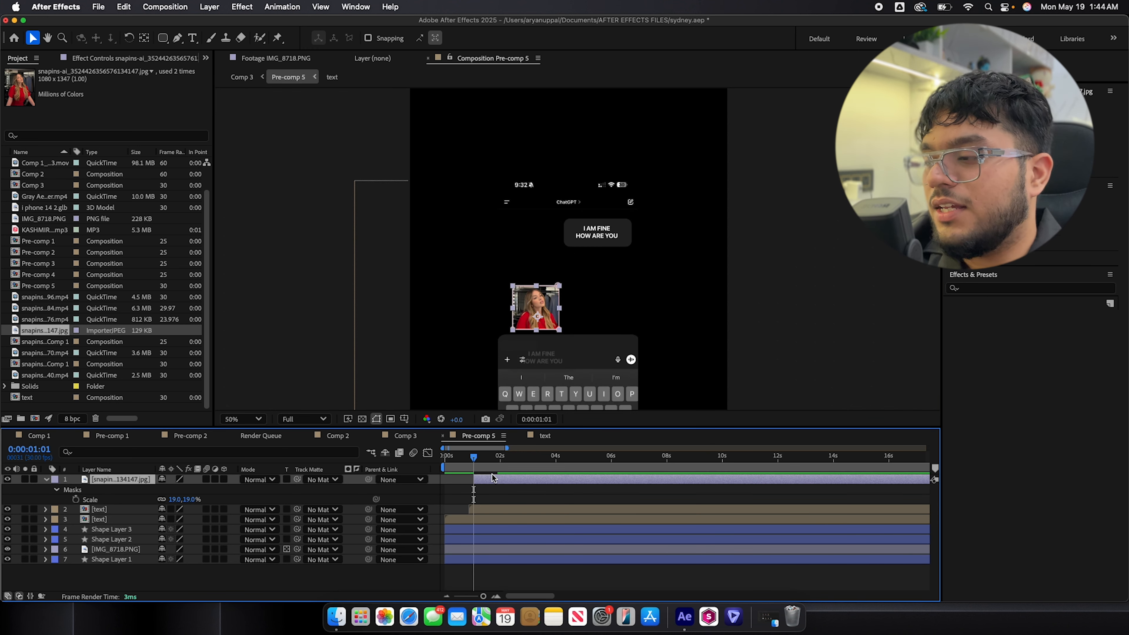
pyautogui.press('t')
pyautogui.click(76, 490)
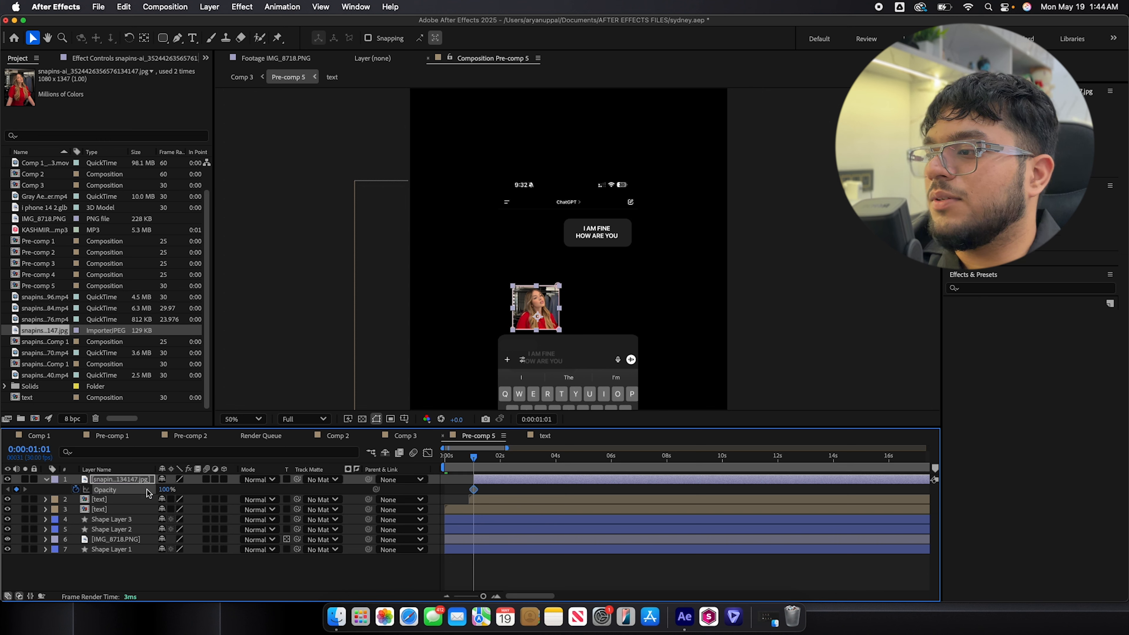
pyautogui.moveTo(165, 490); pyautogui.dragTo(43, 499)
pyautogui.press('space')
pyautogui.press('space')
pyautogui.moveTo(164, 490); pyautogui.dragTo(579, 476)
pyautogui.click(466, 454)
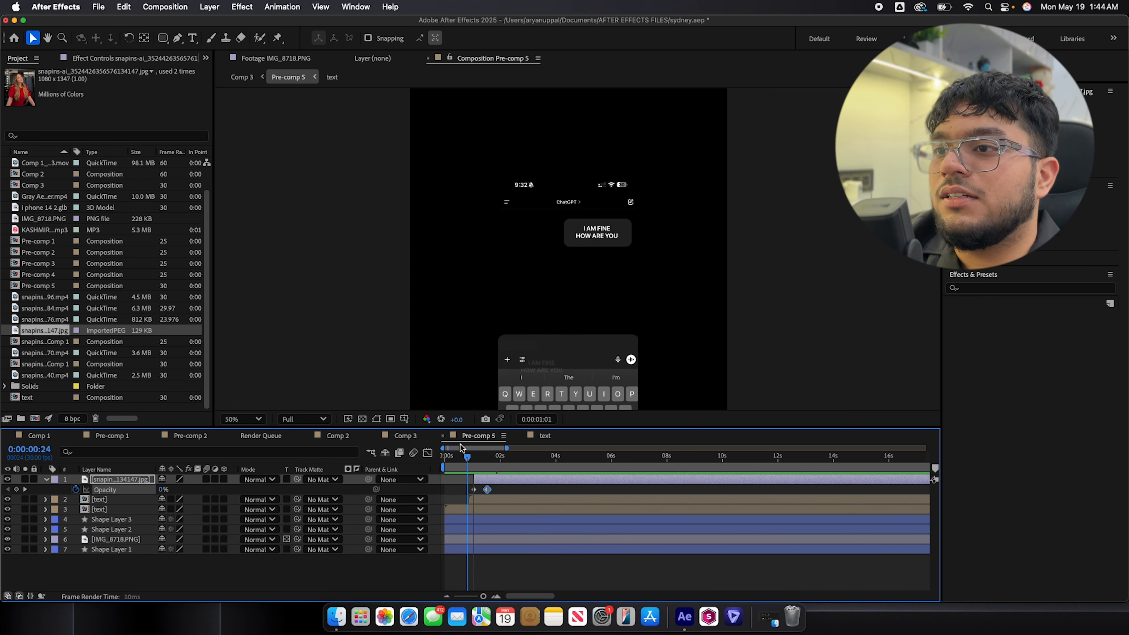
# Step: Delay the photo layer to start just after two seconds, play back its fade-in, and save the project
pyautogui.press('space')
pyautogui.press('space')
pyautogui.moveTo(482, 481); pyautogui.dragTo(514, 481)
pyautogui.click(485, 458)
pyautogui.press('space')
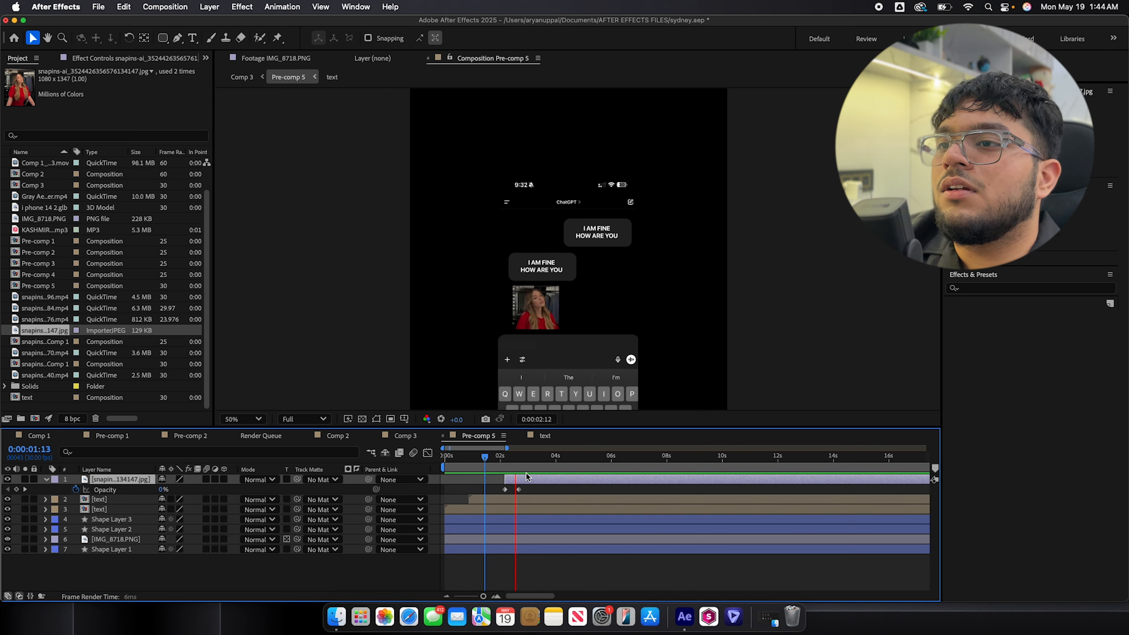
pyautogui.press('space')
pyautogui.press('super+s')
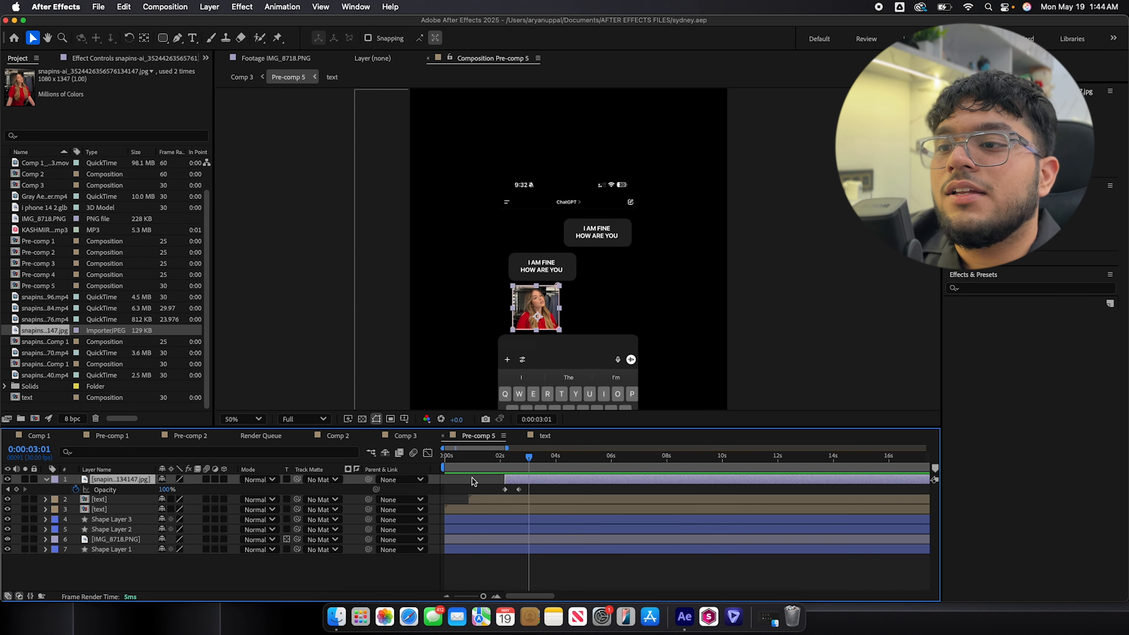
# Step: Open Comp 3 and play it from the first frame to check the message and photo animation on the phone
pyautogui.click(417, 438)
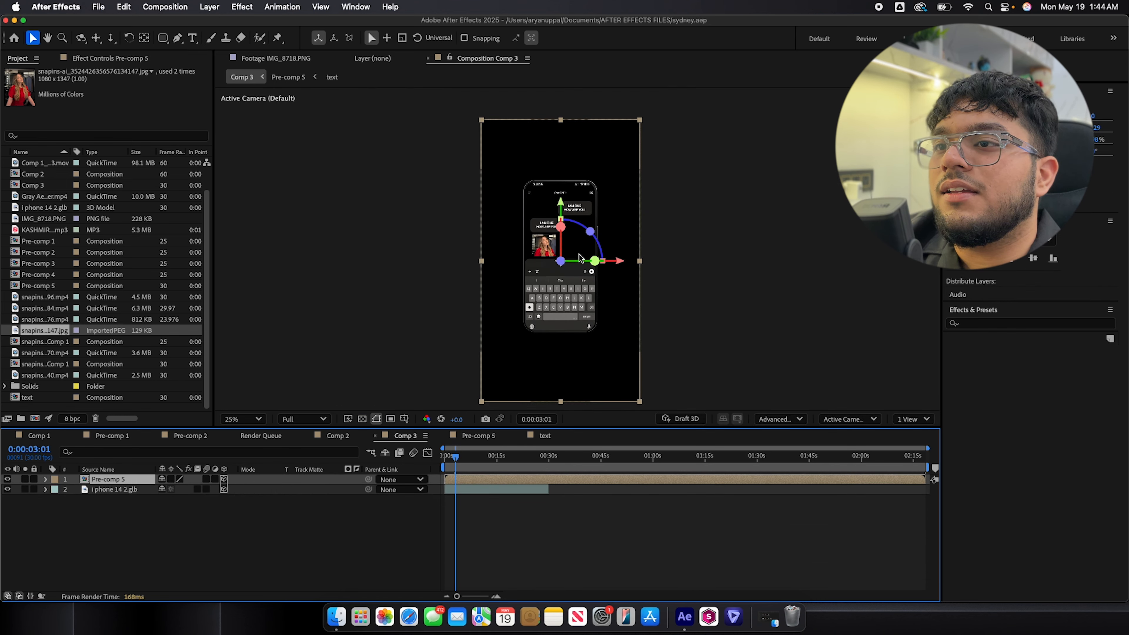
pyautogui.press('Home')
pyautogui.press('.')
pyautogui.press('space')
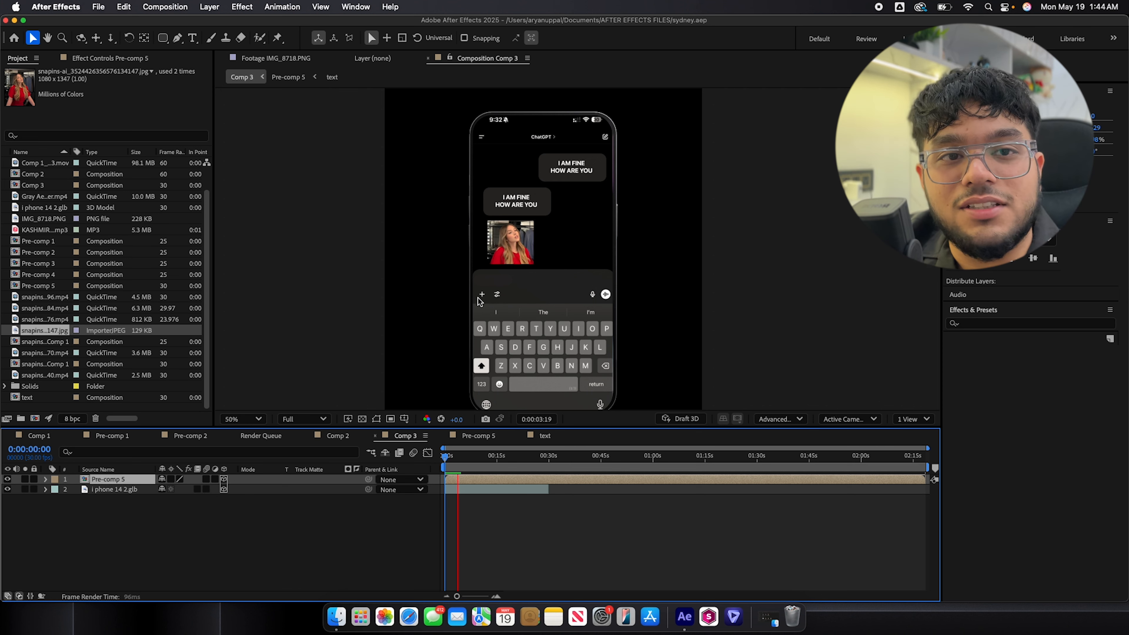
pyautogui.click(561, 267)
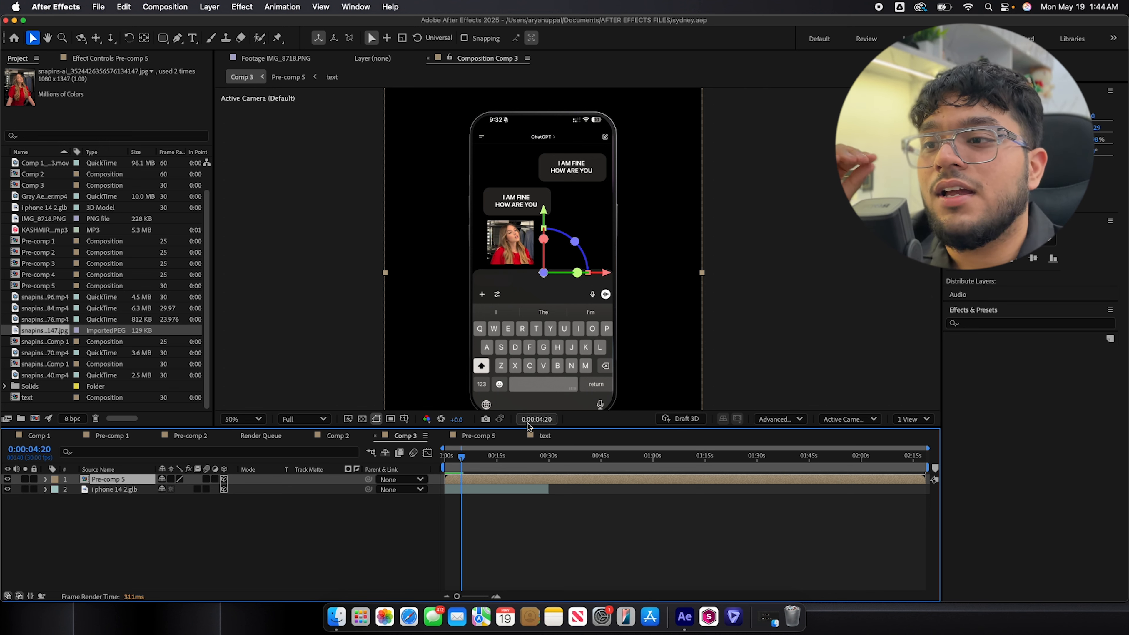
pyautogui.moveTo(465, 458); pyautogui.dragTo(385, 462)
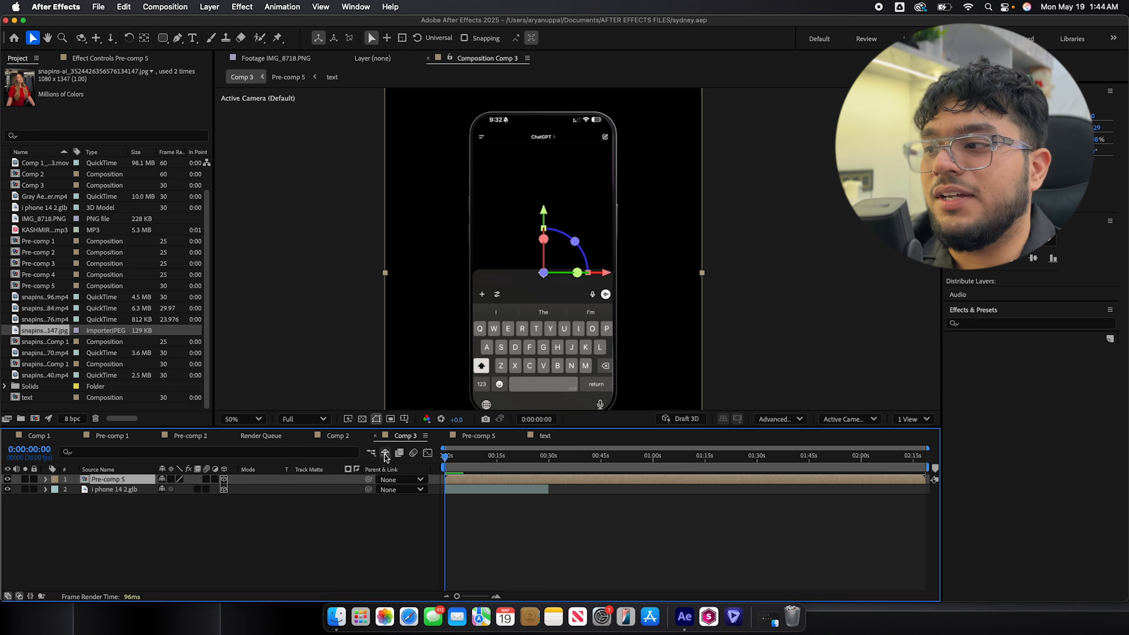
pyautogui.moveTo(465, 457); pyautogui.dragTo(451, 457)
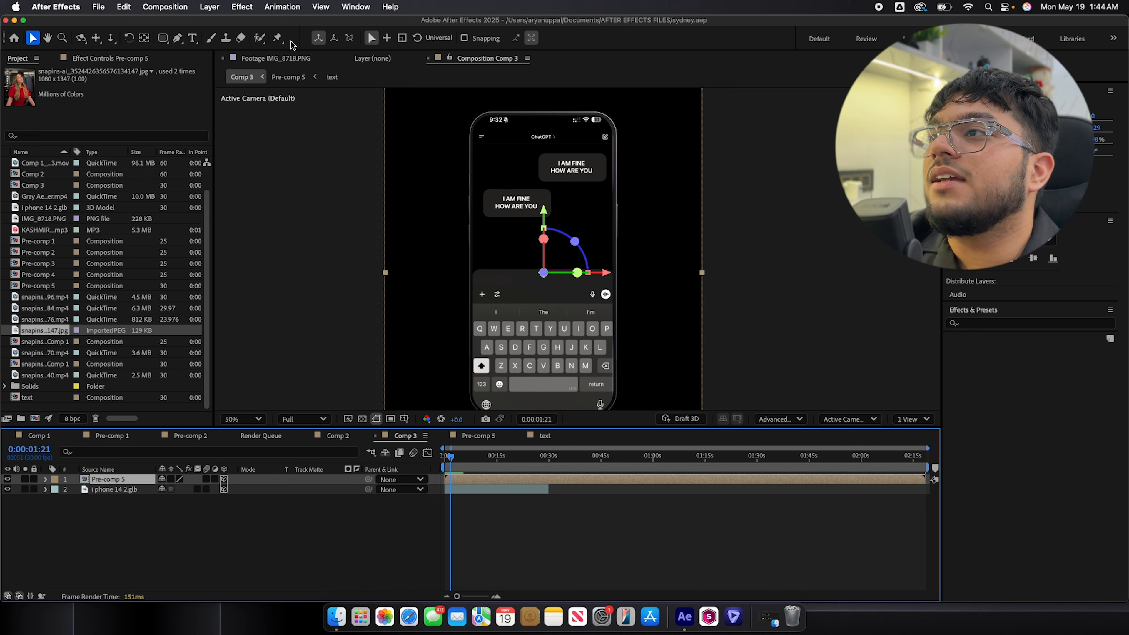
# Step: Add a two-node camera named Camera 1 to Comp 3 with the default settings
pyautogui.click(210, 7)
pyautogui.moveTo(220, 27)
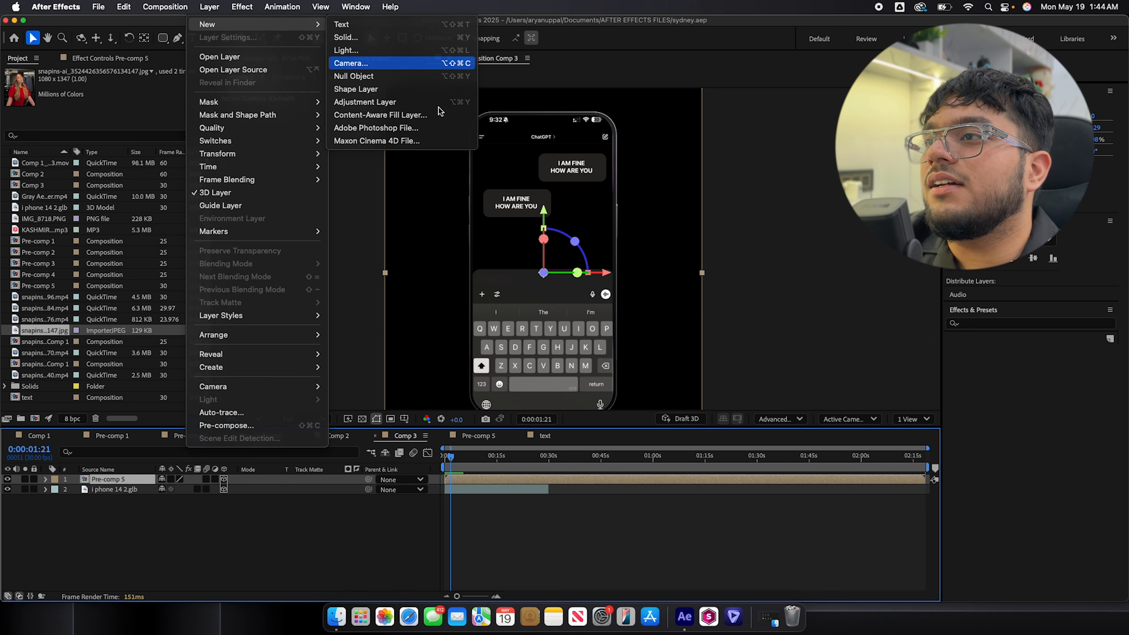
pyautogui.click(366, 64)
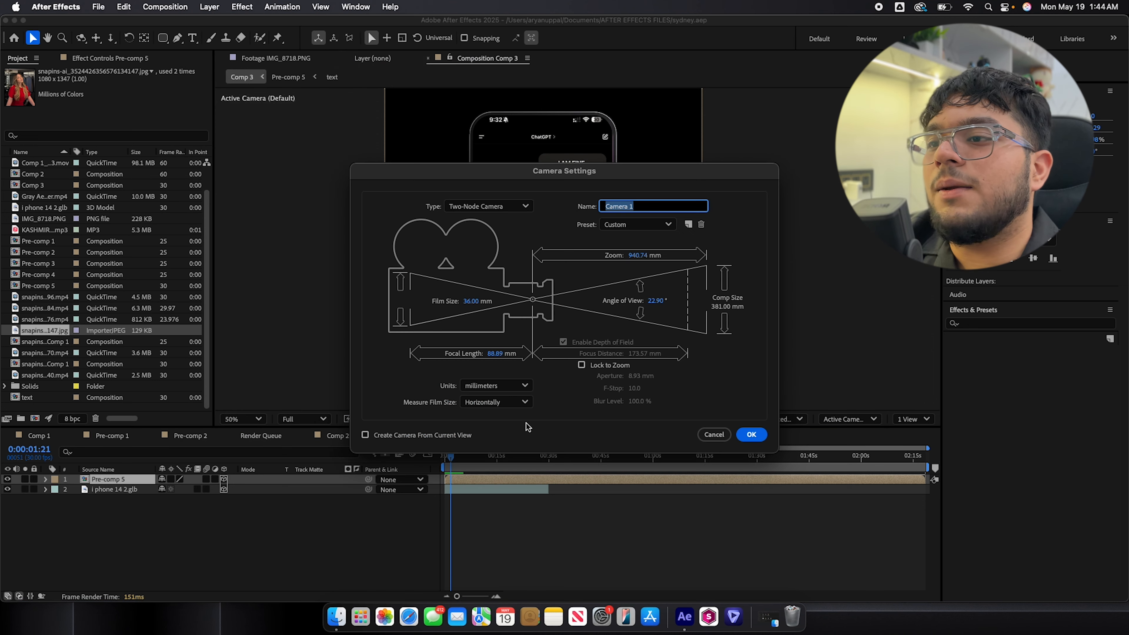
pyautogui.click(751, 434)
pyautogui.scroll(-2, 599, 366)
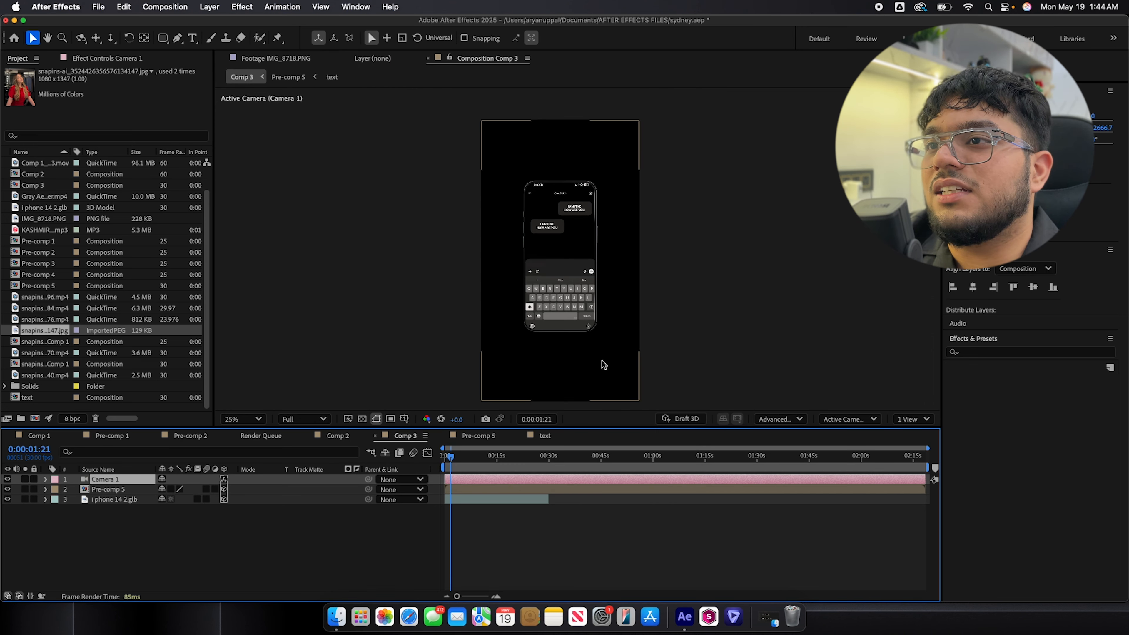
# Step: Show the composition in two views, one set to Top and the other kept on the active camera
pyautogui.click(912, 419)
pyautogui.click(925, 452)
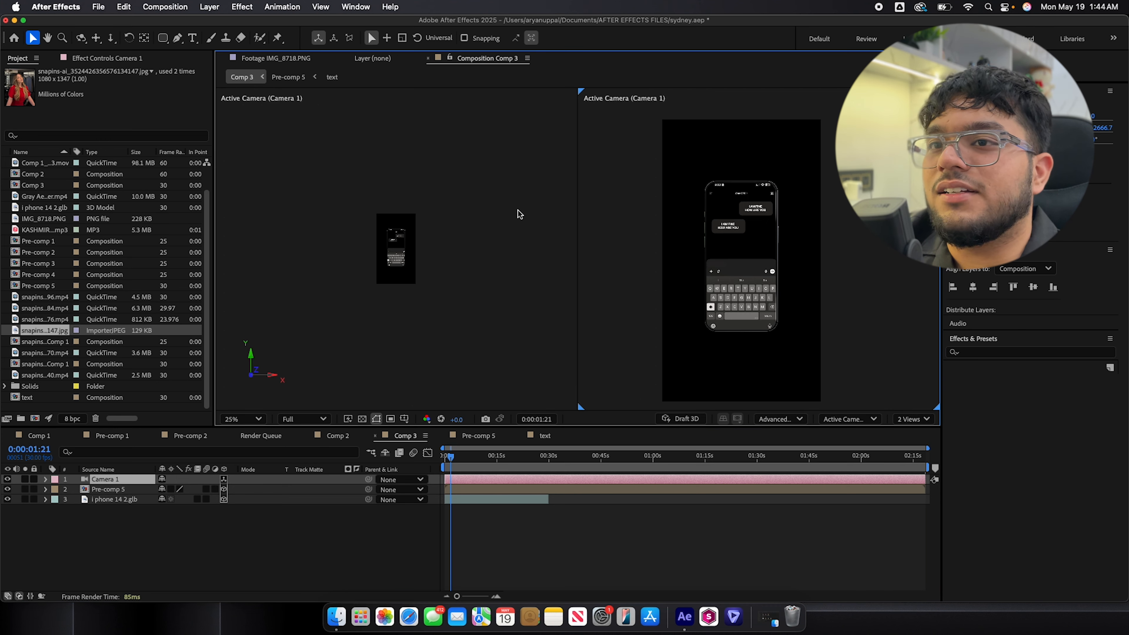
pyautogui.scroll(2, 405, 241)
pyautogui.click(521, 365)
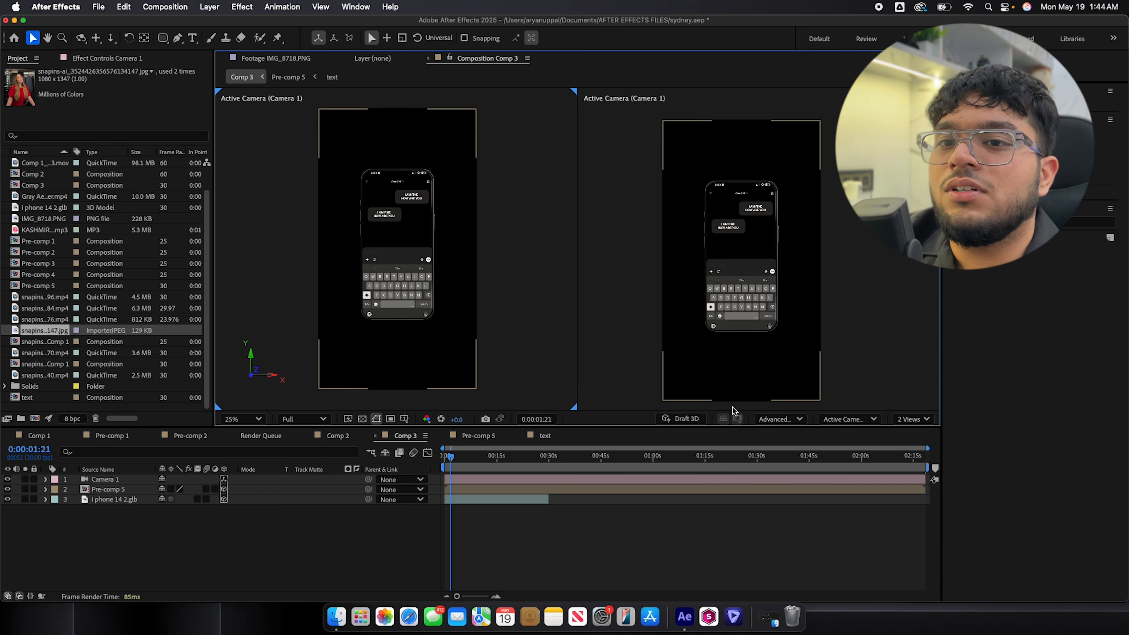
pyautogui.click(850, 419)
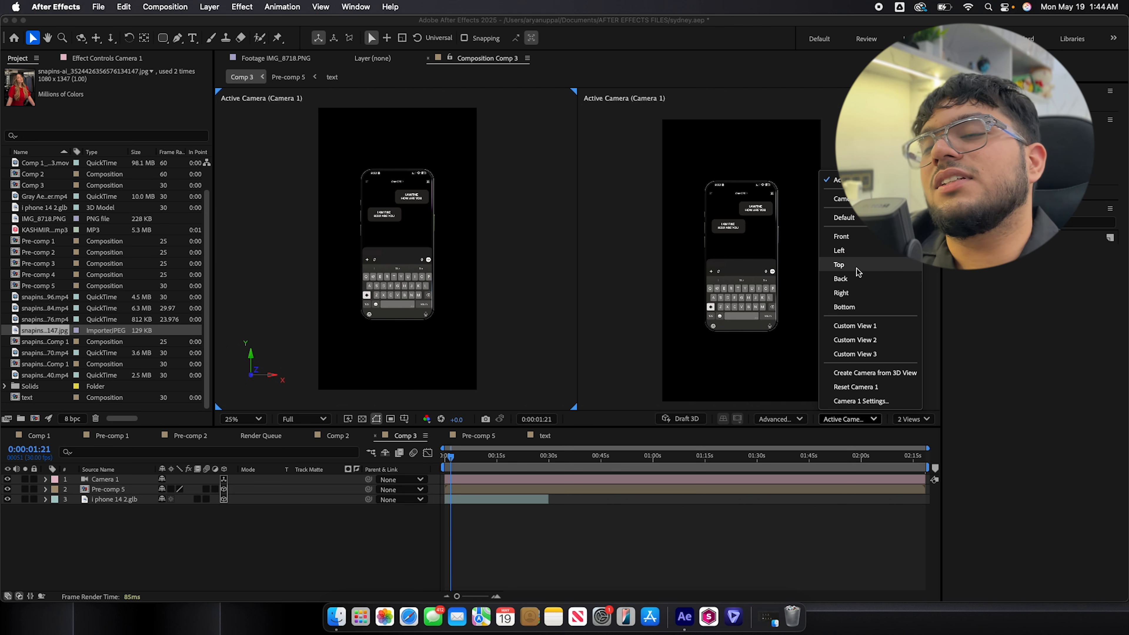
pyautogui.click(839, 265)
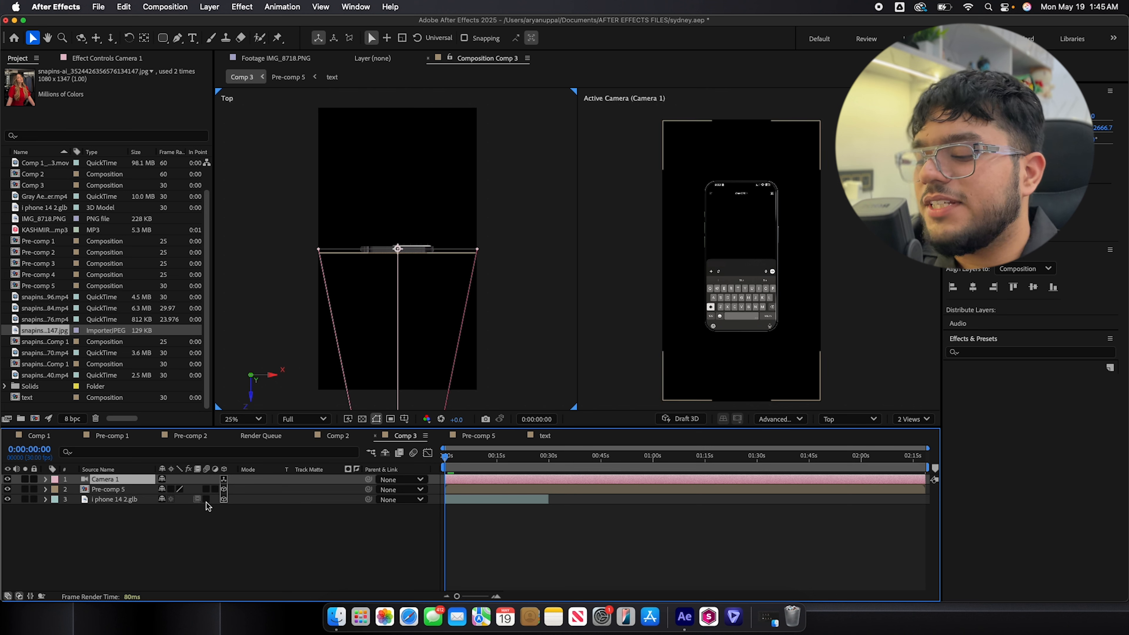
# Step: Add keyframes at 0:00:00:00 for Camera 1's Point of Interest, Position, Orientation, and X, Y and Z Rotation, leaving Zoom unkeyed
pyautogui.press('p')
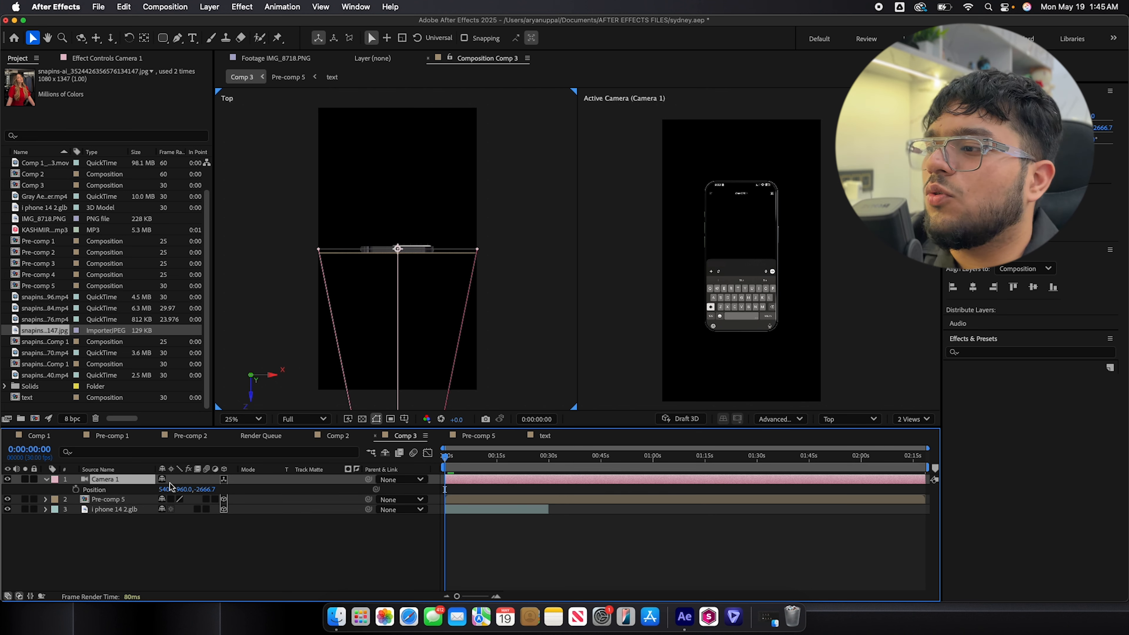
pyautogui.click(45, 480)
pyautogui.click(47, 480)
pyautogui.click(47, 480)
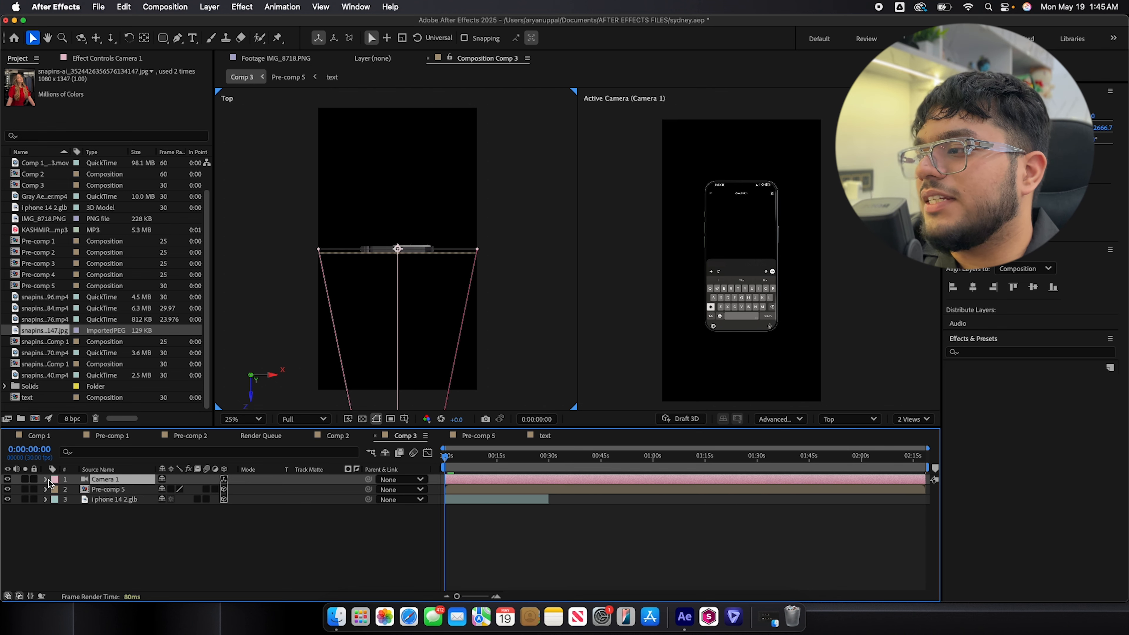
pyautogui.press('u')
pyautogui.press('u')
pyautogui.moveTo(76, 500); pyautogui.dragTo(76, 570)
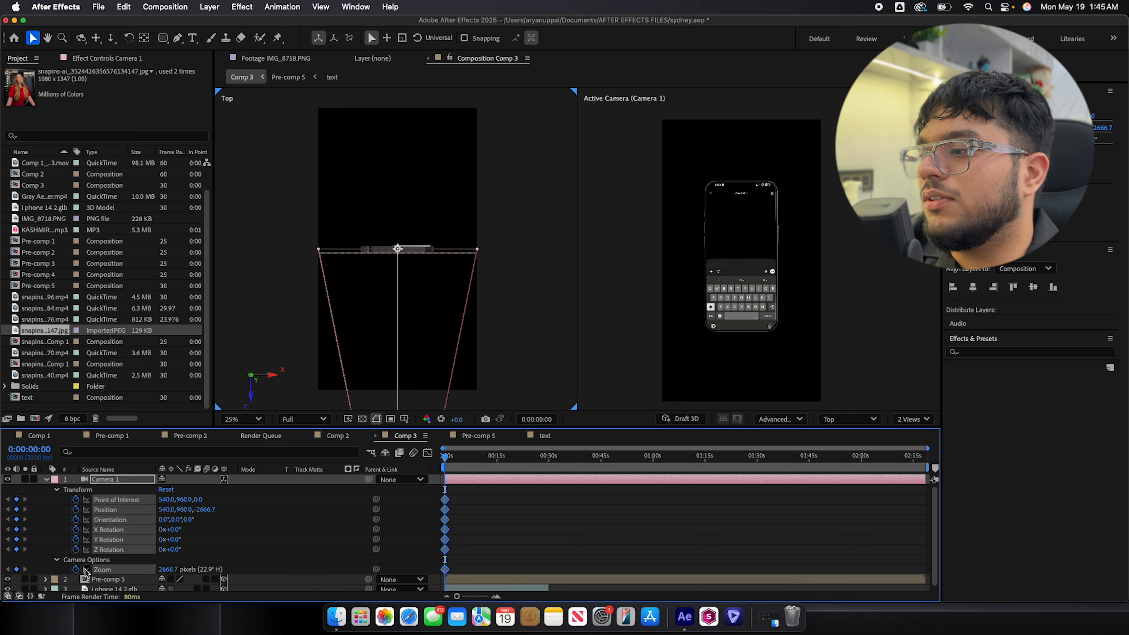
pyautogui.press('super+z')
pyautogui.moveTo(78, 500); pyautogui.dragTo(75, 551)
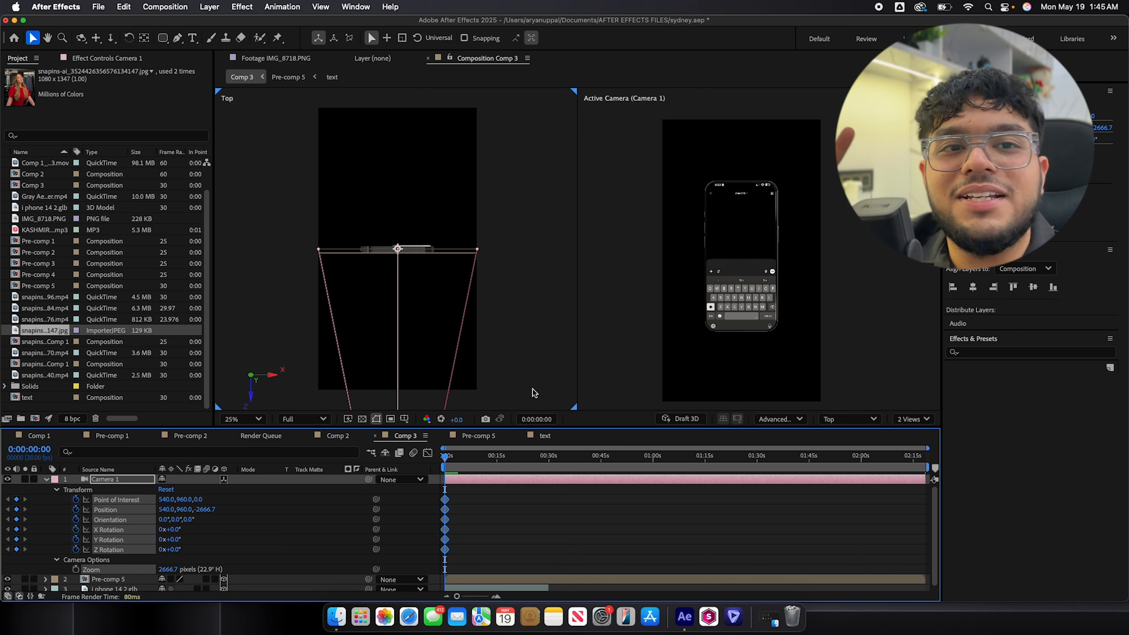
pyautogui.click(266, 513)
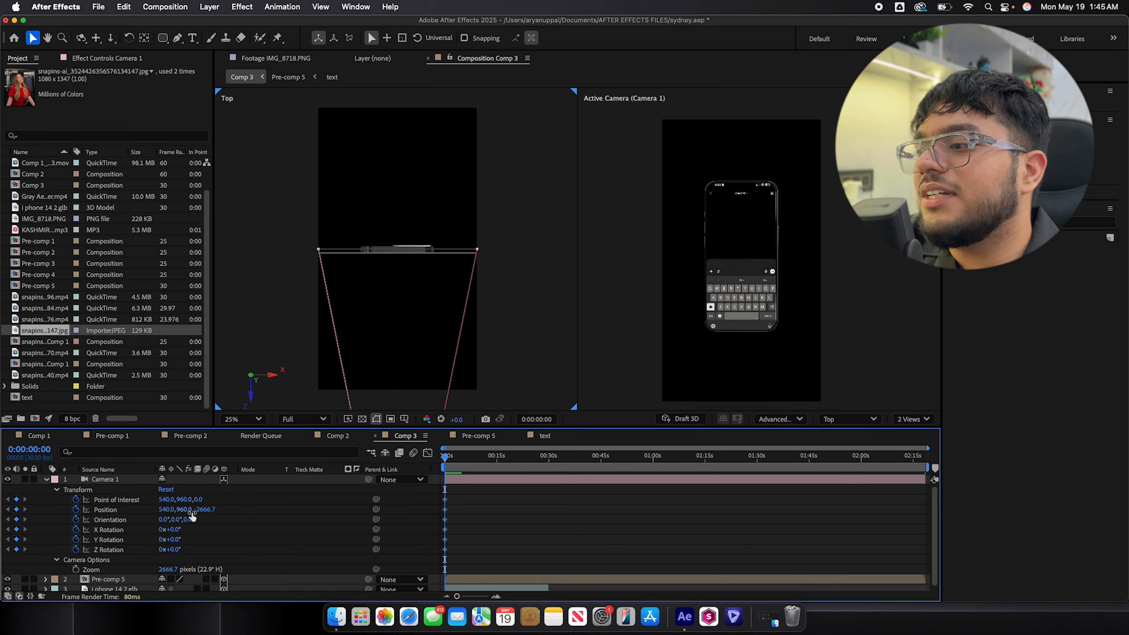
# Step: Try rotating the camera and then the iPhone model on its own, undoing each rotation
pyautogui.moveTo(175, 550); pyautogui.dragTo(185, 545)
pyautogui.press('super+z')
pyautogui.click(143, 587)
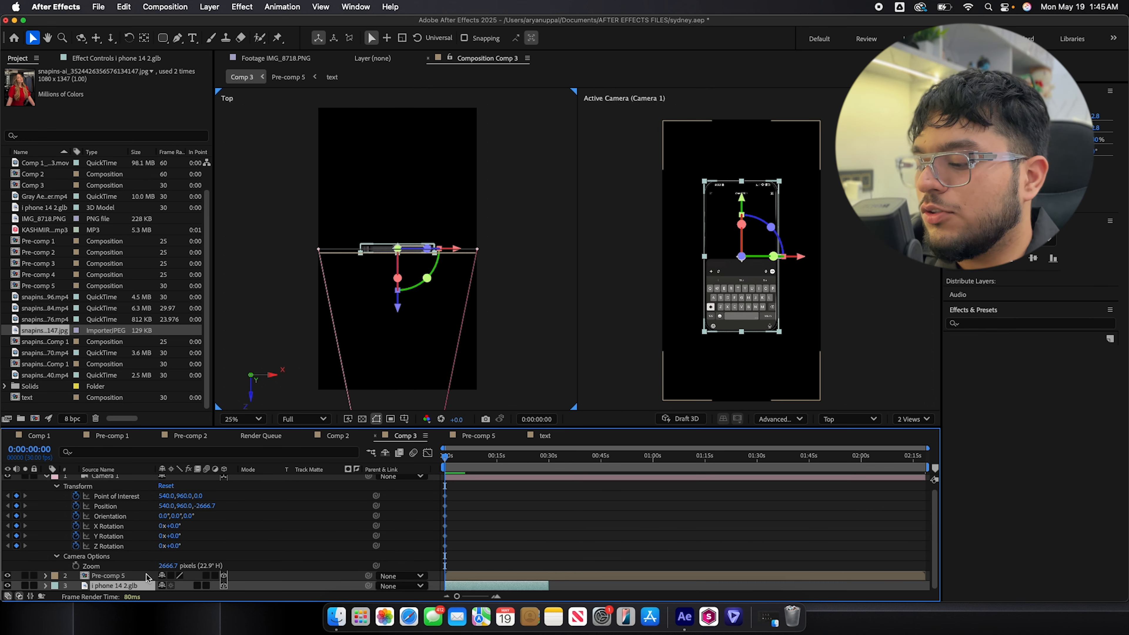
pyautogui.press('r')
pyautogui.scroll(-2, 267, 534)
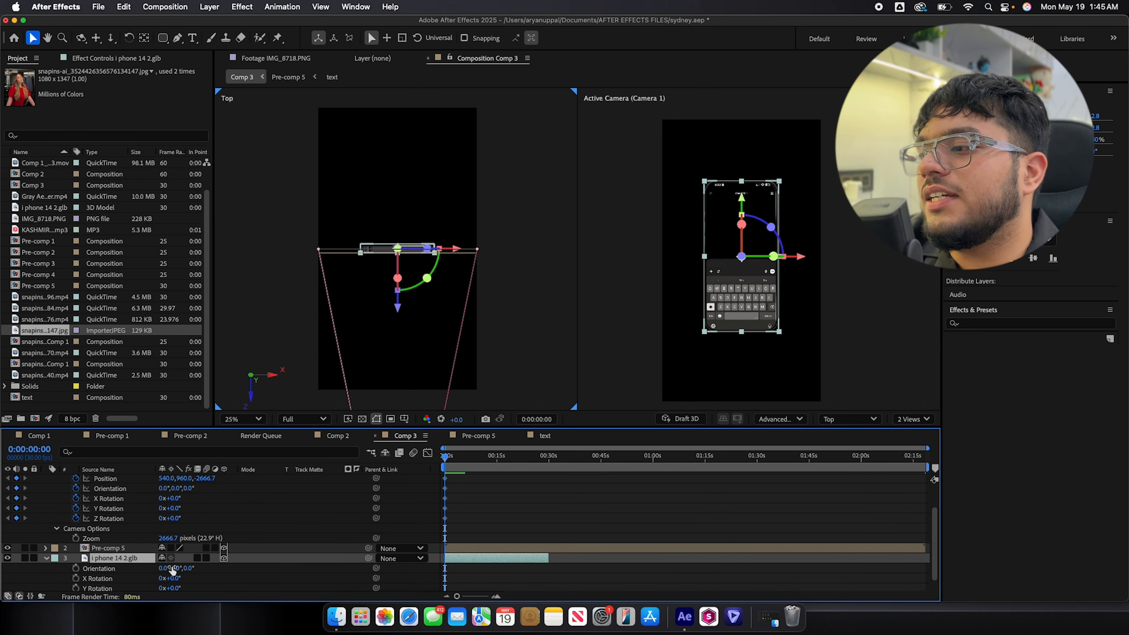
pyautogui.scroll(-1, 178, 579)
pyautogui.moveTo(178, 586); pyautogui.dragTo(186, 582)
pyautogui.press('super+z')
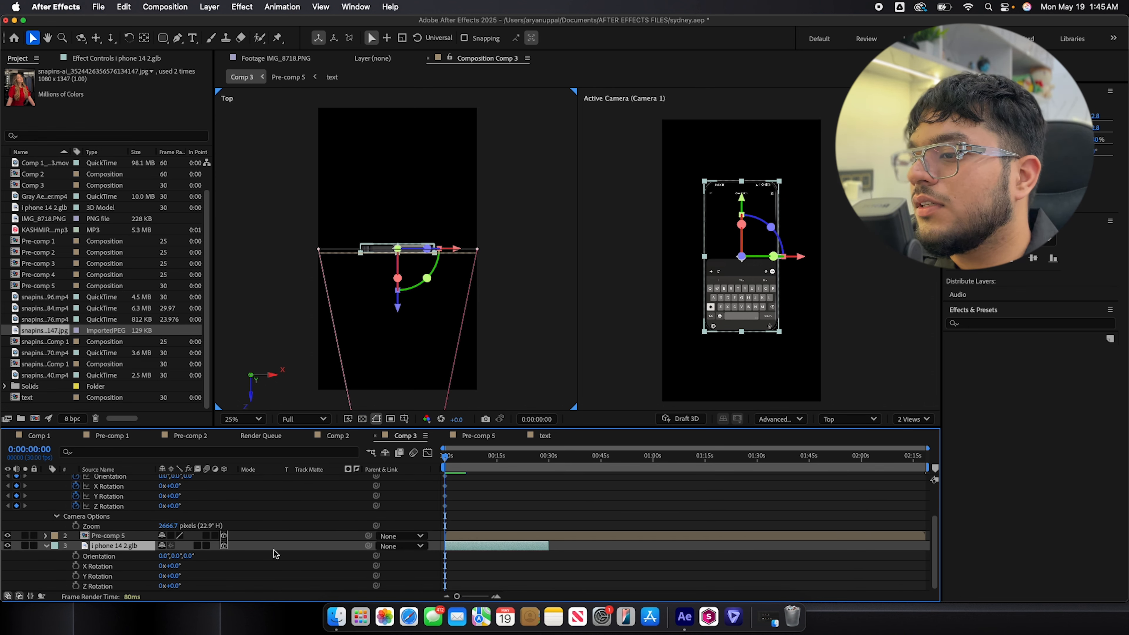
pyautogui.click(340, 551)
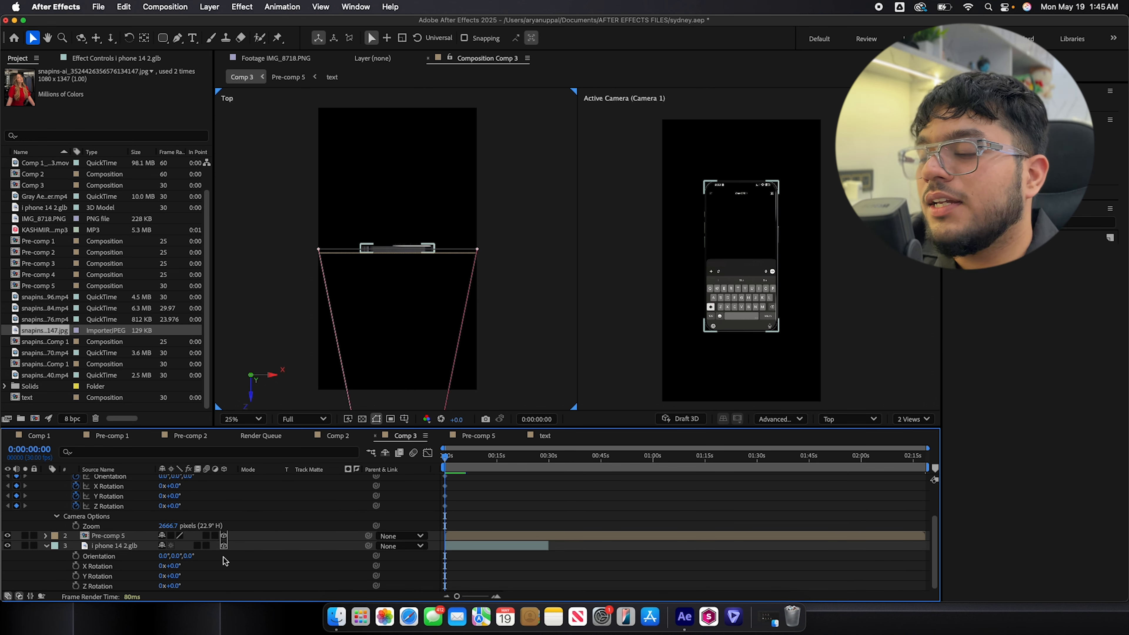
# Step: Parent Pre-comp 5 to the i phone 14 2.glb layer, with a trial rotation of the phone
pyautogui.click(130, 537)
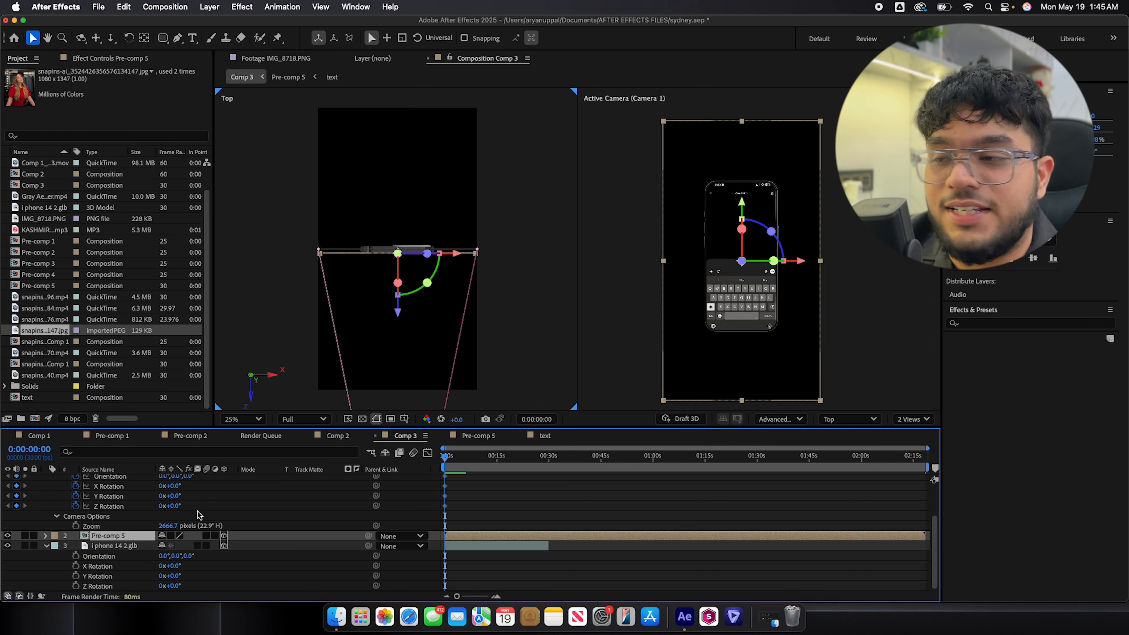
pyautogui.moveTo(369, 537); pyautogui.dragTo(261, 561)
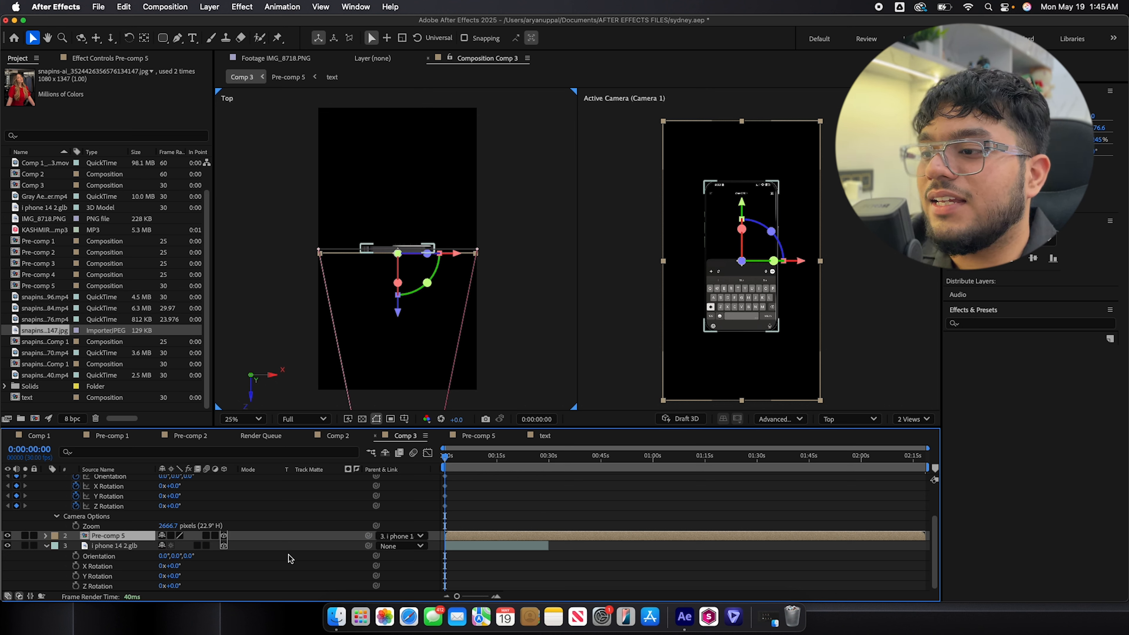
pyautogui.moveTo(176, 565); pyautogui.dragTo(249, 569)
pyautogui.press('super+z')
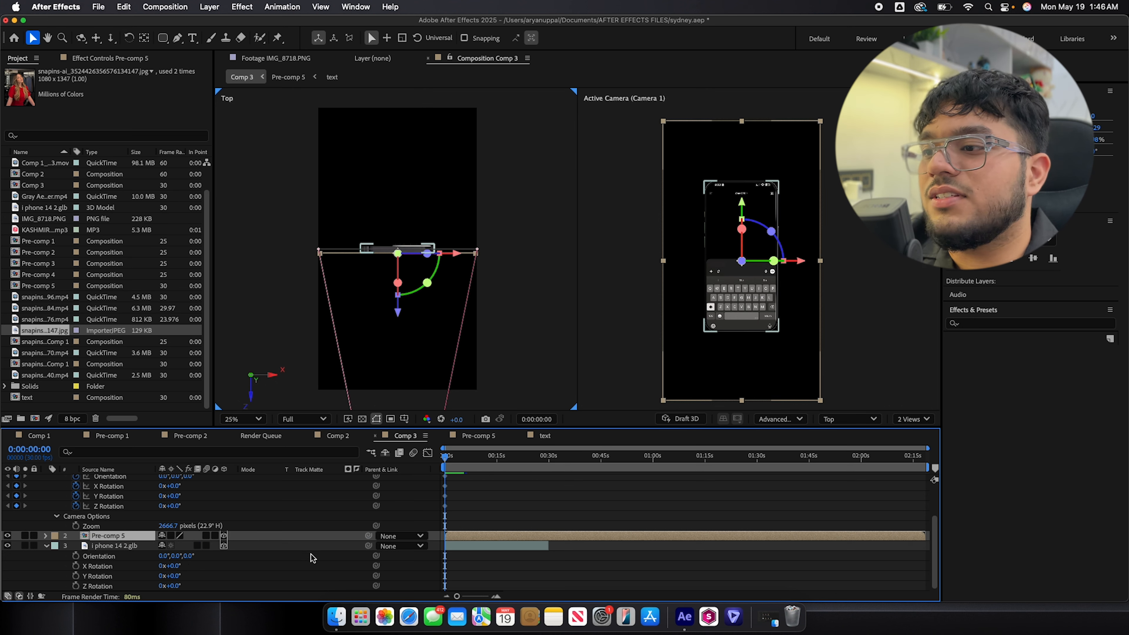
pyautogui.moveTo(368, 536); pyautogui.dragTo(180, 561)
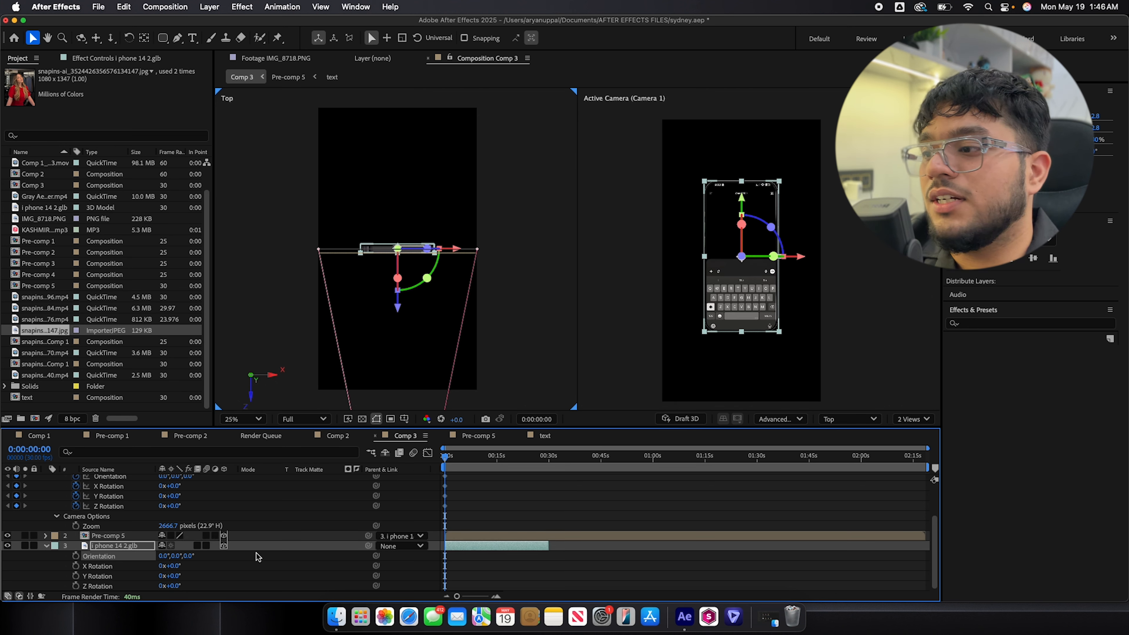
# Step: Turn the iPhone model to Orientation 0, 313, 0 and X Rotation -13°, then save the project
pyautogui.moveTo(165, 558)
pyautogui.mouseDown()
pyautogui.moveTo(178, 558)
pyautogui.moveTo(154, 556)
pyautogui.mouseUp()
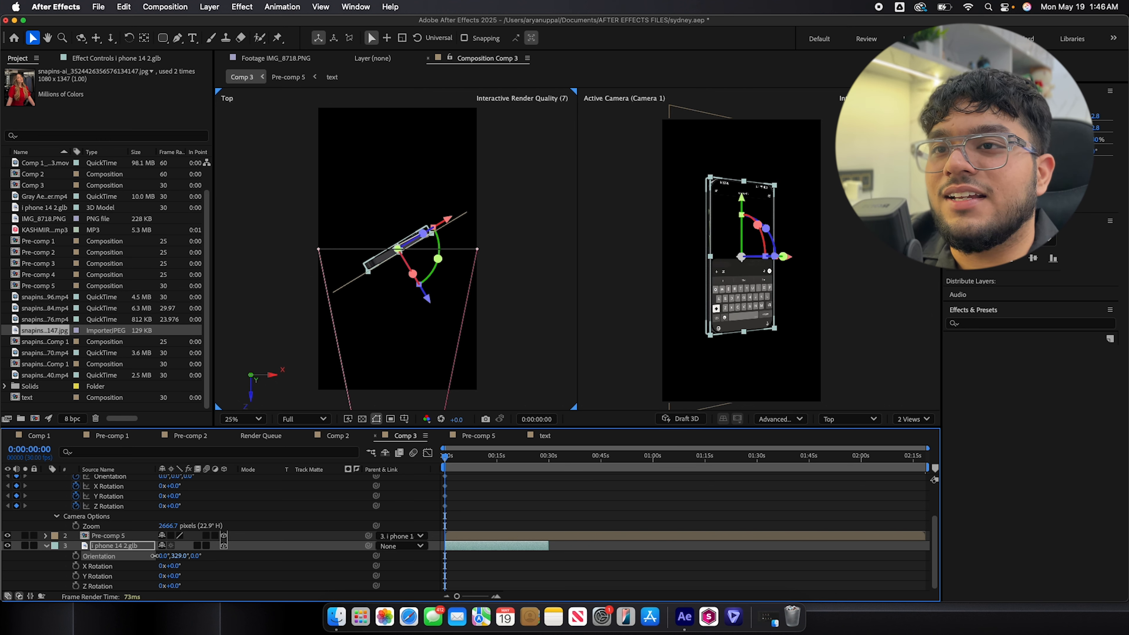
pyautogui.click(178, 576)
pyautogui.moveTo(174, 586); pyautogui.dragTo(167, 558)
pyautogui.press('super+z')
pyautogui.press('super+z')
pyautogui.click(179, 558)
pyautogui.press('super+s')
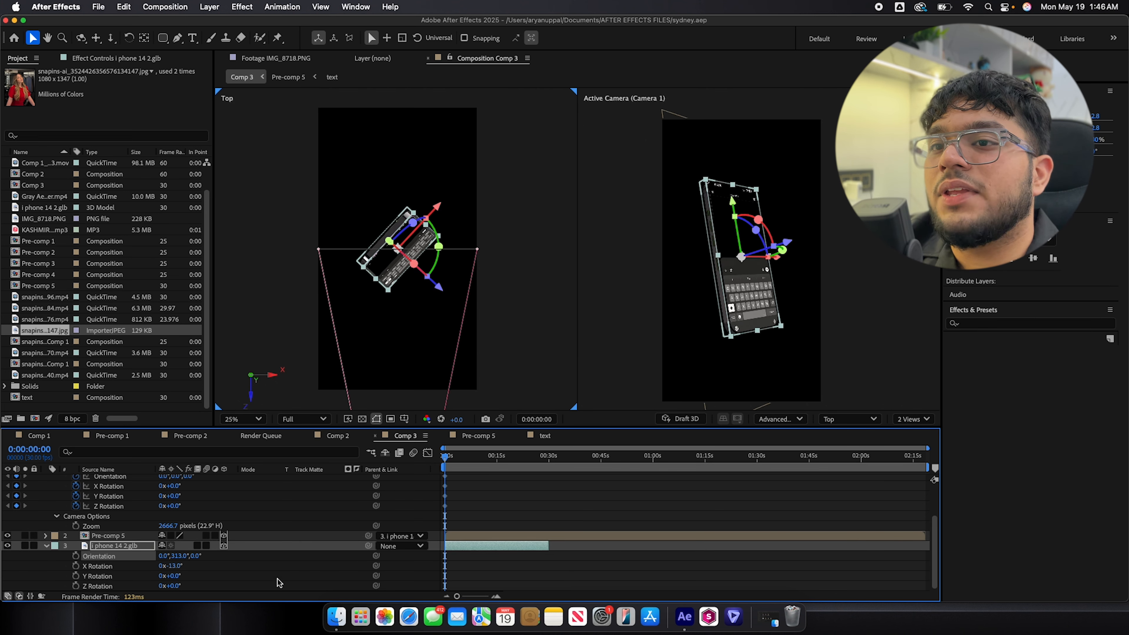
# Step: Select Camera 1 and play Comp 3 from the start, stopping at 0:00:00:16, once the first message bubble has popped in
pyautogui.click(513, 511)
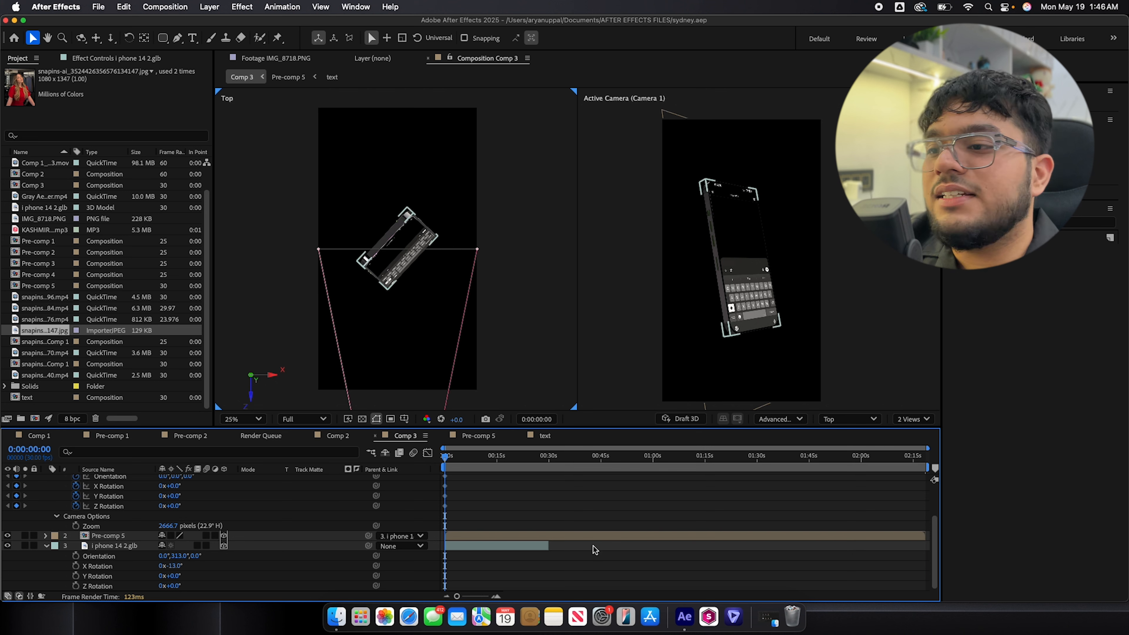
pyautogui.scroll(3, 484, 515)
pyautogui.click(451, 482)
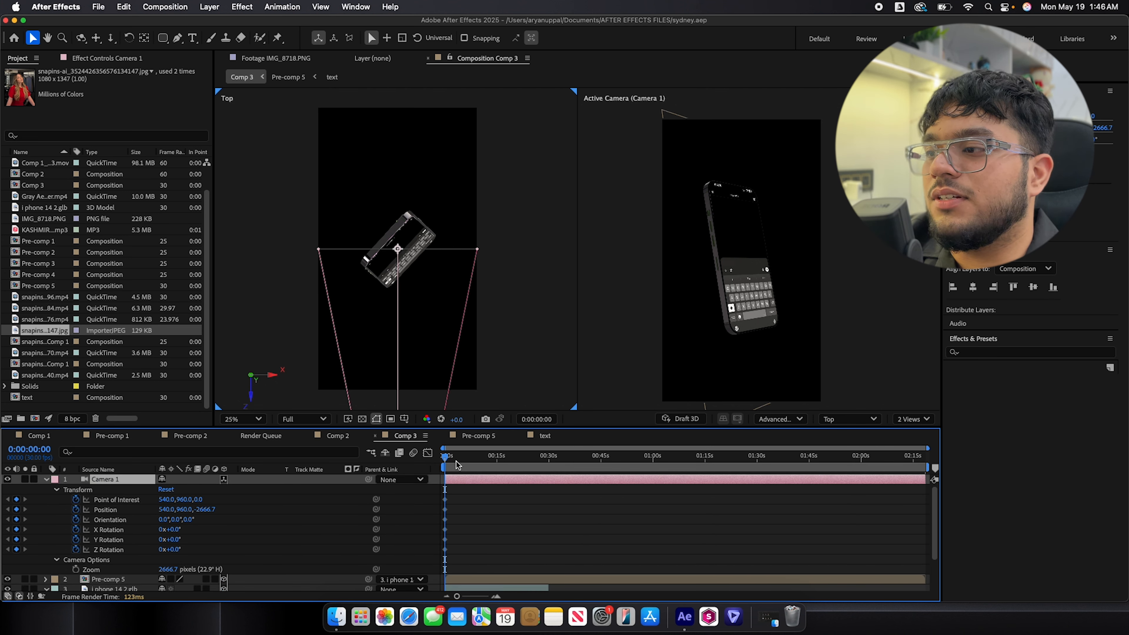
pyautogui.press('space')
pyautogui.press('space')
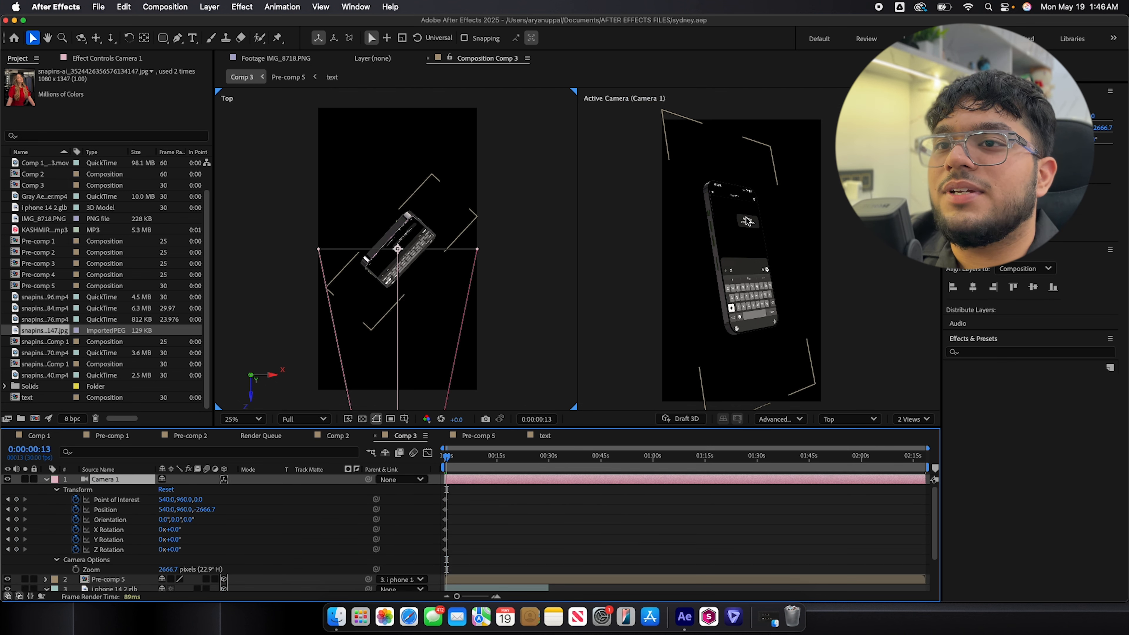
pyautogui.press('space')
pyautogui.press('space')
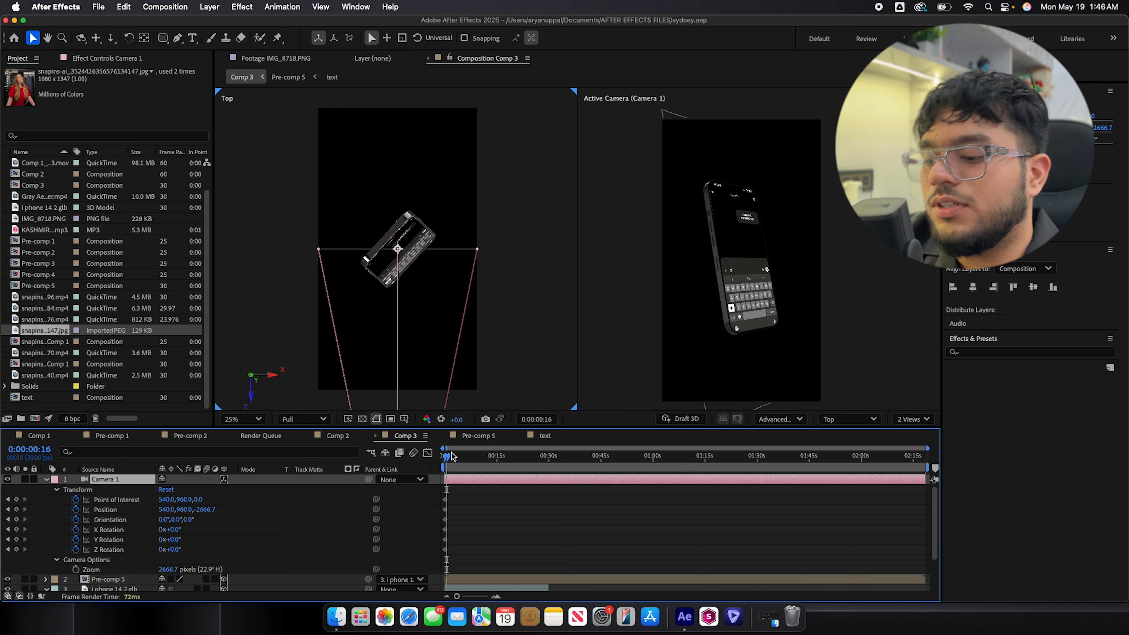
# Step: Keyframe Camera 1 closer to the phone at 0:00:00:16, with Point of Interest 443, 832, 1488 and Position 540, 832, -1178.7
pyautogui.press('=')
pyautogui.press('=')
pyautogui.press('=')
pyautogui.scroll(-2, 404, 384)
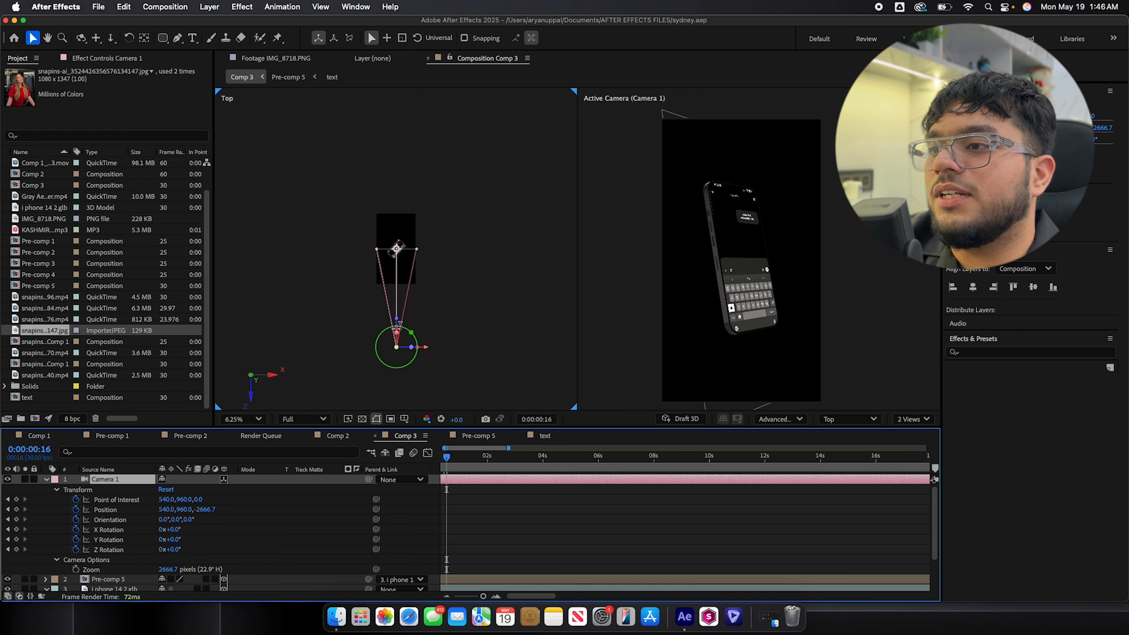
pyautogui.moveTo(398, 322); pyautogui.dragTo(399, 294)
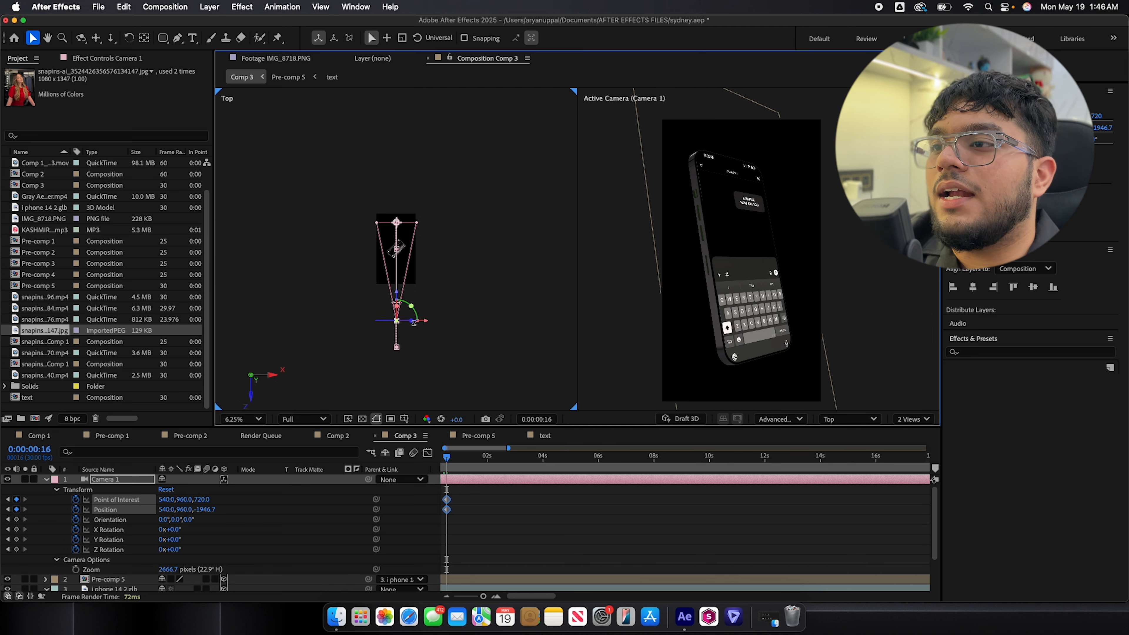
pyautogui.moveTo(397, 320); pyautogui.dragTo(405, 317)
pyautogui.press('super+z')
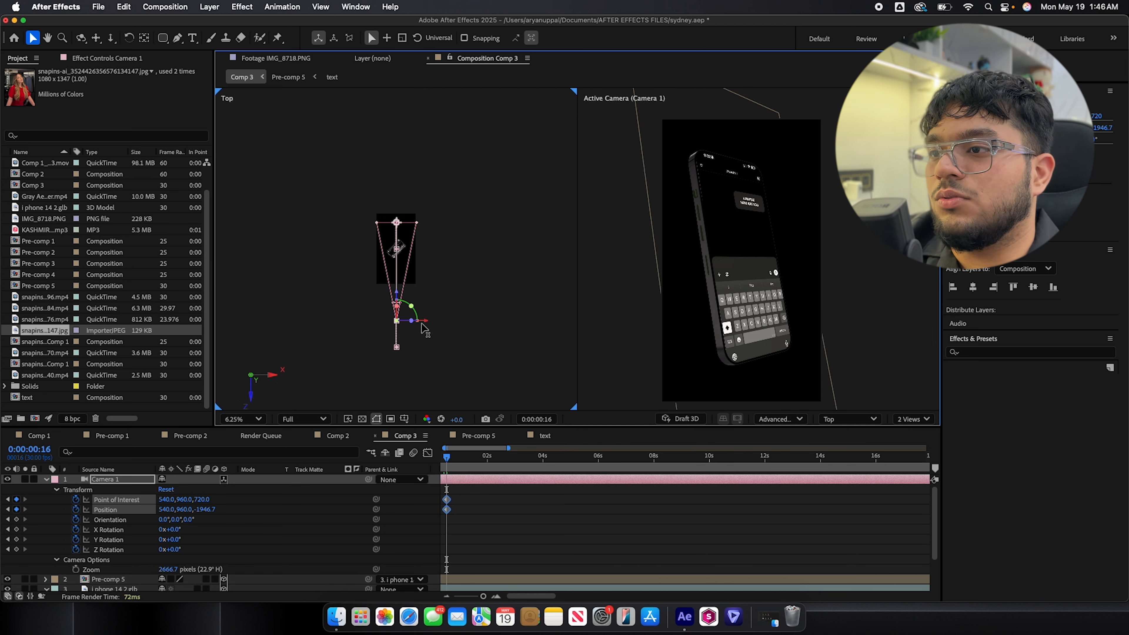
pyautogui.moveTo(171, 501); pyautogui.dragTo(108, 498)
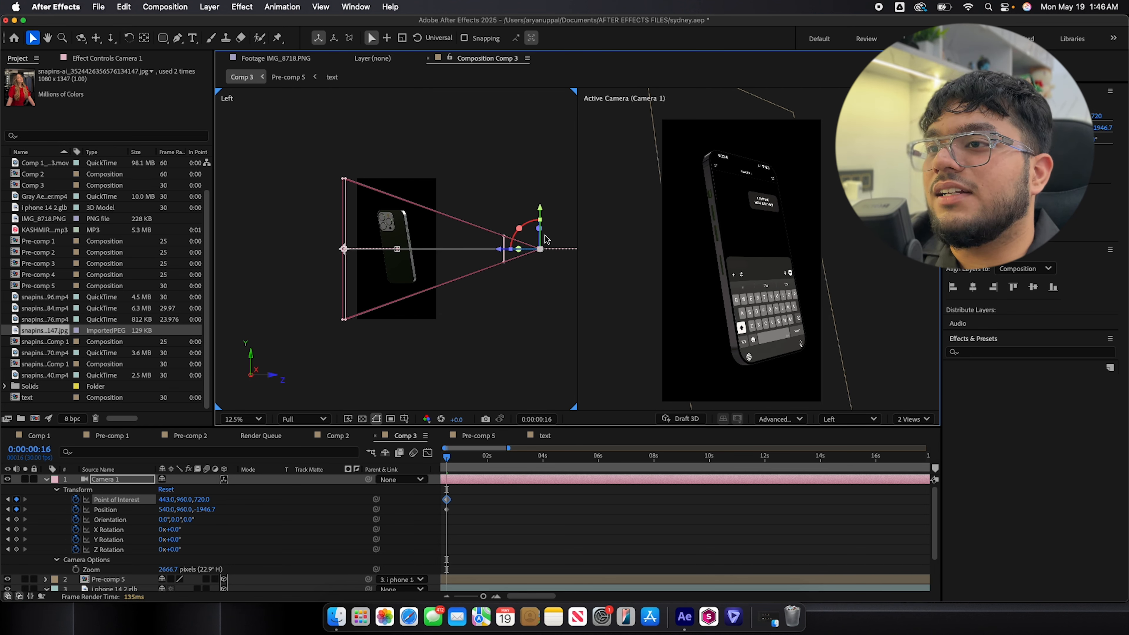
pyautogui.moveTo(542, 250); pyautogui.dragTo(532, 243)
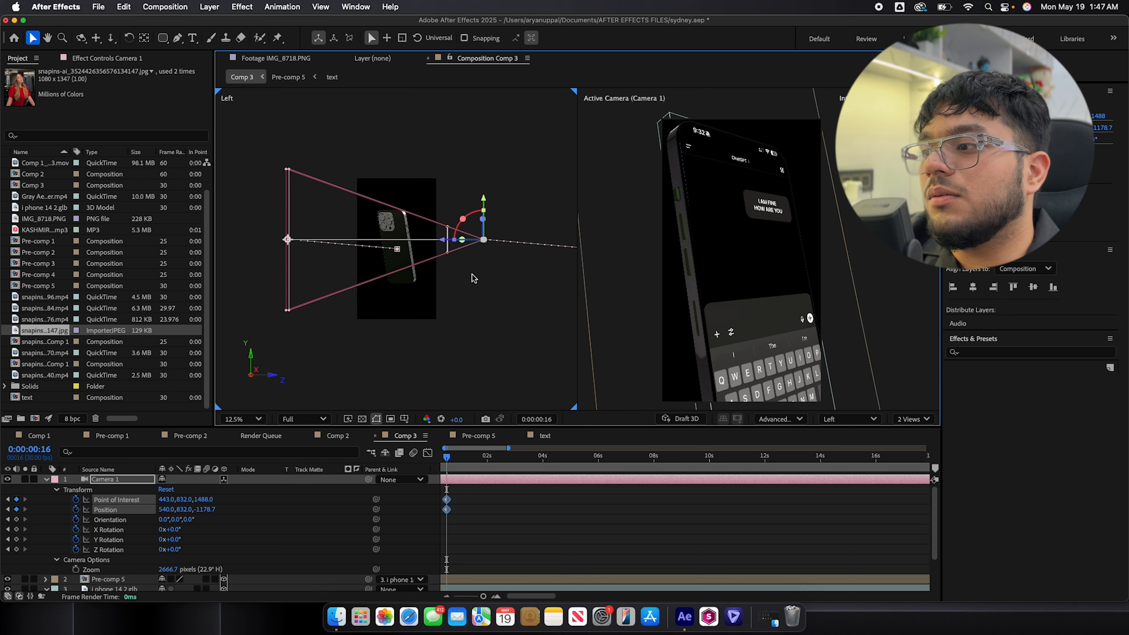
# Step: Try shifting Camera 1's Point of Interest along X, and undo the change
pyautogui.click(907, 420)
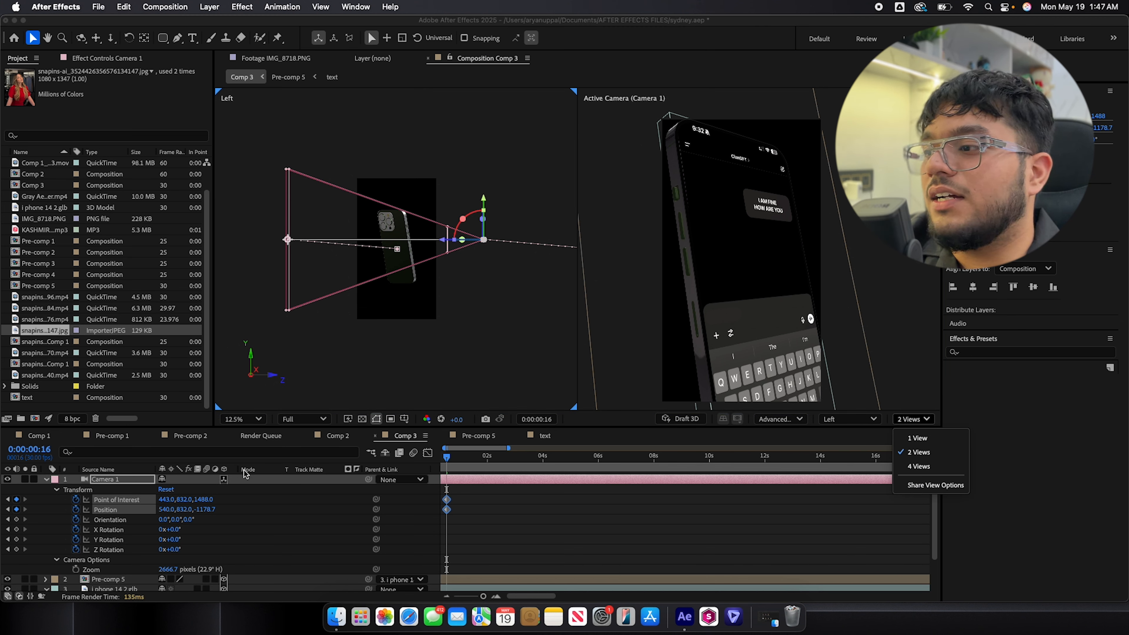
pyautogui.click(159, 502)
pyautogui.moveTo(164, 500)
pyautogui.mouseDown()
pyautogui.moveTo(320, 499)
pyautogui.moveTo(149, 501)
pyautogui.moveTo(180, 504)
pyautogui.mouseUp()
pyautogui.press('super+z')
pyautogui.press('super+z')
pyautogui.scroll(-1, 502, 512)
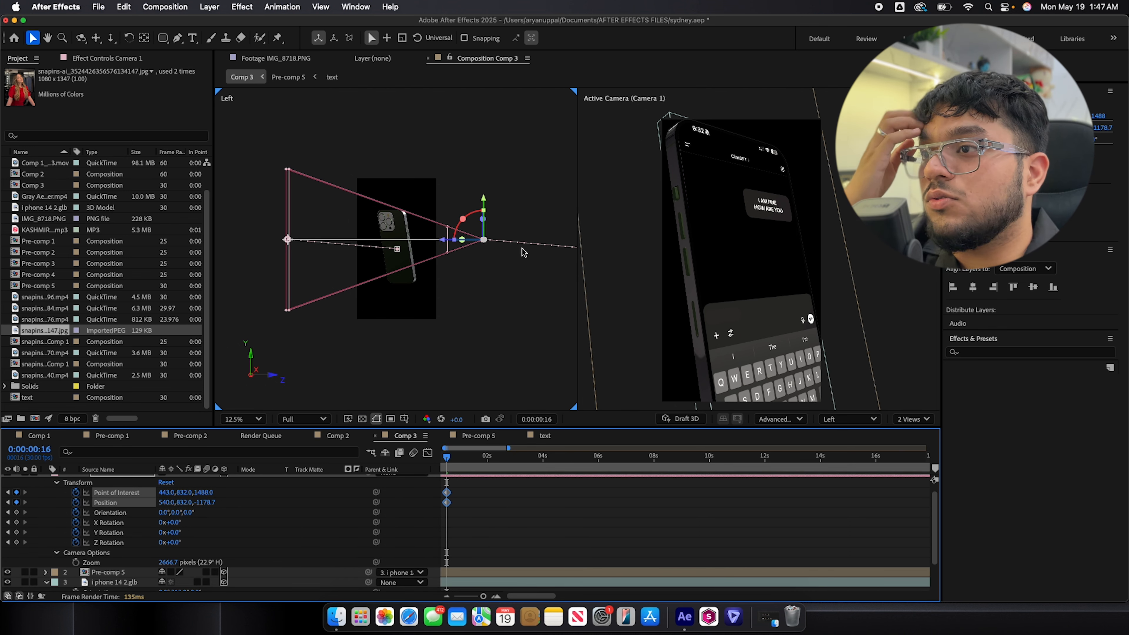
# Step: Keyframe the iPhone model's Orientation at 0:00:00:00 and turn it to about 0, 347, 0 at 0:00:00:11
pyautogui.scroll(-2, 500, 505)
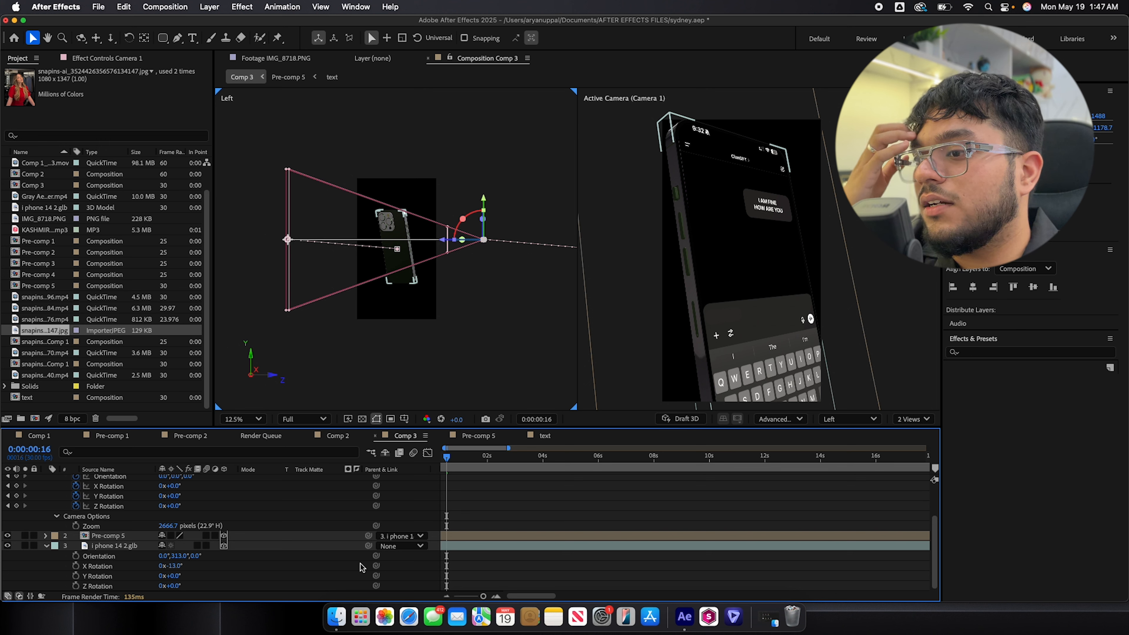
pyautogui.click(458, 546)
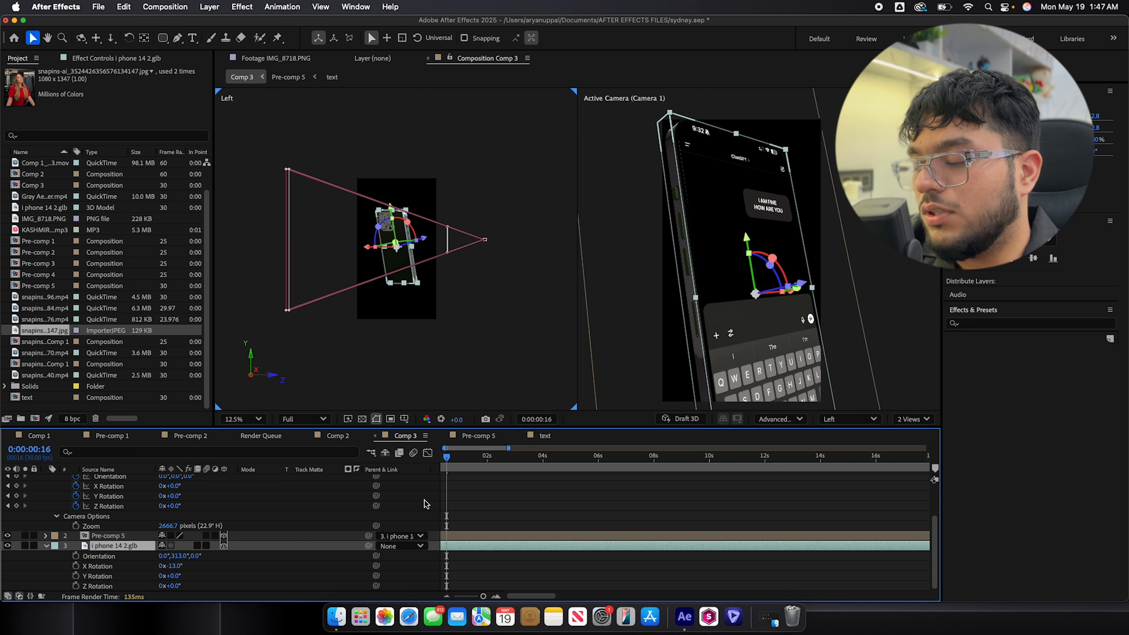
pyautogui.press('Home')
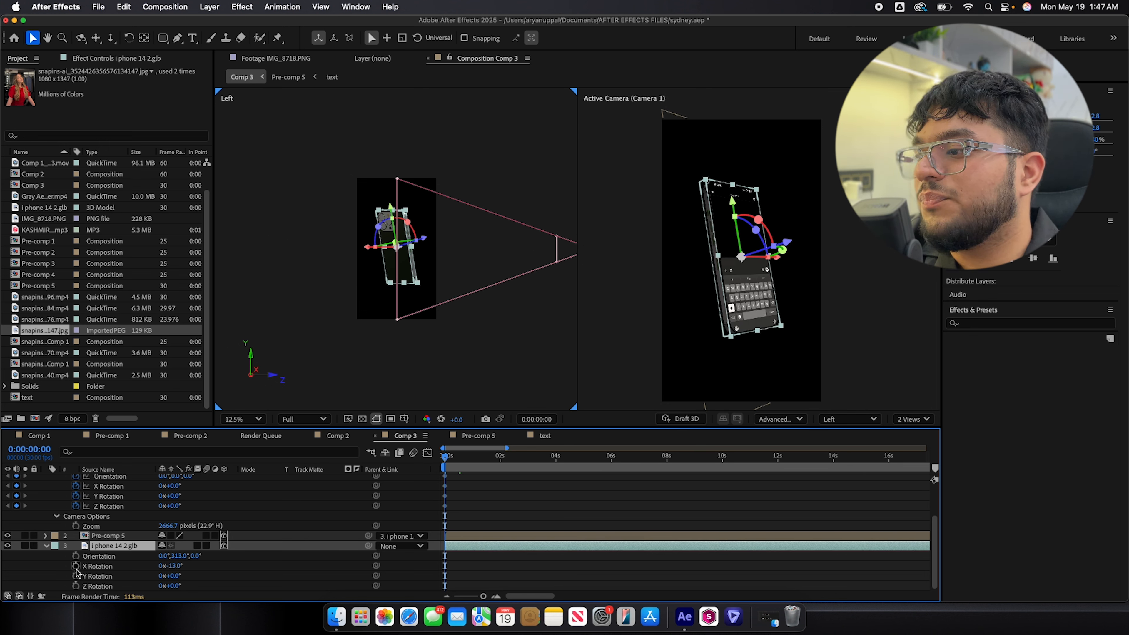
pyautogui.click(75, 556)
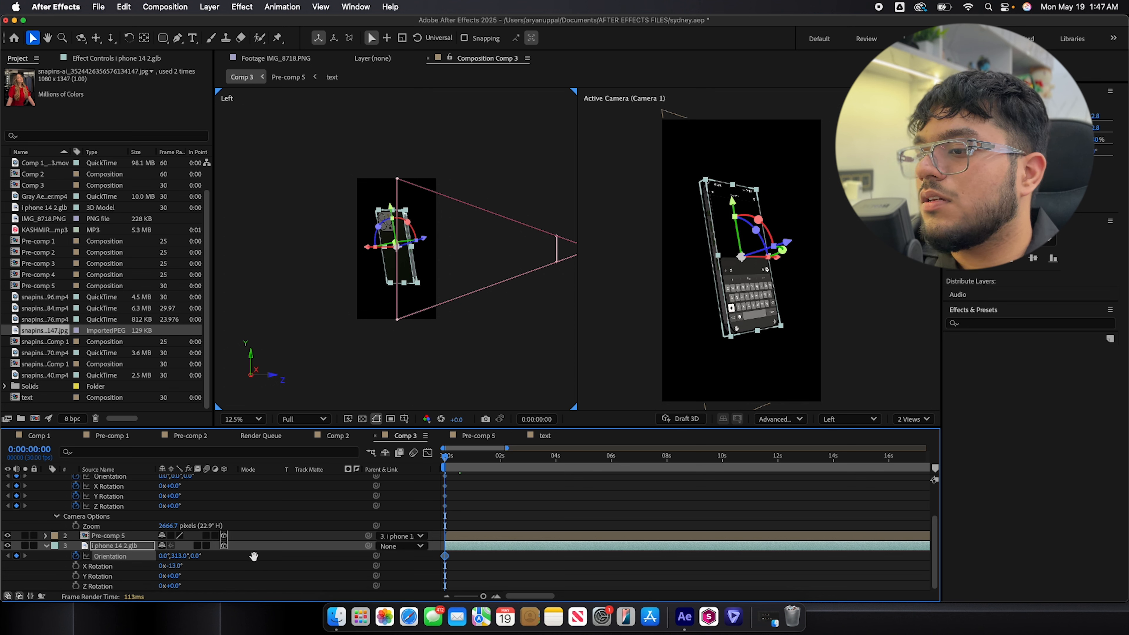
pyautogui.press('space')
pyautogui.moveTo(180, 561); pyautogui.dragTo(202, 555)
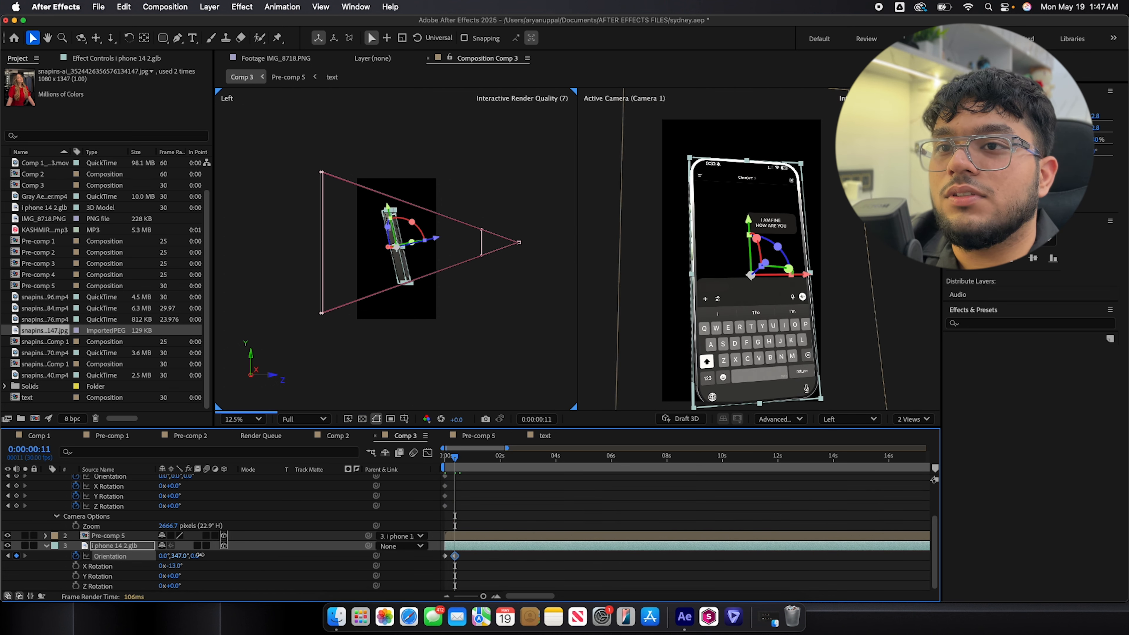
# Step: Reframe Camera 1 on the message bubble at the 0:00:00:16 keyframes, with Point of Interest 432, 736, 1592 and Position 693, 736, -884.7
pyautogui.scroll(3, 201, 530)
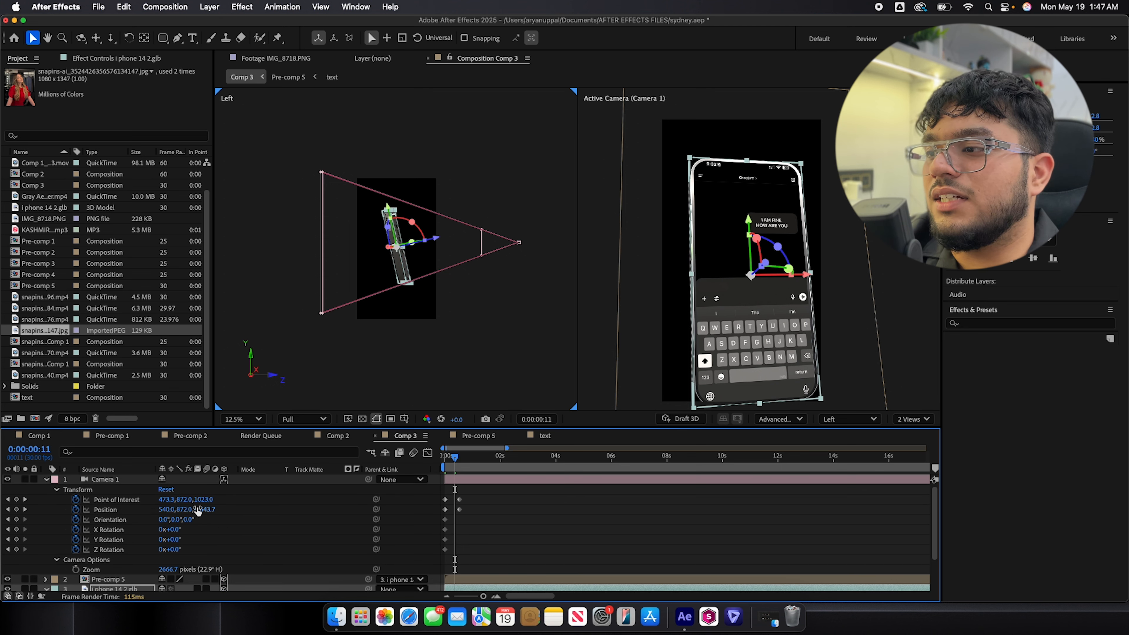
pyautogui.click(26, 500)
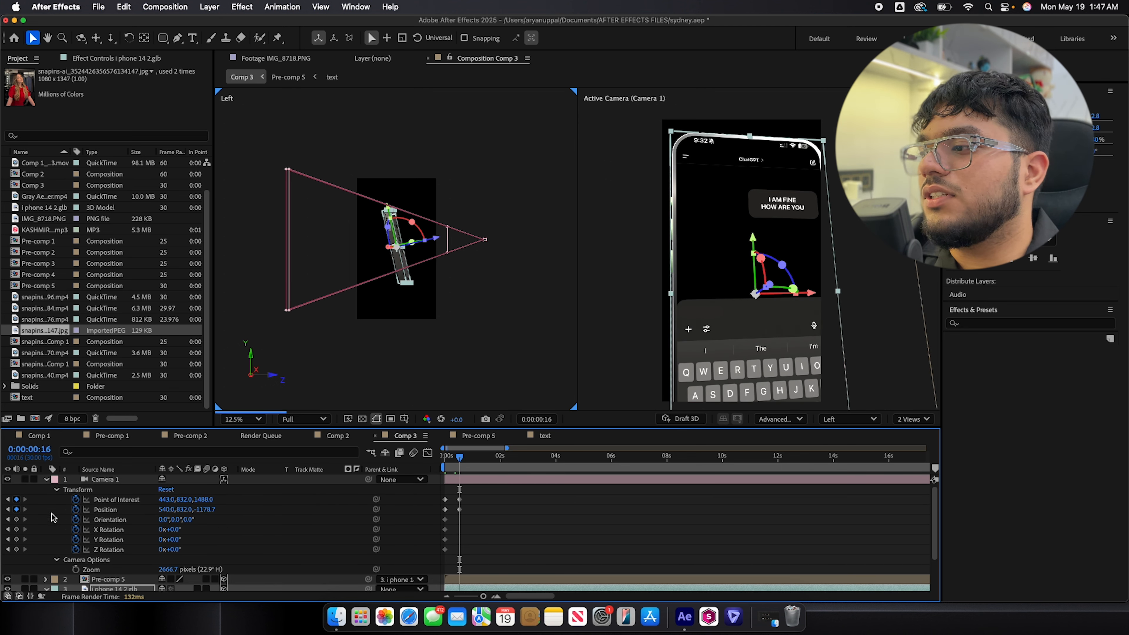
pyautogui.moveTo(165, 511); pyautogui.dragTo(258, 509)
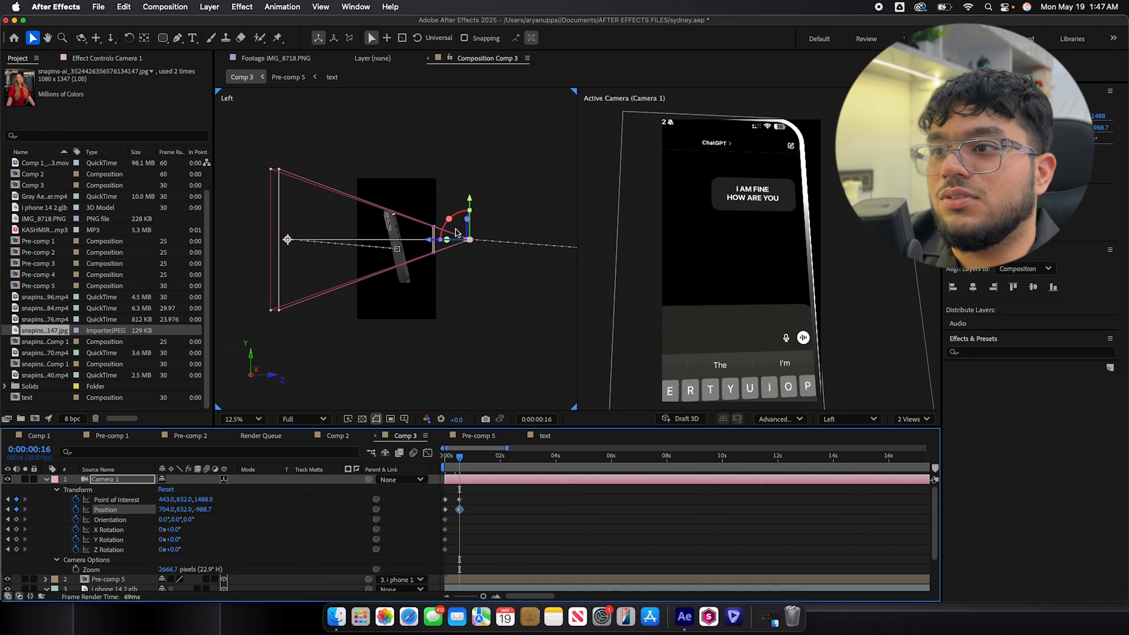
pyautogui.moveTo(471, 216); pyautogui.dragTo(468, 195)
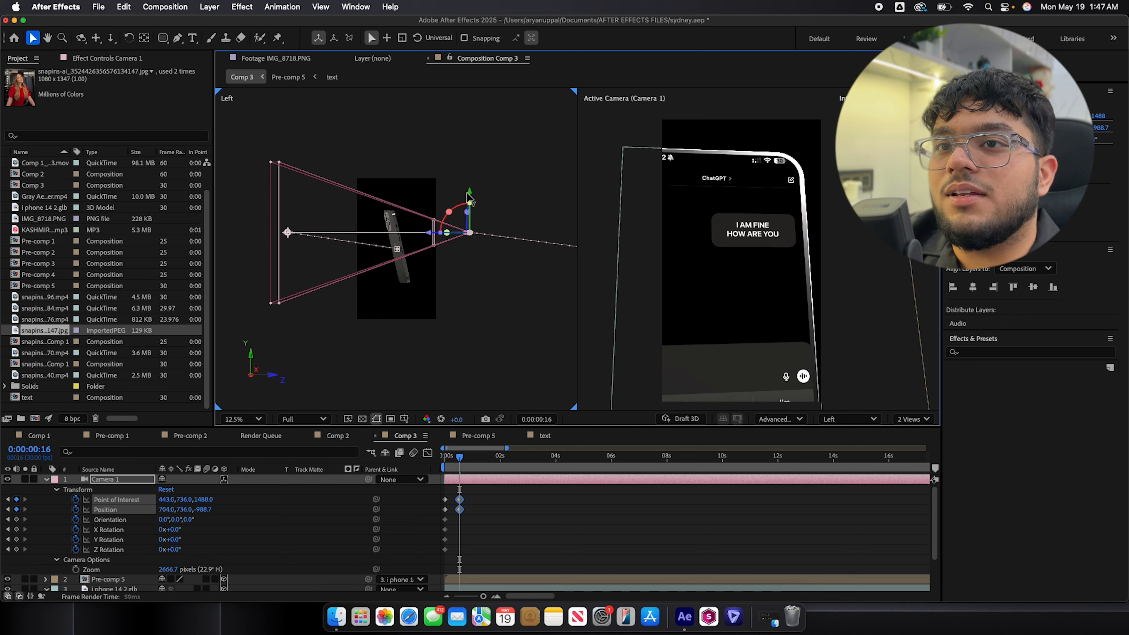
pyautogui.moveTo(431, 238); pyautogui.dragTo(422, 237)
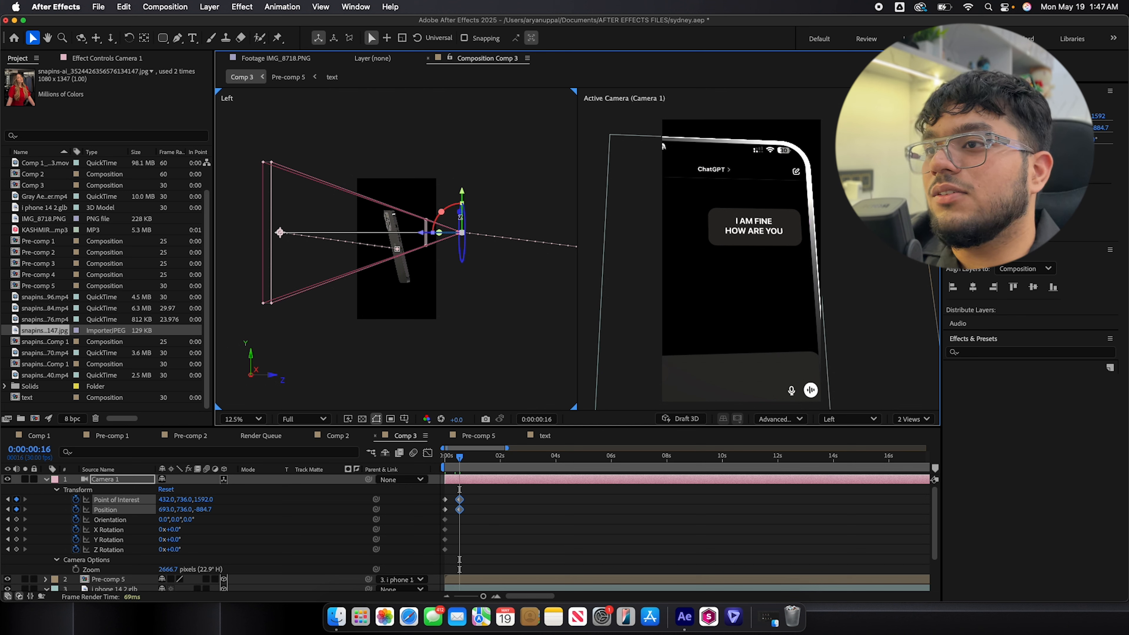
# Step: Roll Camera 1 to Orientation 0, 0, 5.4 at 0:00:00:16 and play the move from the start
pyautogui.click(461, 219)
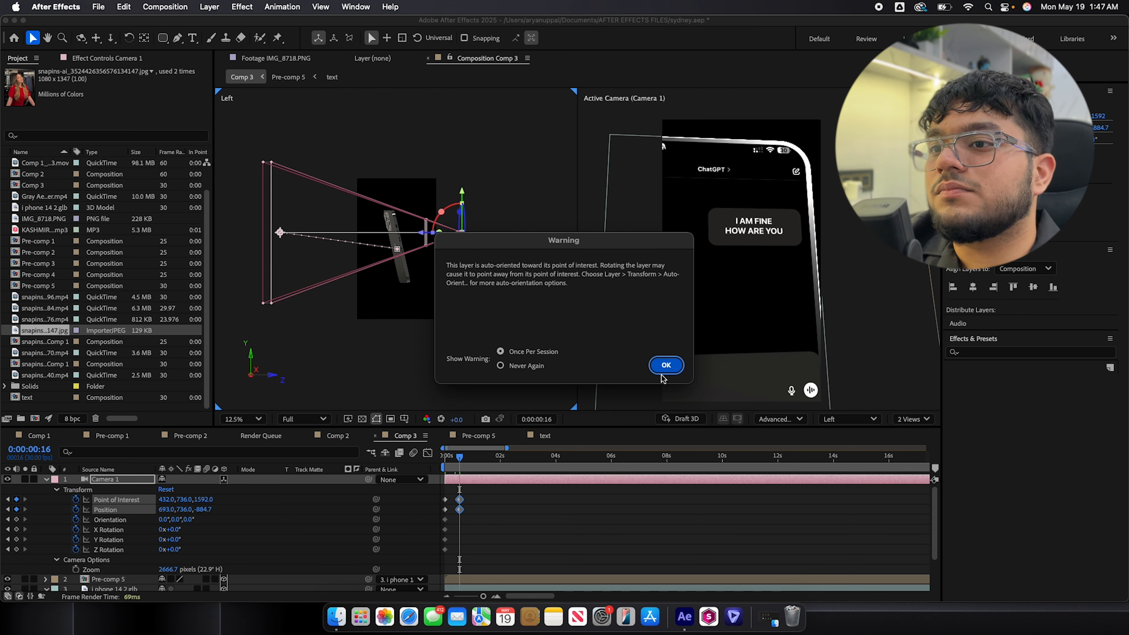
pyautogui.click(665, 364)
pyautogui.moveTo(462, 253); pyautogui.dragTo(465, 240)
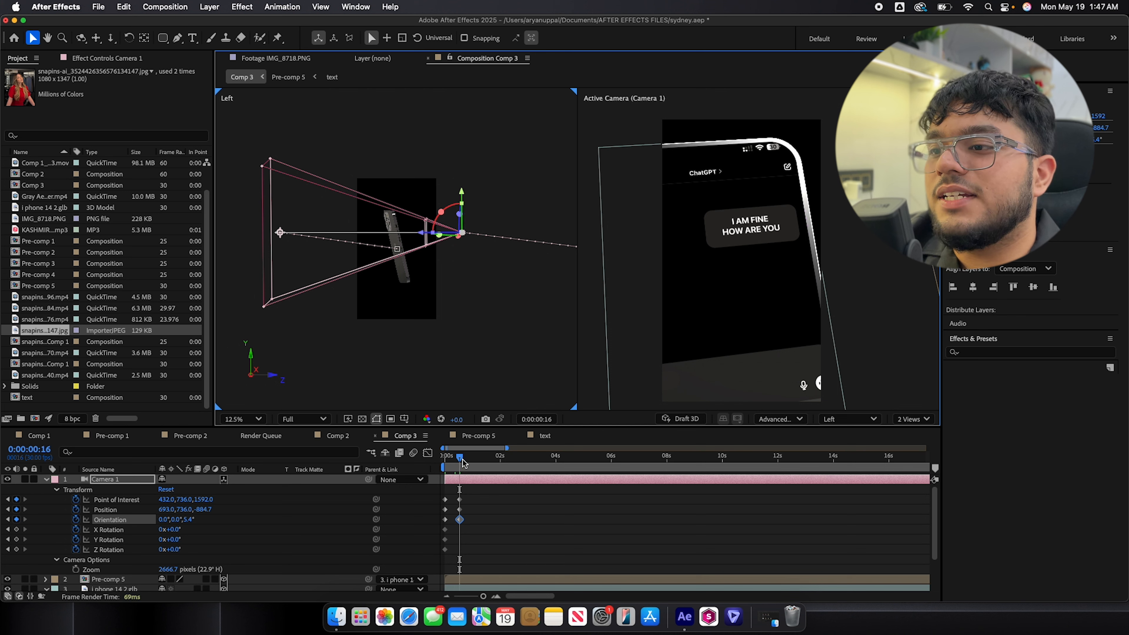
pyautogui.moveTo(461, 465); pyautogui.dragTo(442, 460)
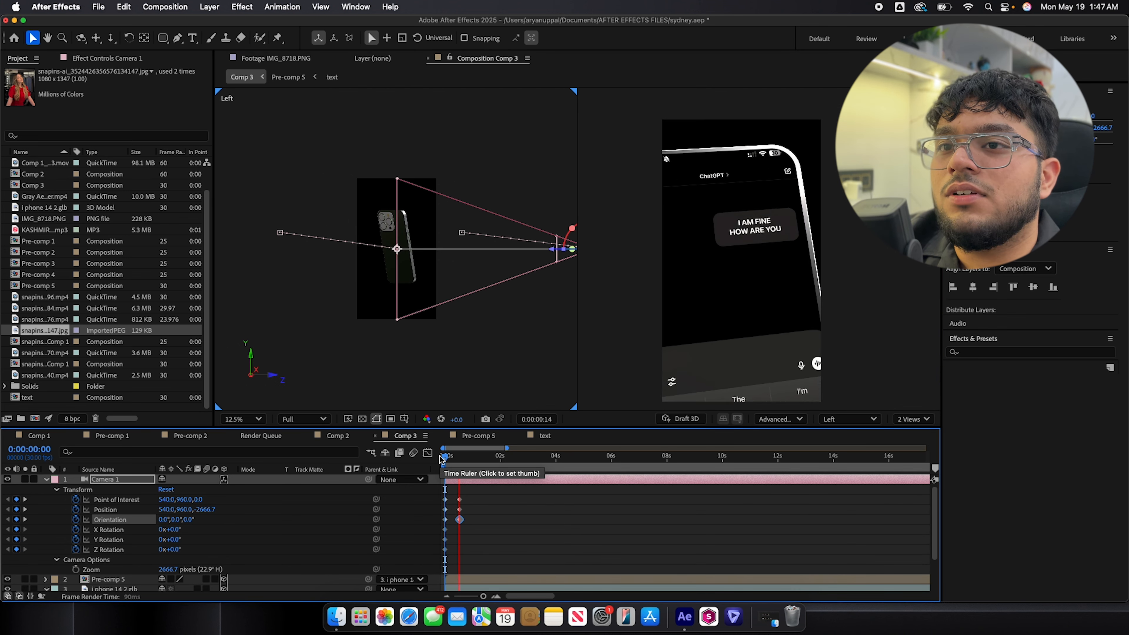
# Step: Keyframe Camera 1 on the second bubble at 0:00:01:20, with Position 497, 736, -794.7 and Orientation 0, 0, 339.4
pyautogui.moveTo(441, 460); pyautogui.dragTo(492, 466)
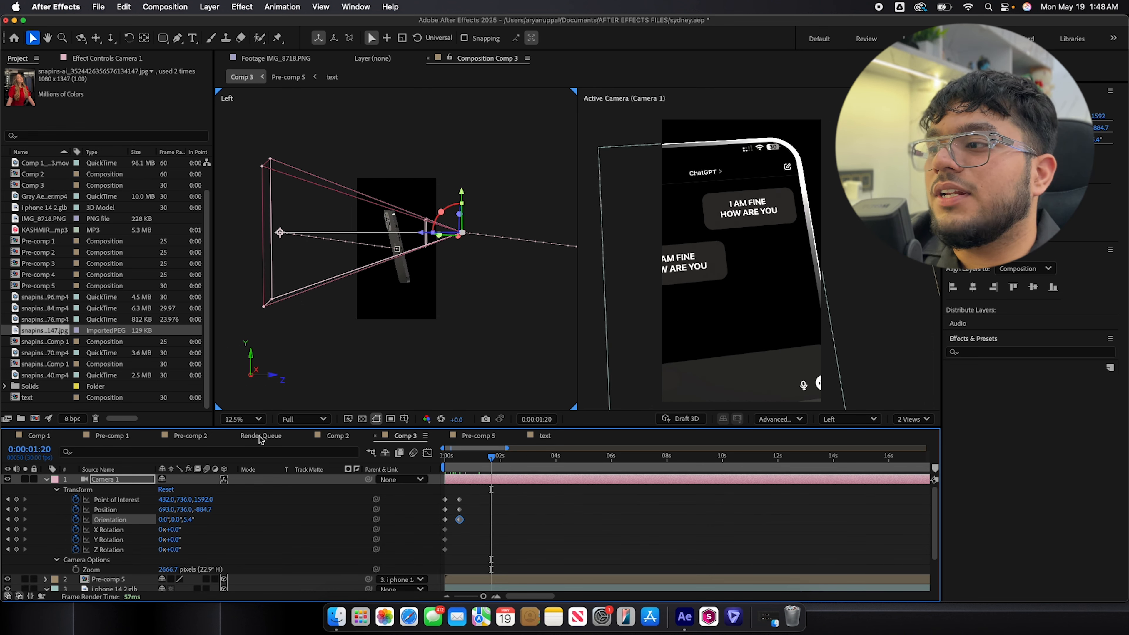
pyautogui.moveTo(166, 509); pyautogui.dragTo(76, 509)
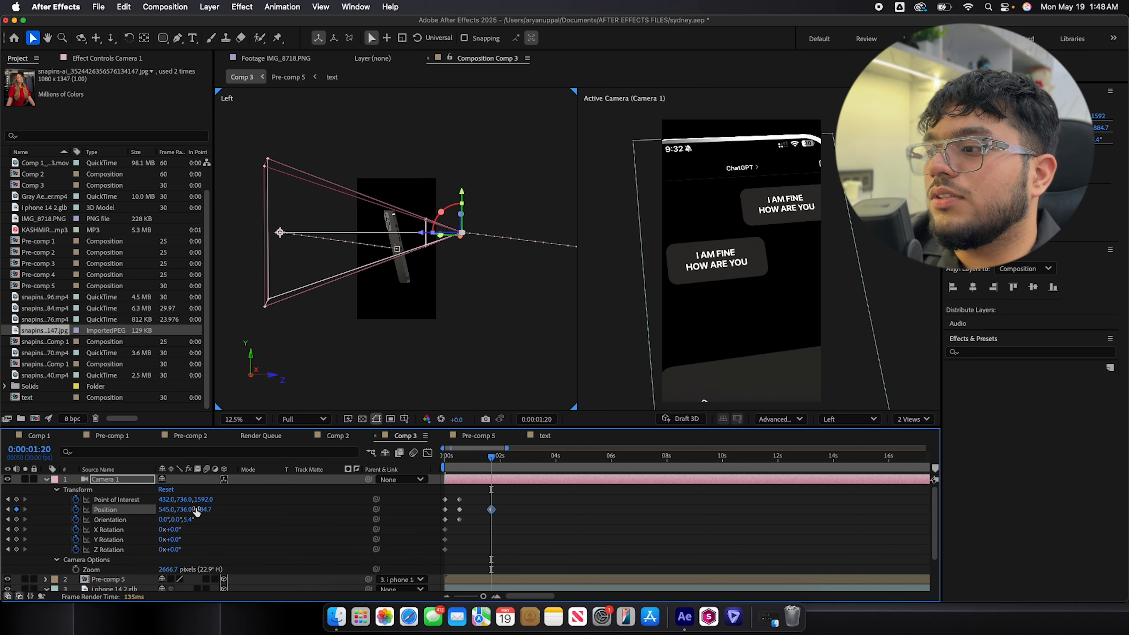
pyautogui.moveTo(187, 520); pyautogui.dragTo(159, 515)
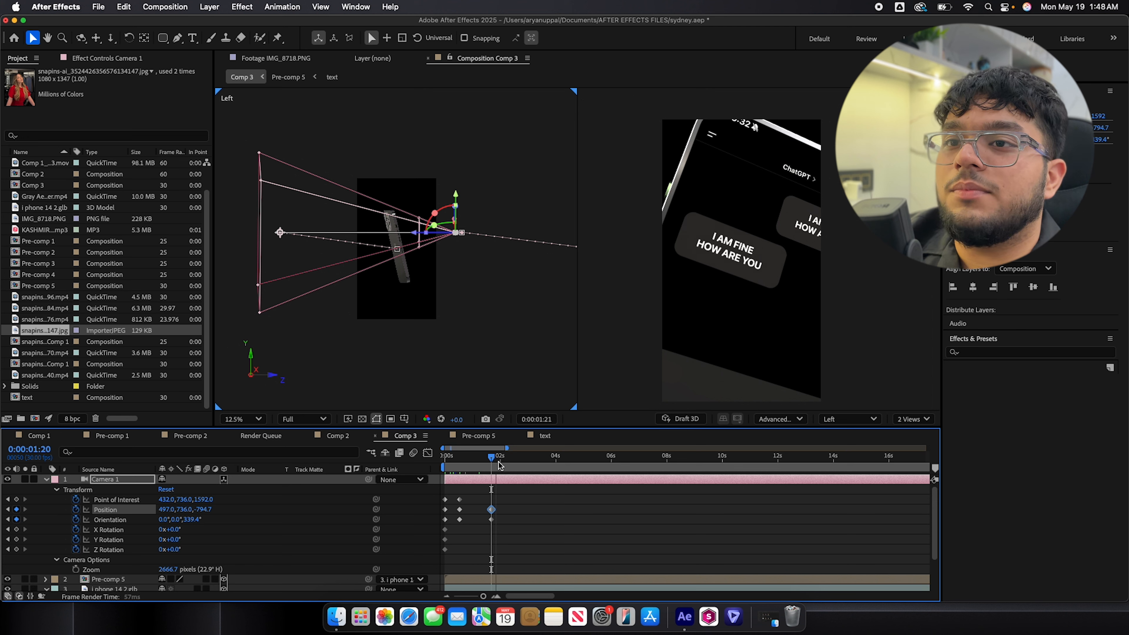
# Step: Frame the photo reply at 0:00:02:12 with Camera 1's Point of Interest 432, 950, 1592, Position 420, 736, -812.7 and Orientation 0, 0, 356.4
pyautogui.press('space')
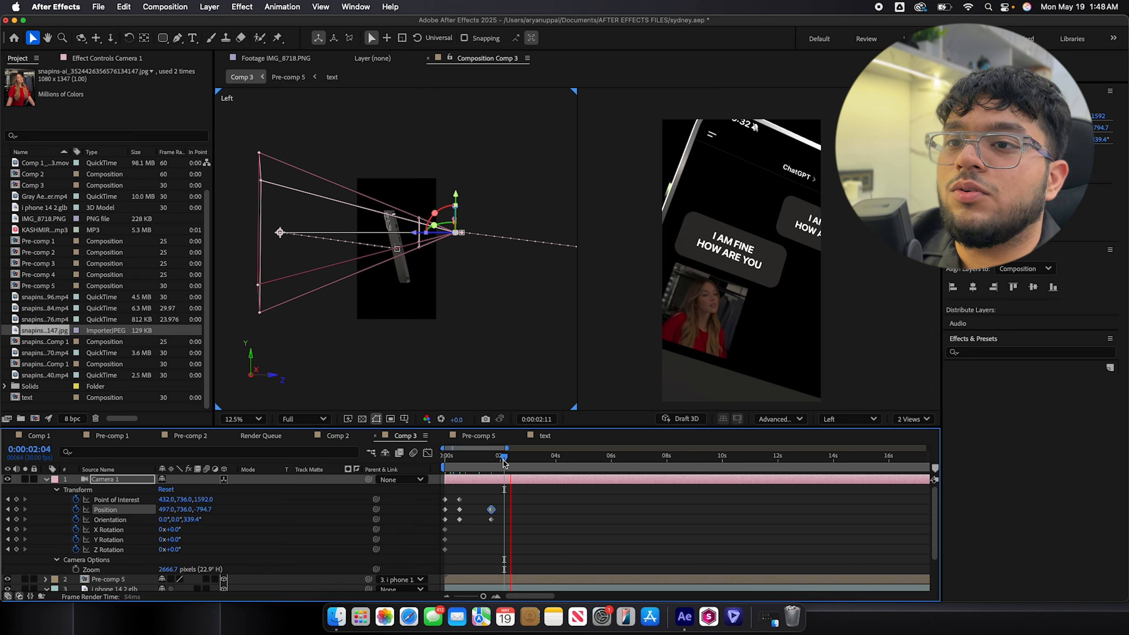
pyautogui.moveTo(209, 510); pyautogui.dragTo(335, 483)
pyautogui.moveTo(218, 500); pyautogui.dragTo(318, 494)
pyautogui.press('super+z')
pyautogui.moveTo(208, 511); pyautogui.dragTo(123, 510)
pyautogui.press('super+z')
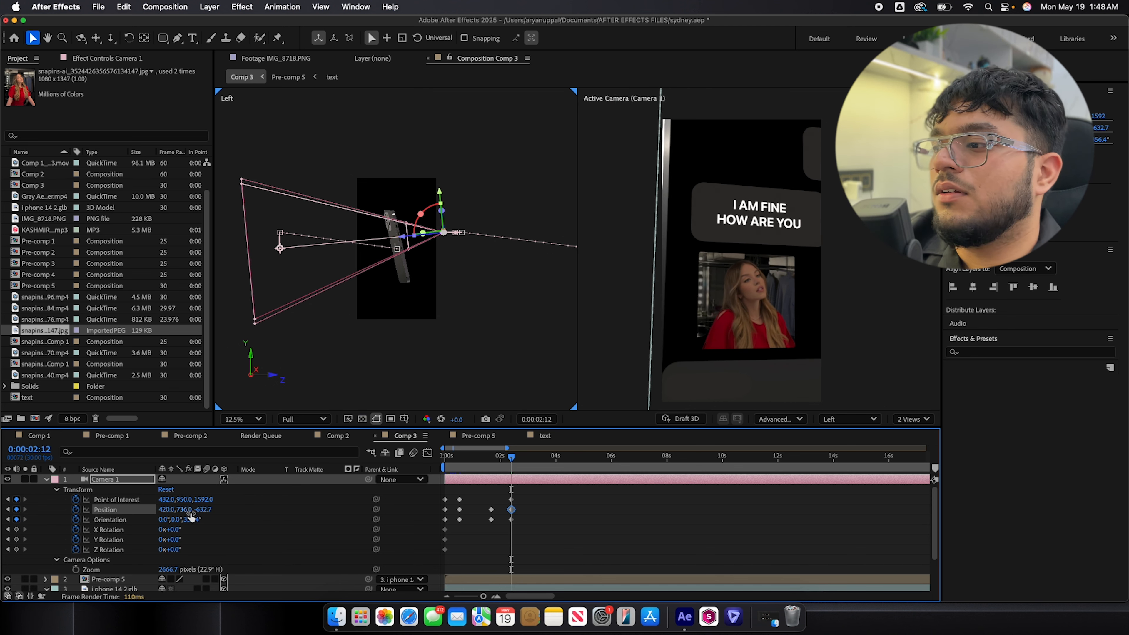
pyautogui.moveTo(201, 510); pyautogui.dragTo(195, 512)
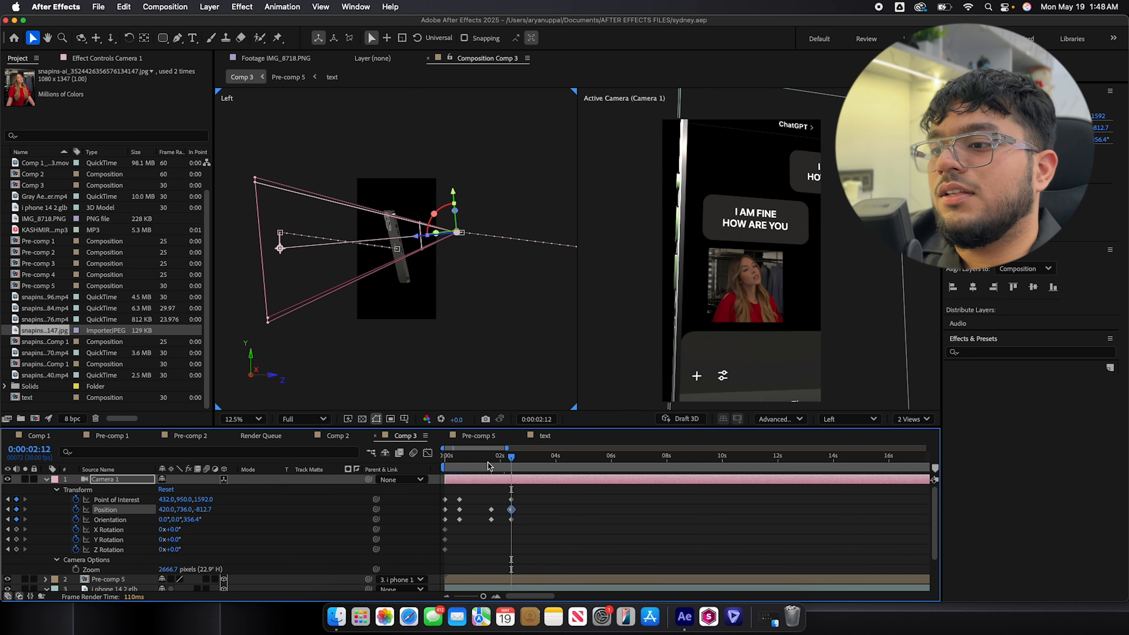
# Step: Play back the whole camera move from the start through the photo reply
pyautogui.press('Home')
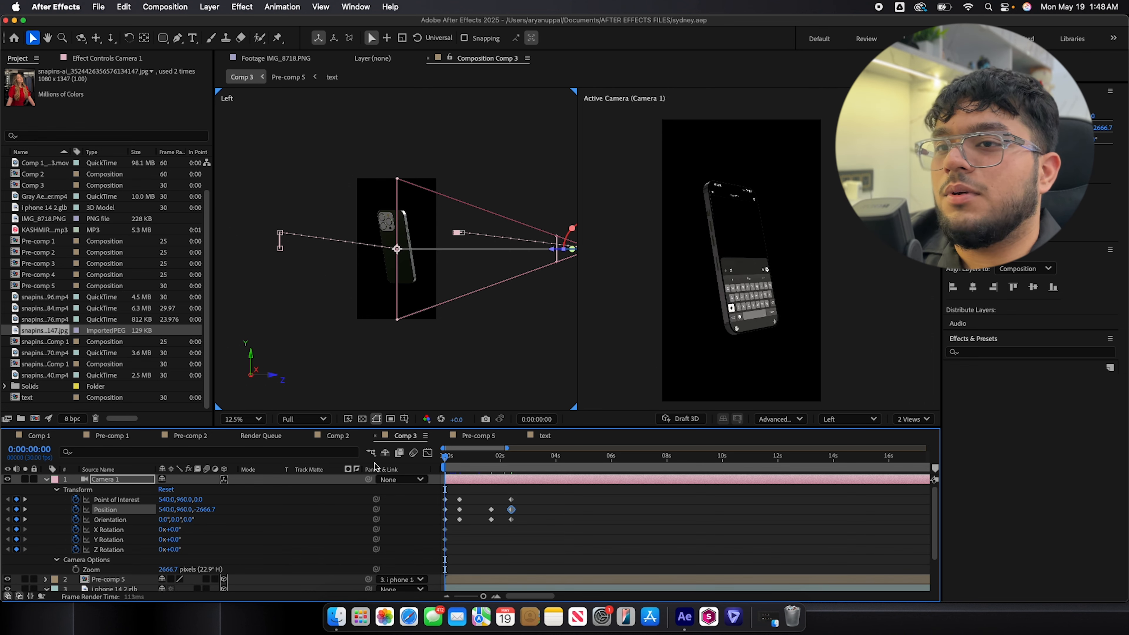
pyautogui.press('space')
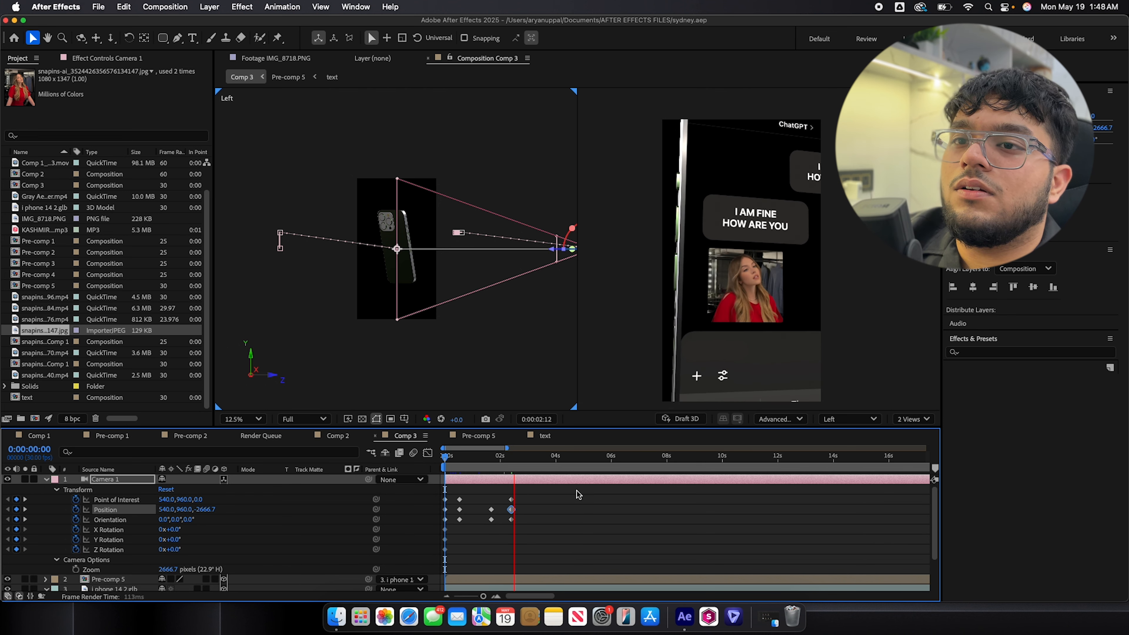
pyautogui.press('space')
# Step: Apply Easy Ease to all of Camera 1's Point of Interest, Position and Orientation keyframes and fit their curves in the Graph Editor
pyautogui.moveTo(532, 494); pyautogui.dragTo(374, 527)
pyautogui.press('F9')
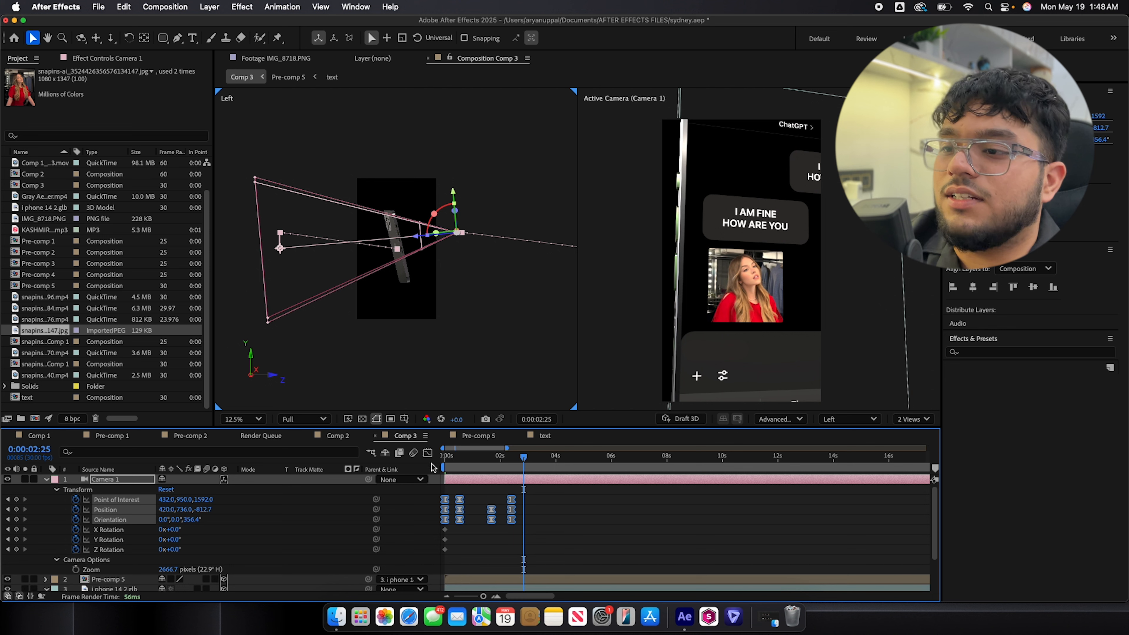
pyautogui.click(428, 453)
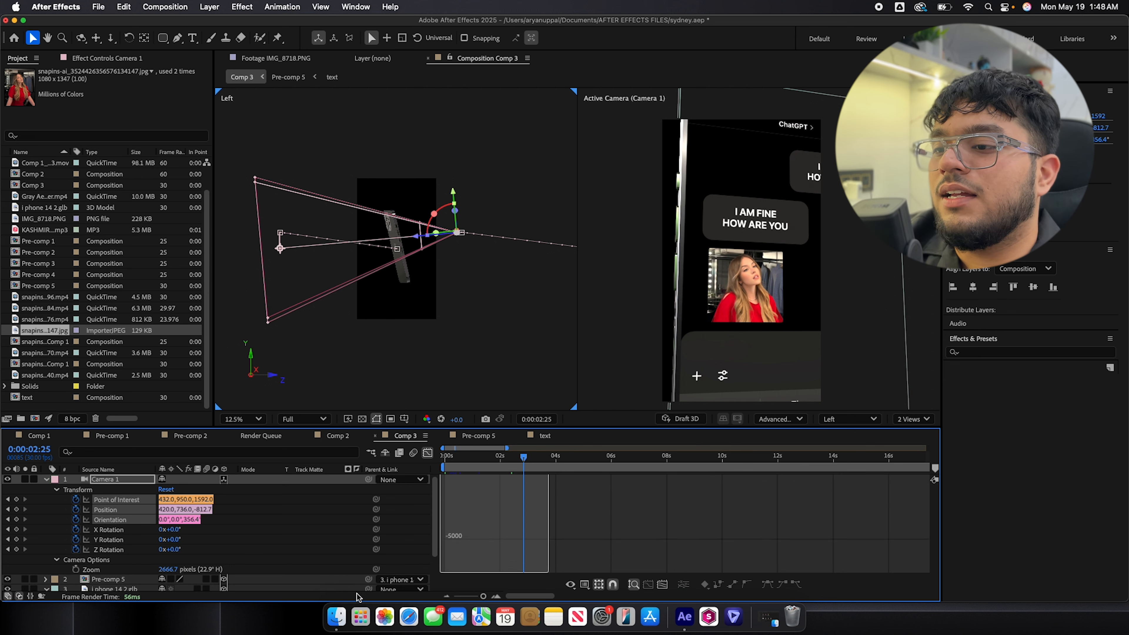
pyautogui.click(653, 585)
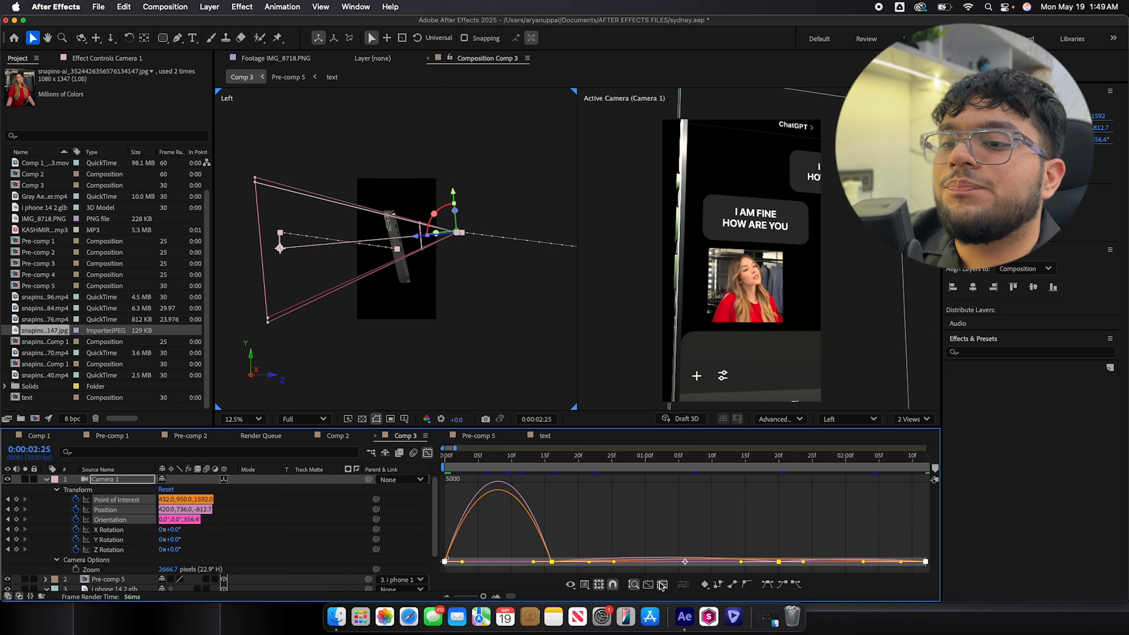
# Step: Pull the ease handle before Camera 1's second keyframe toward the start, collapse the layer properties and return to the layer-bar timeline
pyautogui.moveTo(533, 563); pyautogui.dragTo(475, 563)
pyautogui.press('super+a')
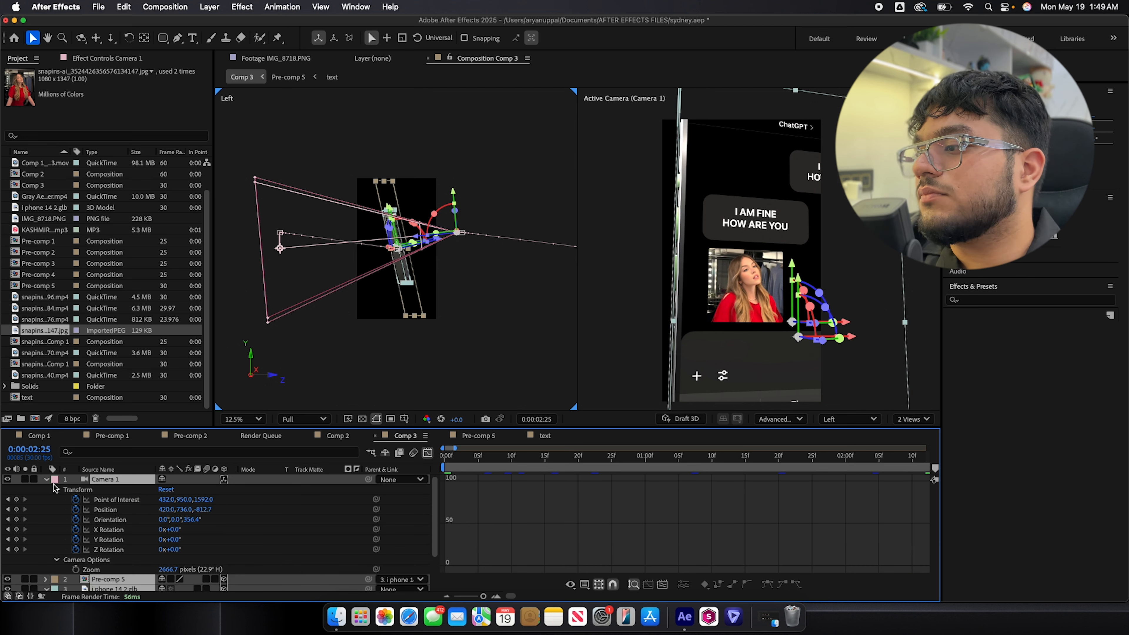
pyautogui.click(47, 479)
pyautogui.click(243, 522)
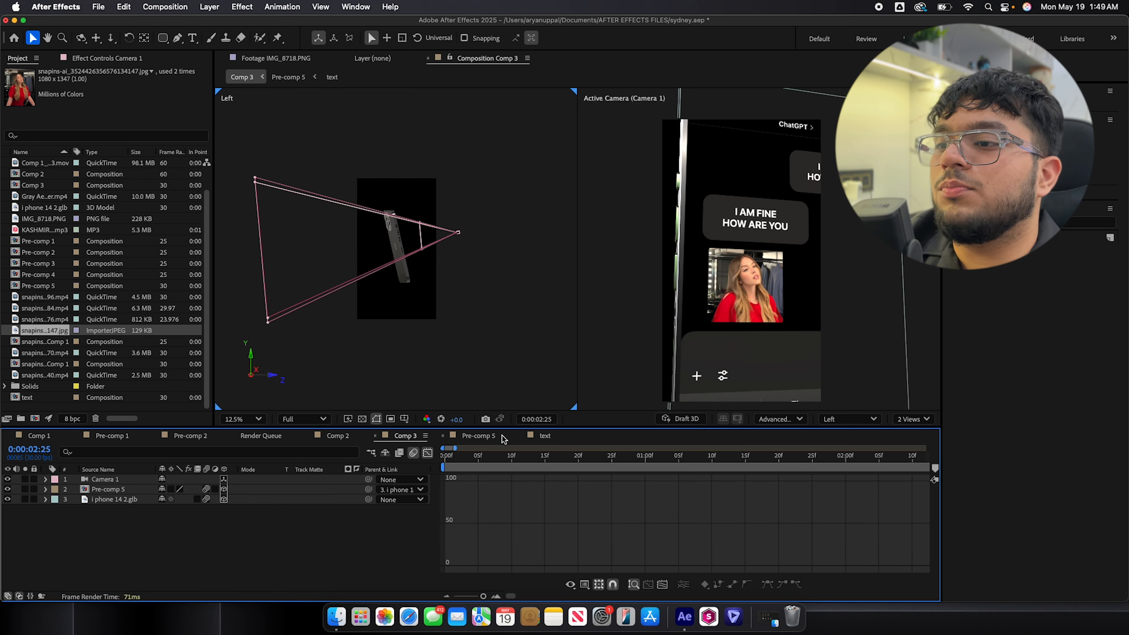
pyautogui.click(428, 453)
# Step: Set the preview resolution to Quarter and play back the eased camera move
pyautogui.press('space')
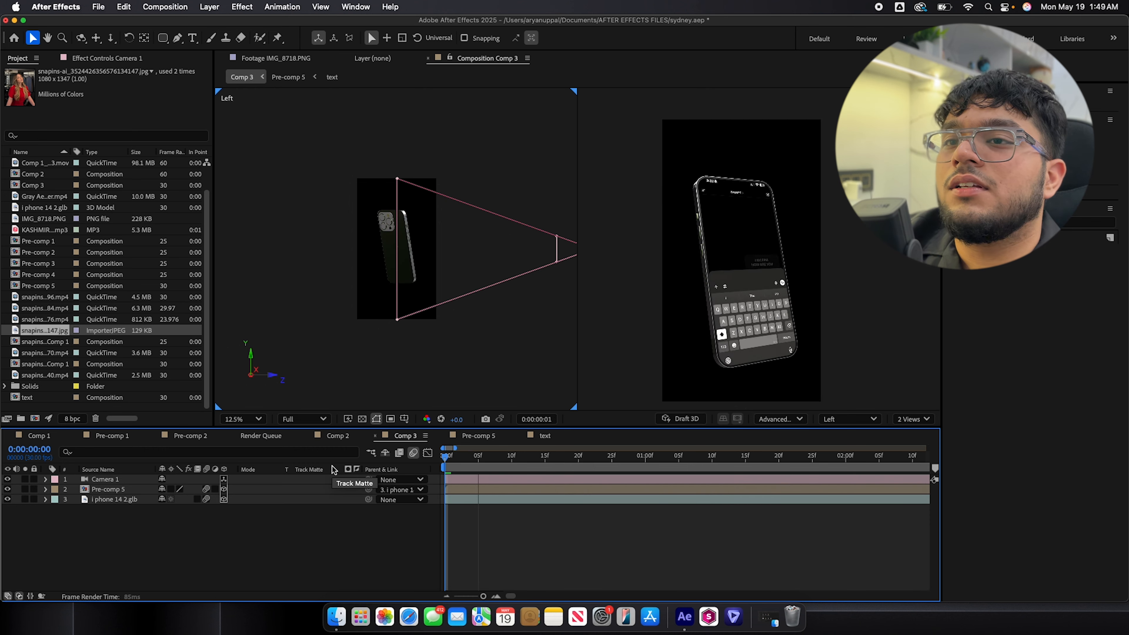
pyautogui.click(302, 419)
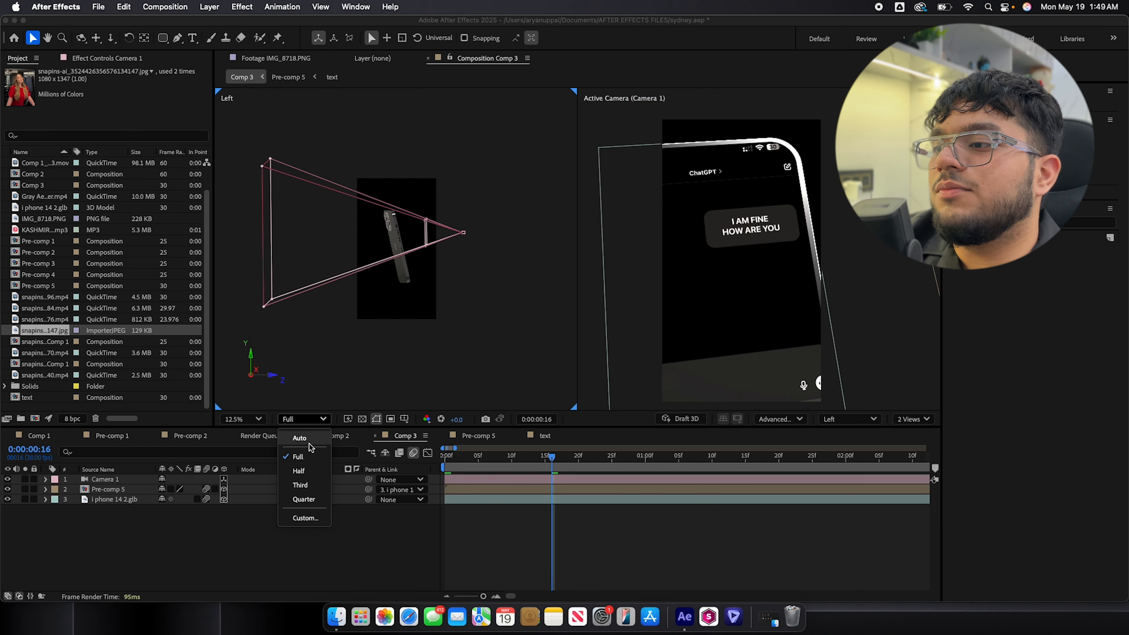
pyautogui.click(304, 500)
pyautogui.click(532, 472)
pyautogui.press('space')
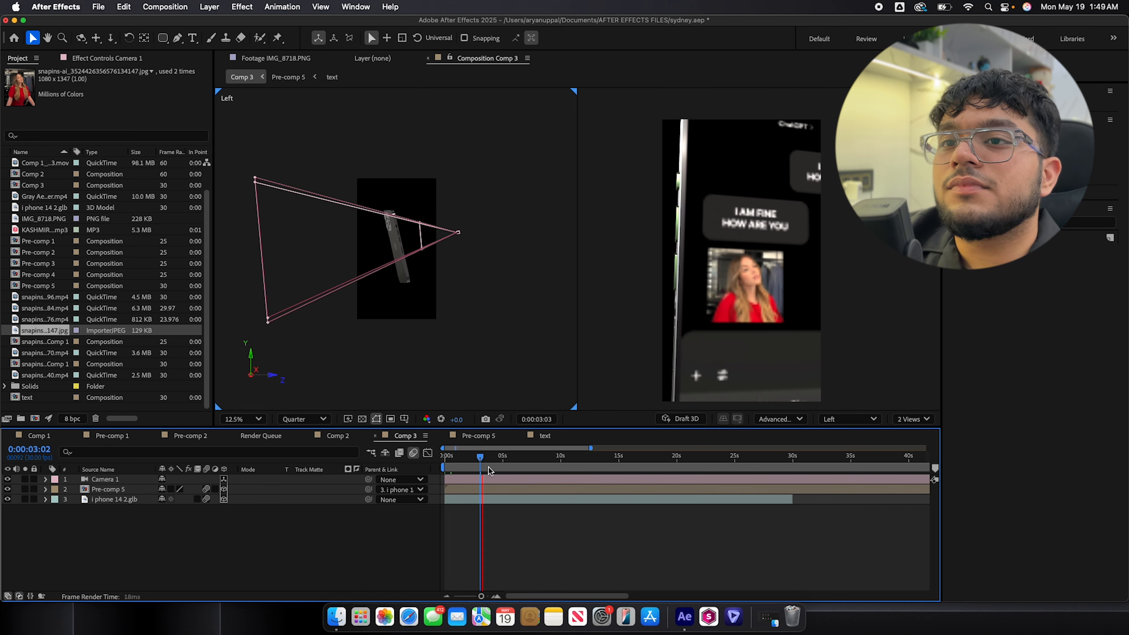
# Step: Trim the Camera 1, Pre-comp 5 and iPhone model layers to end at 0:00:02:24
pyautogui.moveTo(489, 471); pyautogui.dragTo(467, 471)
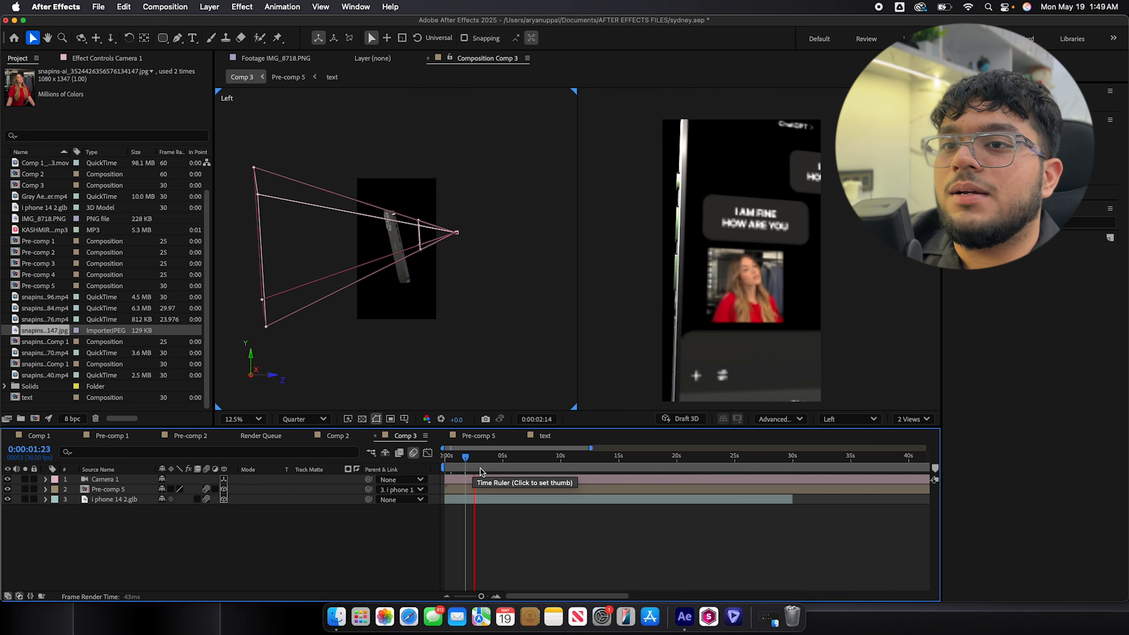
pyautogui.press('space')
pyautogui.click(486, 478)
pyautogui.hotkey('alt', ']')
pyautogui.press('super+Down')
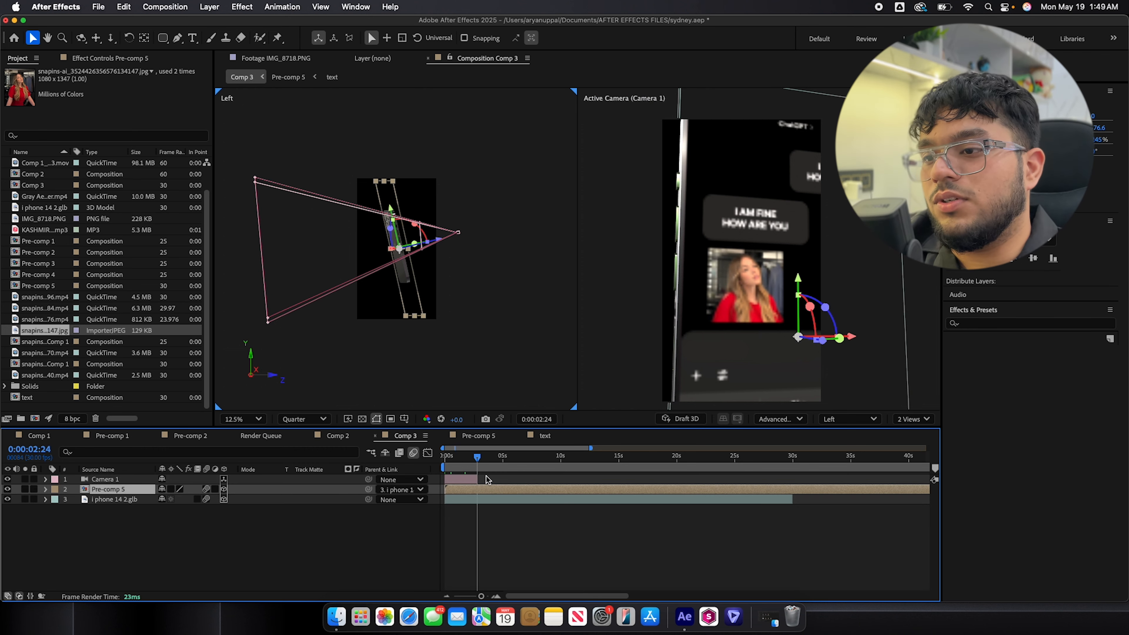
pyautogui.hotkey('alt', ']')
pyautogui.press('super+Down')
pyautogui.hotkey('alt', ']')
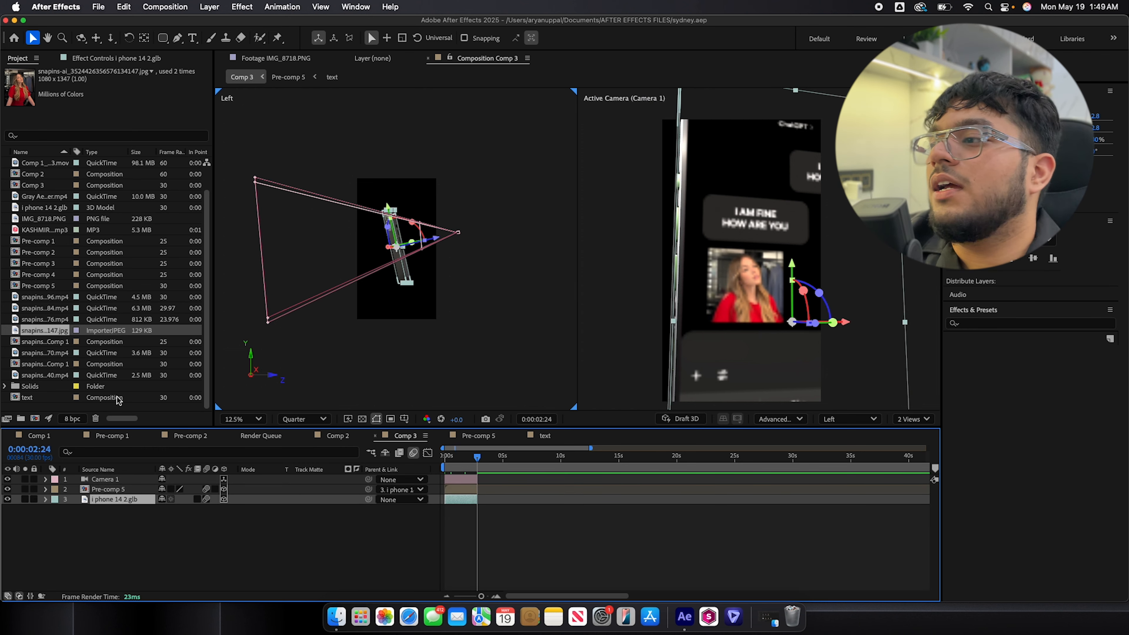
# Step: Play back the full edit in Comp 1 and return to the first frame of Comp 3
pyautogui.click(39, 436)
pyautogui.press('space')
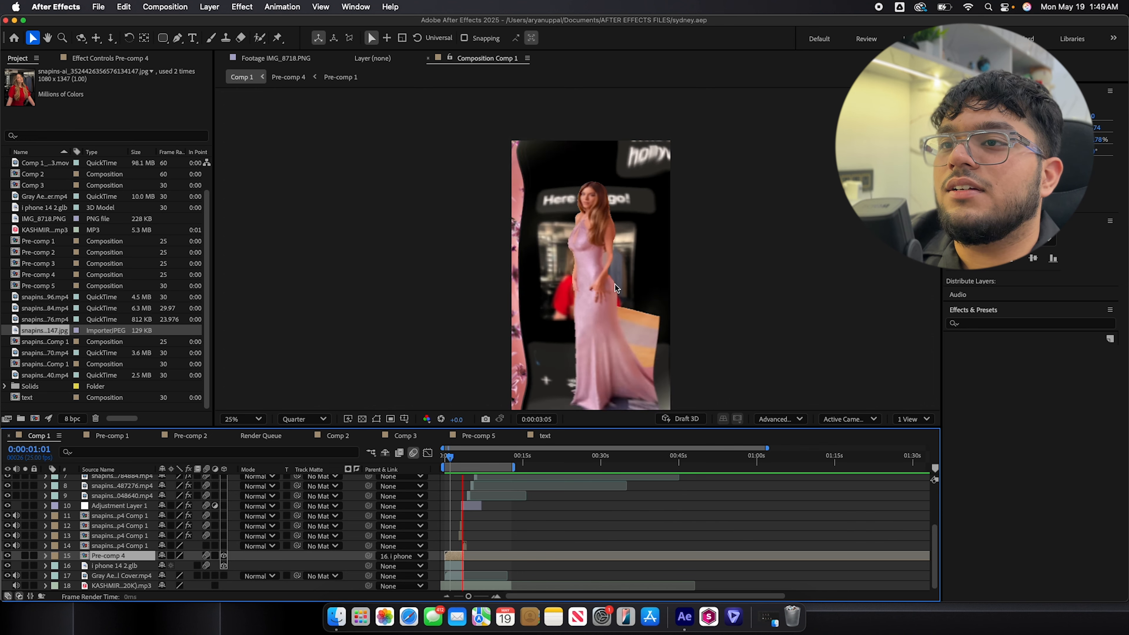
pyautogui.press('space')
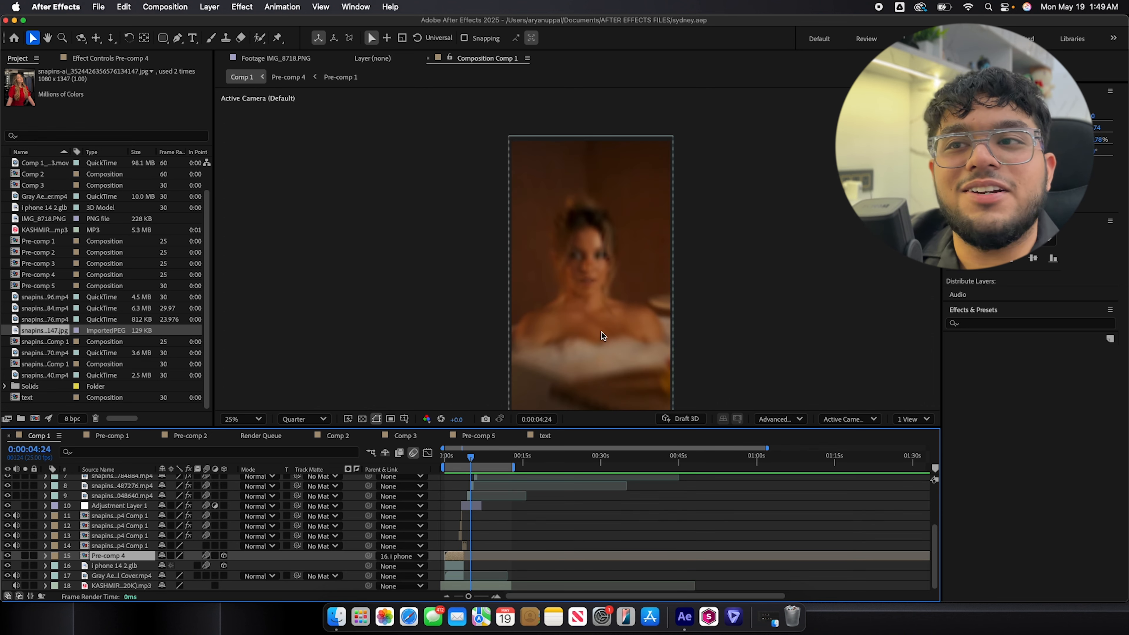
pyautogui.click(412, 440)
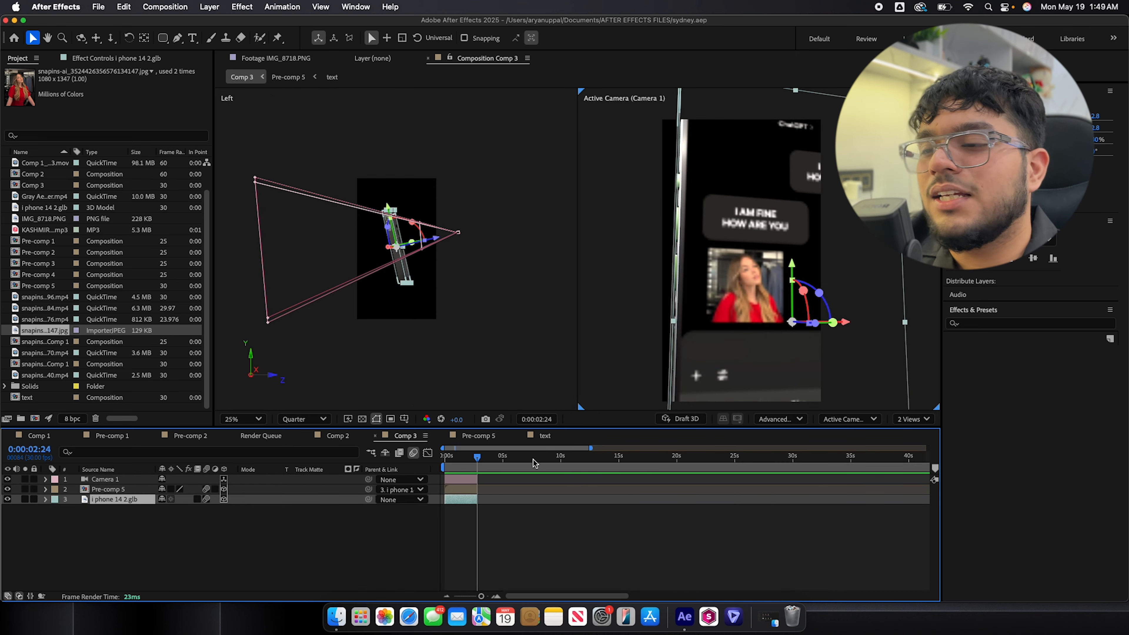
pyautogui.moveTo(483, 460); pyautogui.dragTo(415, 463)
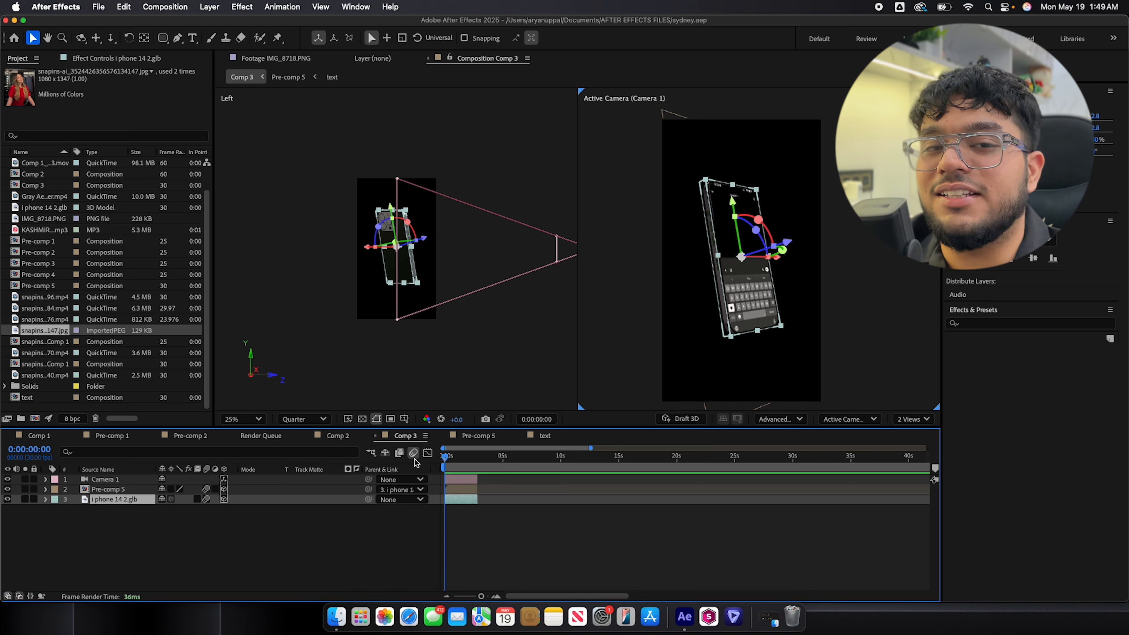